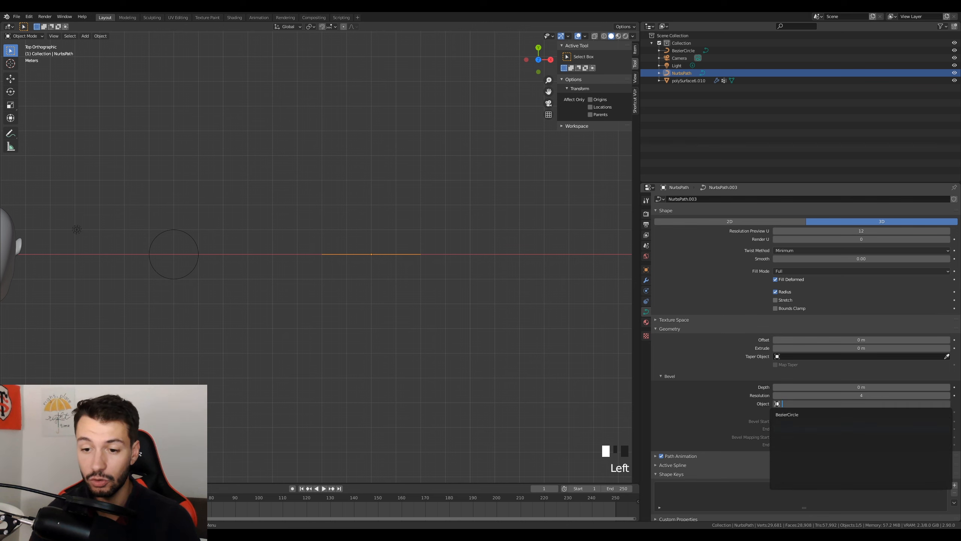
# Assign BezierCircle as the path's bevel object, clear the assignment, and pick the circle again directly from the viewport.
pyautogui.click(796, 416)
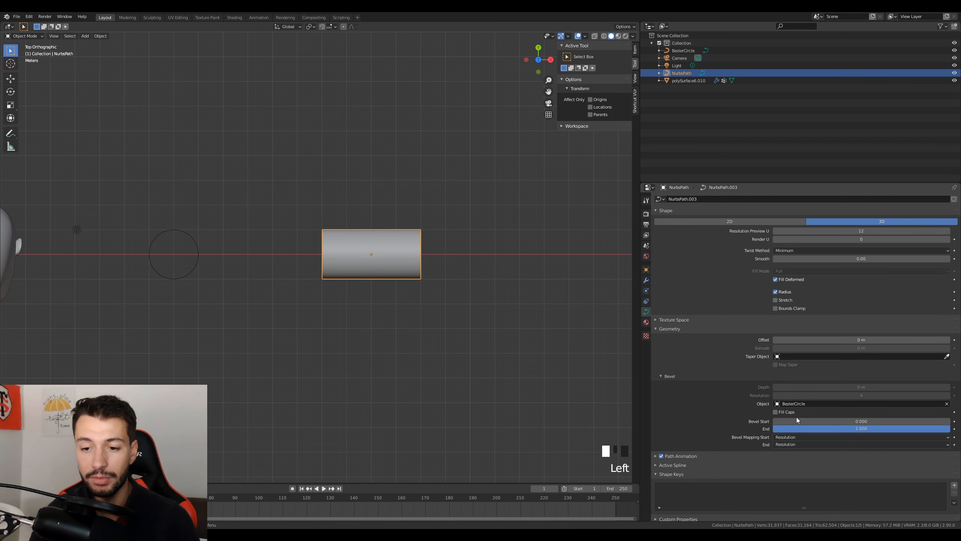
pyautogui.click(947, 404)
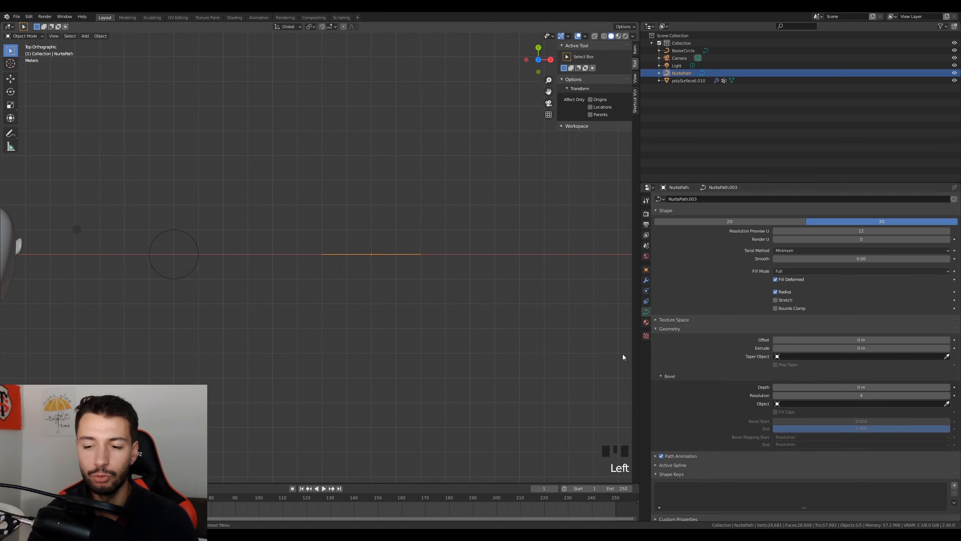
pyautogui.click(947, 404)
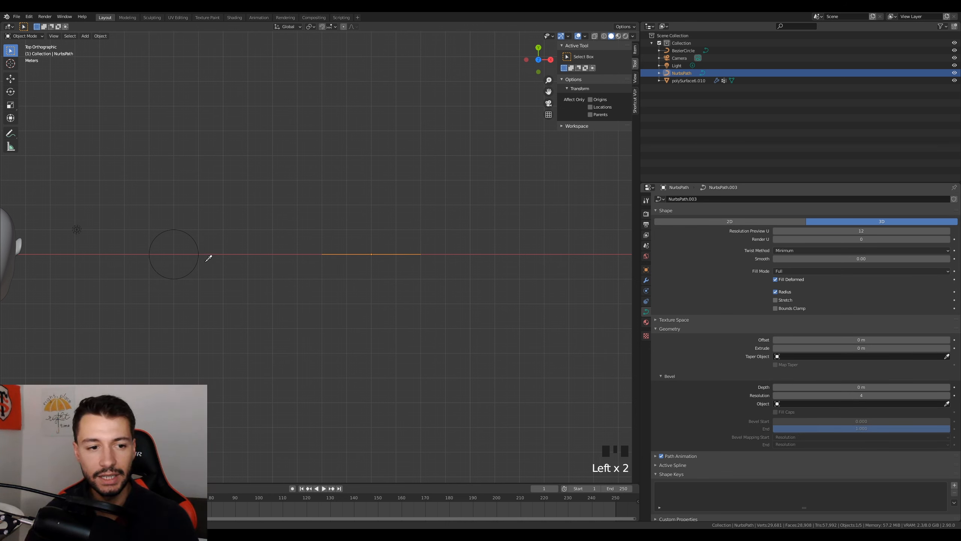
pyautogui.click(191, 237)
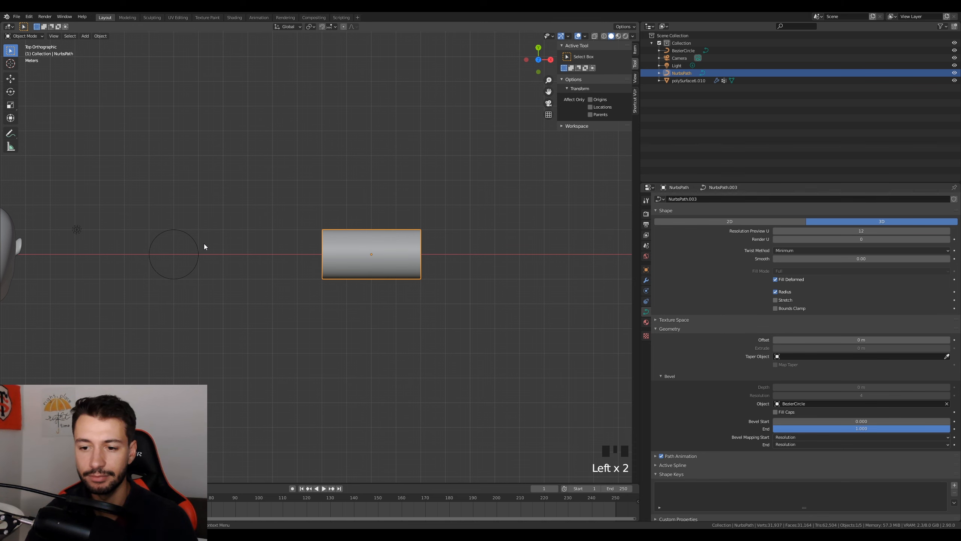
# Move the bezier circle along the X axis closer to the beveled path.
pyautogui.keyDown('shift'); pyautogui.moveTo(265, 301); pyautogui.dragTo(316, 324, button='middle'); pyautogui.keyUp('shift')
pyautogui.scroll(3, 383, 303)
pyautogui.click(169, 299)
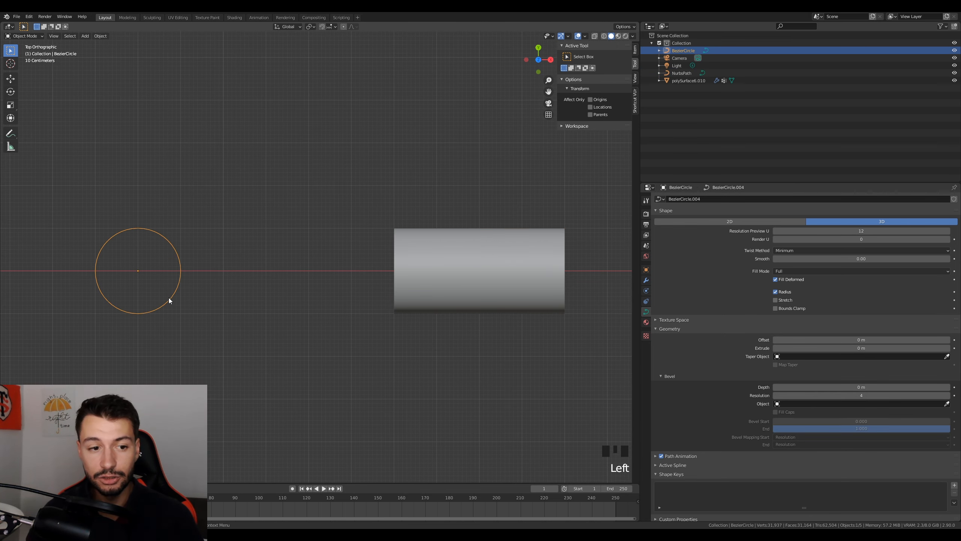
pyautogui.press('g')
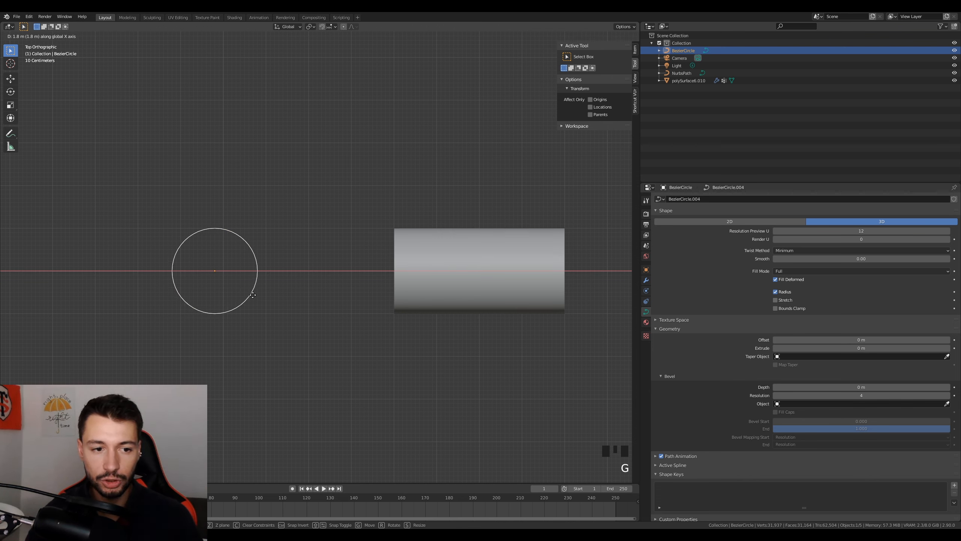
pyautogui.click(264, 298)
# Try scaling the bezier circle down to preview how the beveled path's thickness follows it.
pyautogui.press('s')
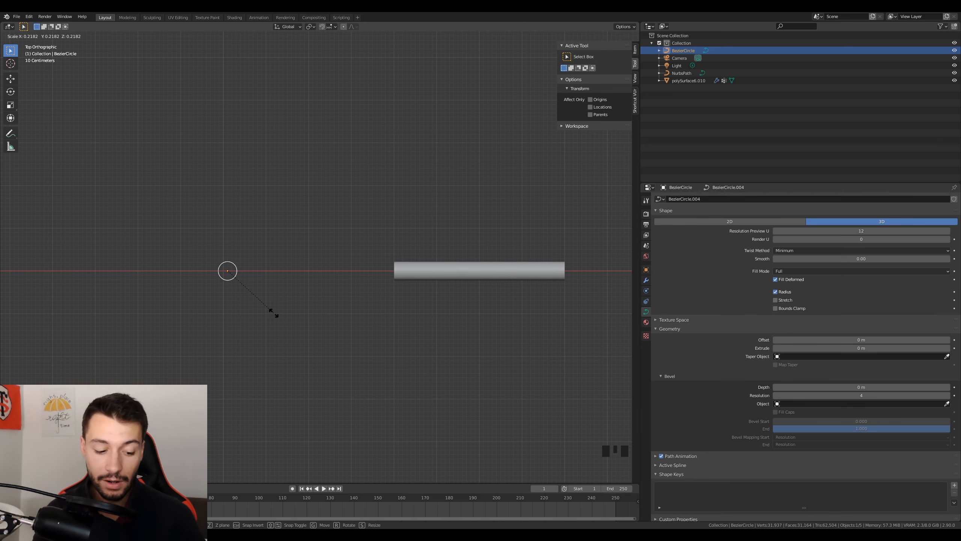
pyautogui.press('Escape')
pyautogui.click(437, 270)
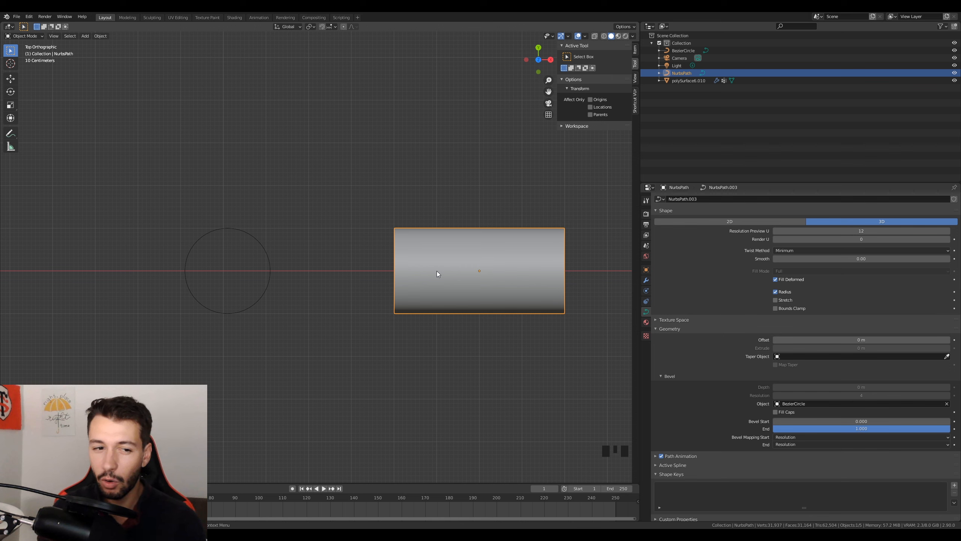
pyautogui.scroll(-5, 245, 302)
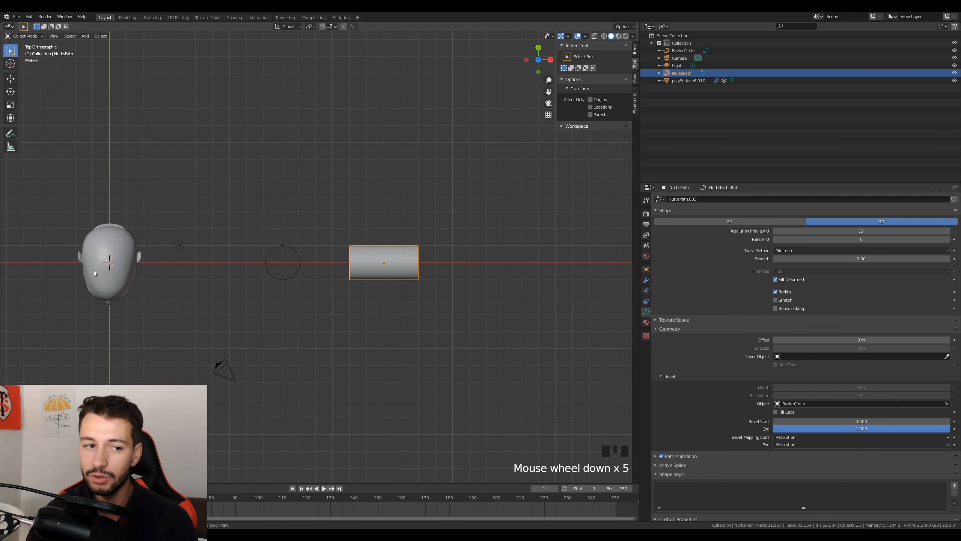
pyautogui.scroll(4, 279, 265)
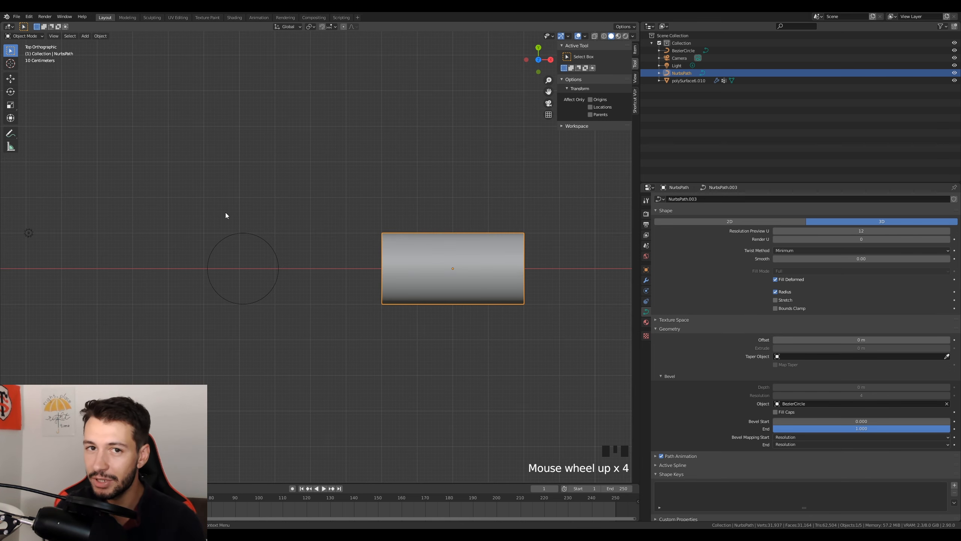
# Select the bezier circle that serves as the path's bevel profile.
pyautogui.click(242, 239)
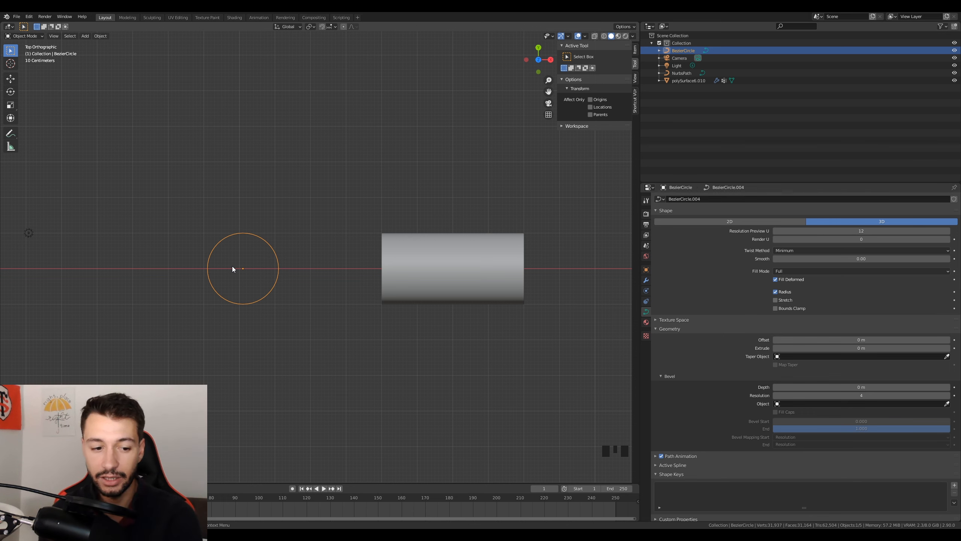
pyautogui.scroll(-2, 303, 246)
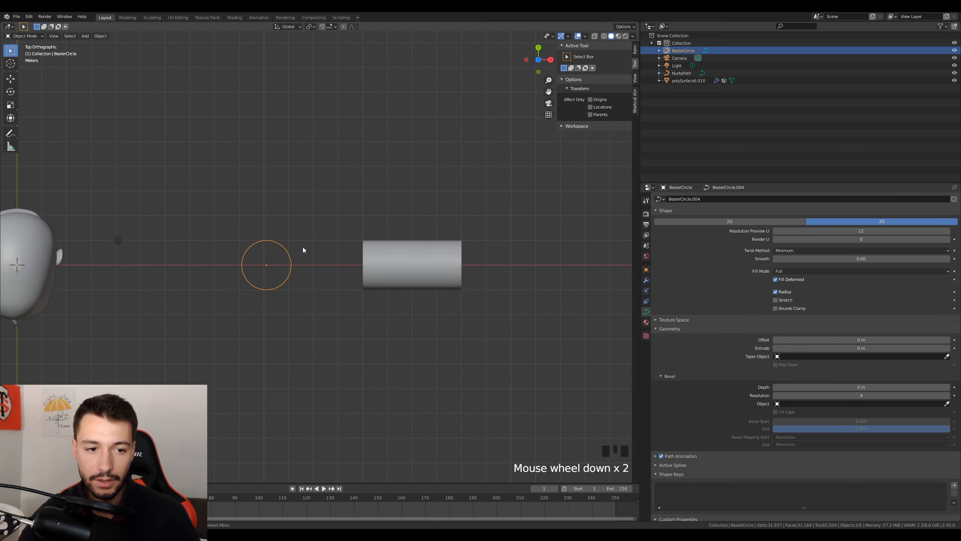
pyautogui.scroll(1, 367, 263)
pyautogui.scroll(1, 318, 256)
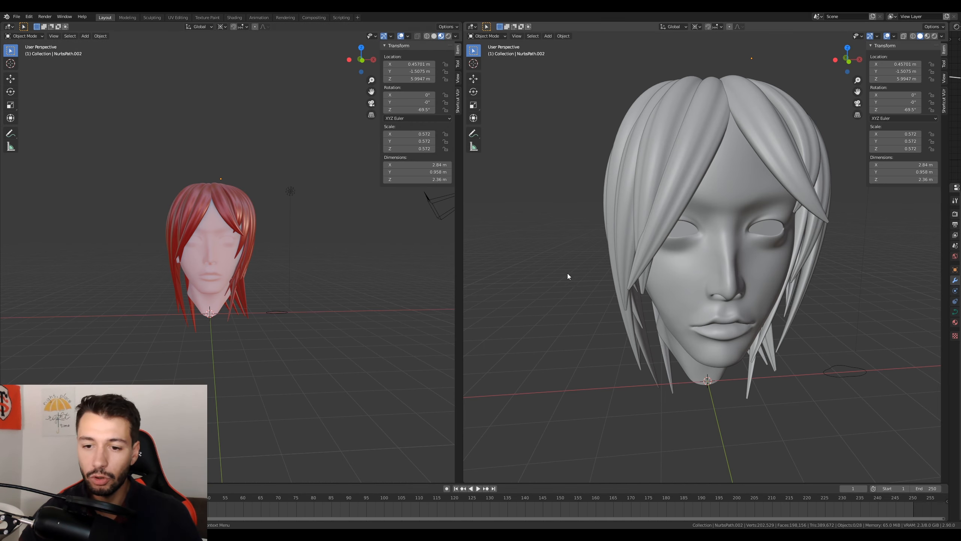
# Switch to the Blender scene with the finished hair and examine the shape of its bevel profile curve from above.
pyautogui.scroll(-3, 791, 339)
pyautogui.click(793, 332)
pyautogui.press('KP_Decimal')
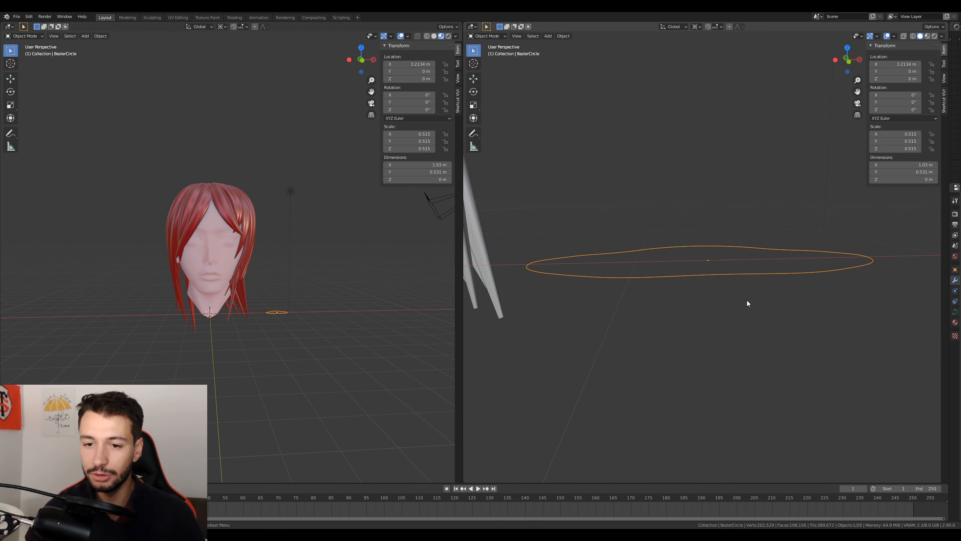
pyautogui.moveTo(746, 301); pyautogui.dragTo(712, 287, button='middle')
pyautogui.scroll(-7, 733, 307)
pyautogui.press('KP_7')
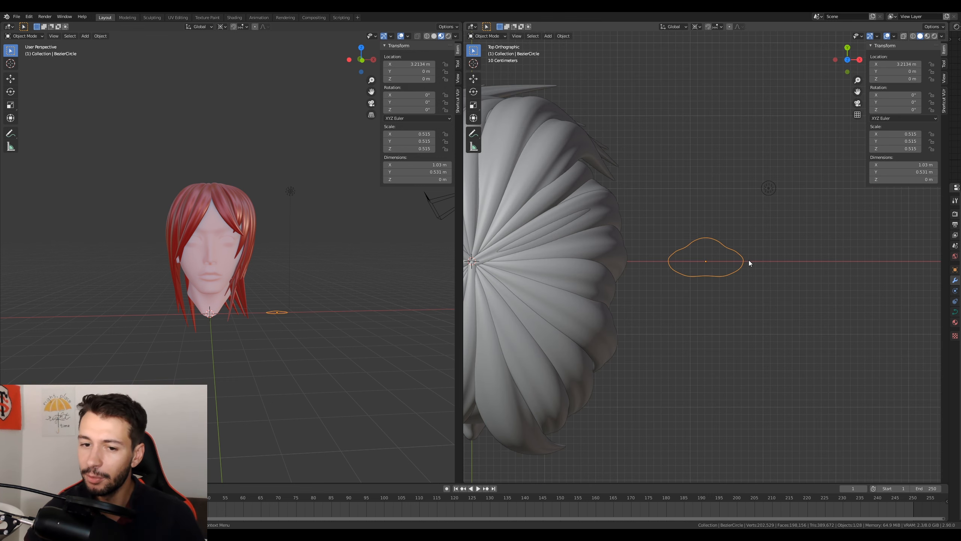
pyautogui.scroll(-3, 717, 293)
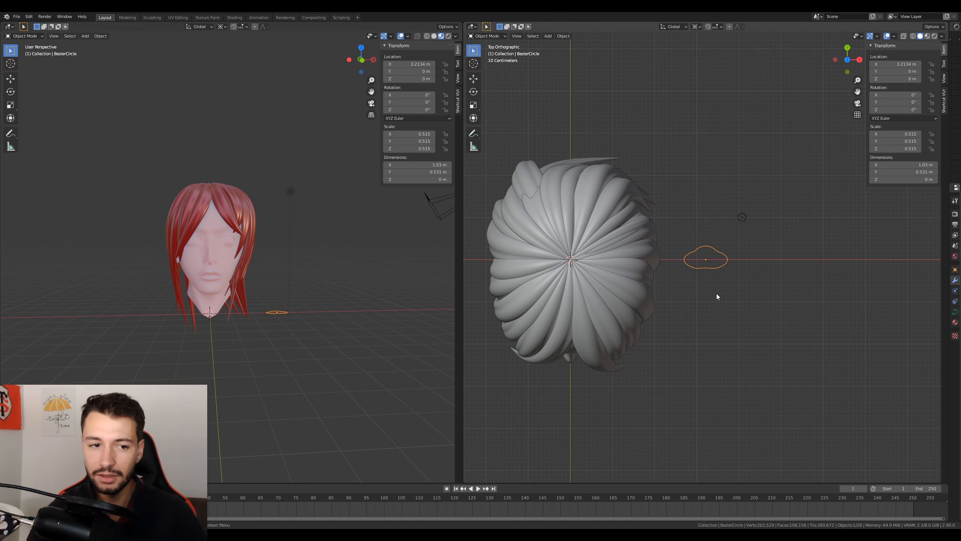
pyautogui.moveTo(716, 293); pyautogui.dragTo(658, 150, button='middle')
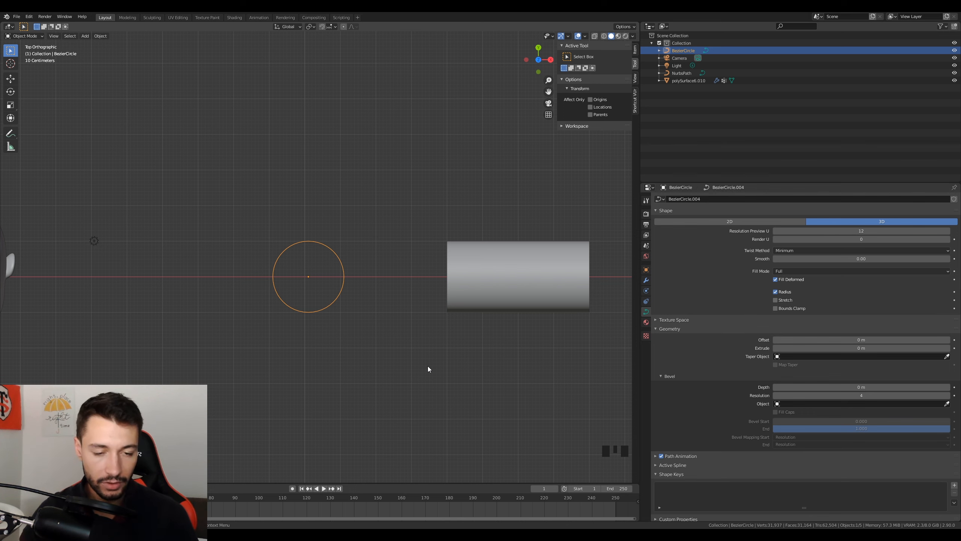
# In the practice scene, edit the bezier circle's points and scale them along Y to flatten it to about half height.
pyautogui.keyDown('shift'); pyautogui.moveTo(334, 294); pyautogui.dragTo(358, 311, button='middle'); pyautogui.keyUp('shift')
pyautogui.scroll(5, 330, 380)
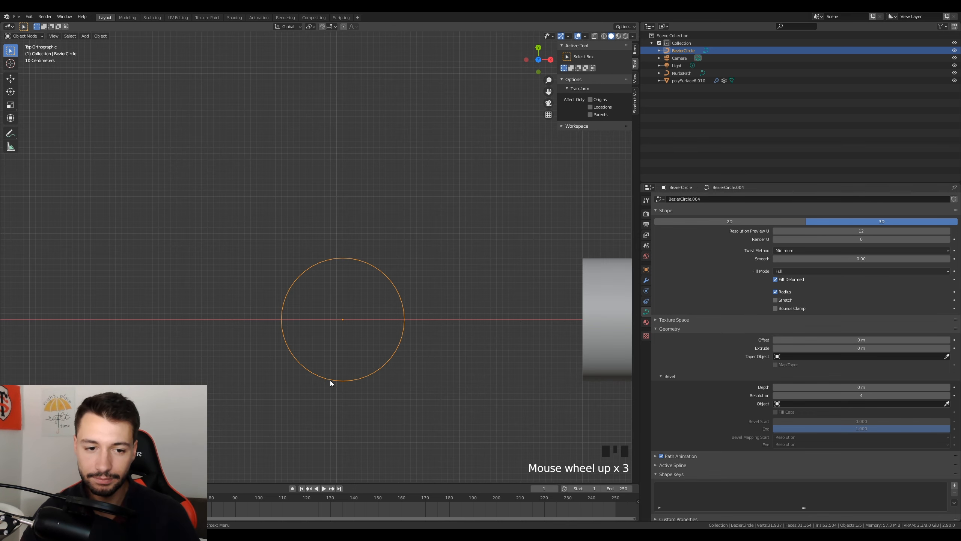
pyautogui.press('Tab')
pyautogui.scroll(-1, 379, 384)
pyautogui.scroll(-1, 464, 390)
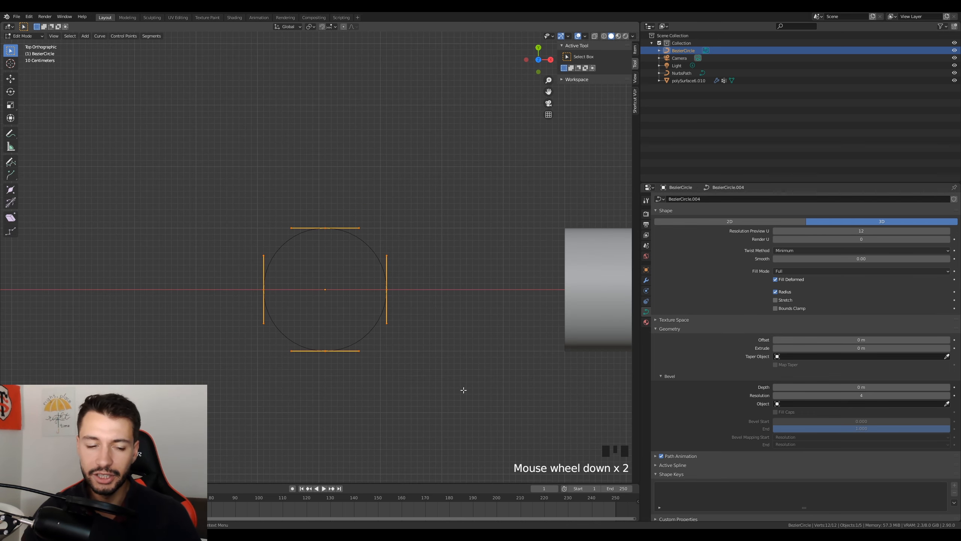
pyautogui.press('s')
pyautogui.press('y')
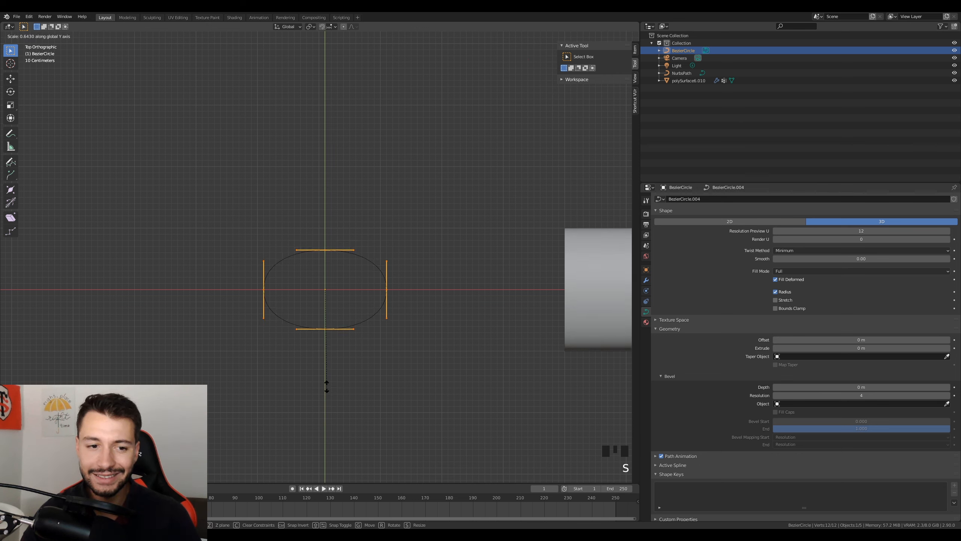
pyautogui.click(322, 366)
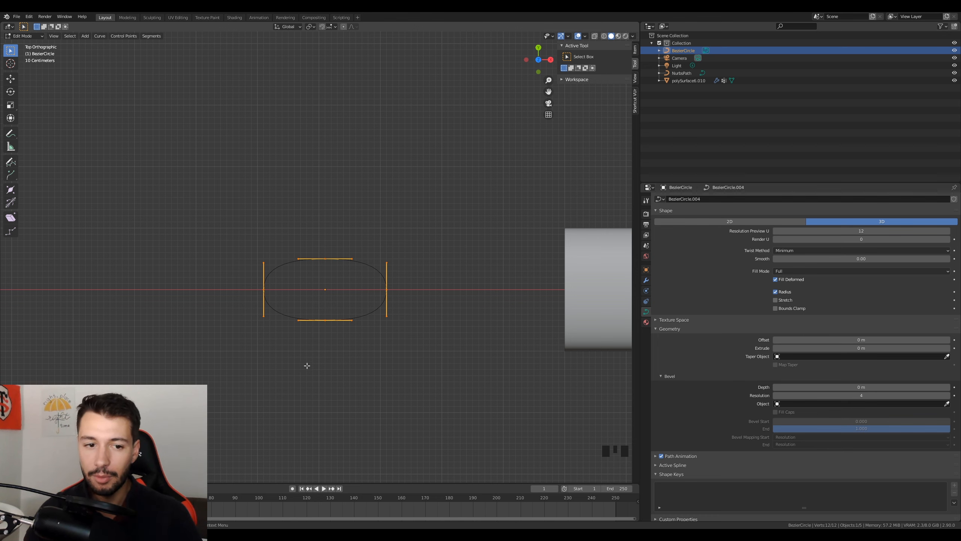
# Subdivide all segments of the flattened circle to add a control point between each existing pair.
pyautogui.scroll(-4, 311, 360)
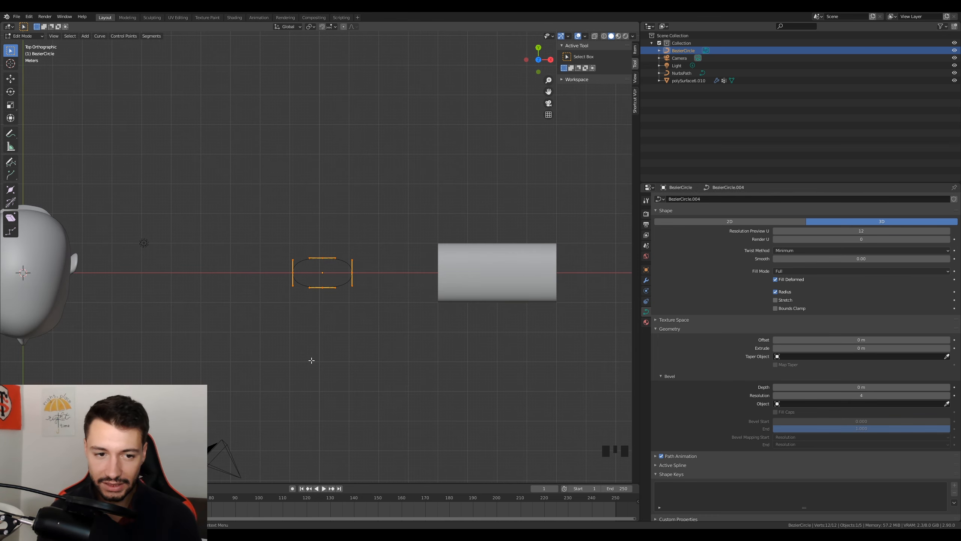
pyautogui.scroll(5, 304, 295)
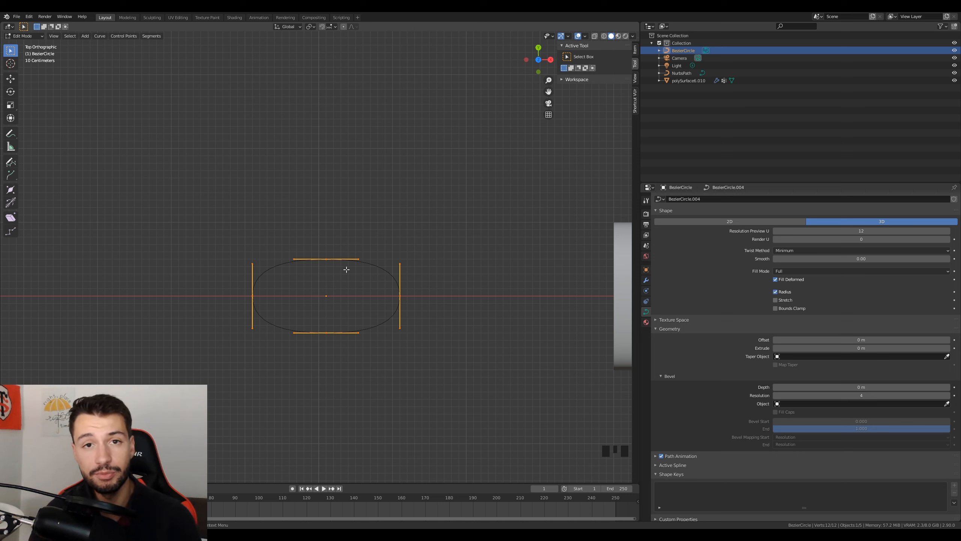
pyautogui.rightClick(338, 259)
pyautogui.click(339, 258)
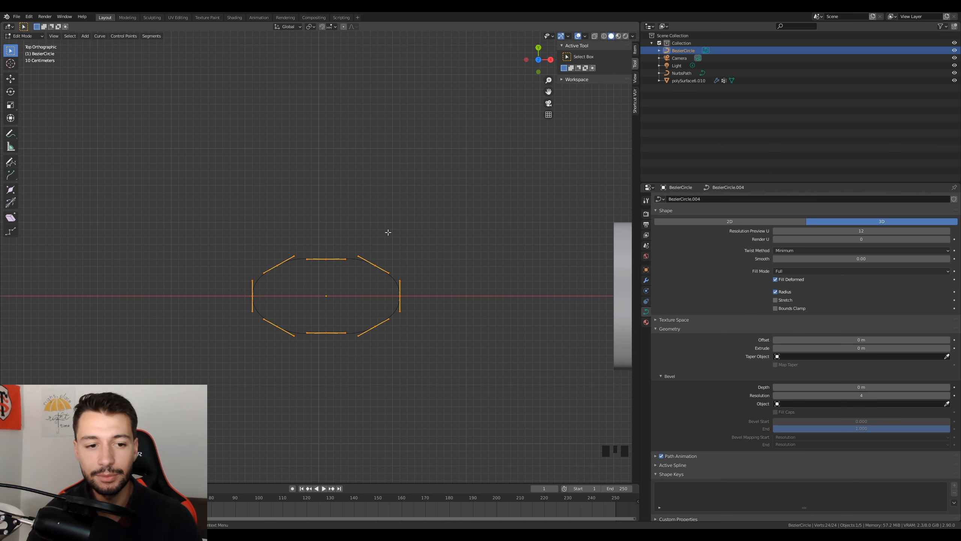
# Move the profile's top middle control point up about 0.3 m along the Y axis.
pyautogui.click(326, 259)
pyautogui.scroll(4, 343, 304)
pyautogui.press('g')
pyautogui.press('y')
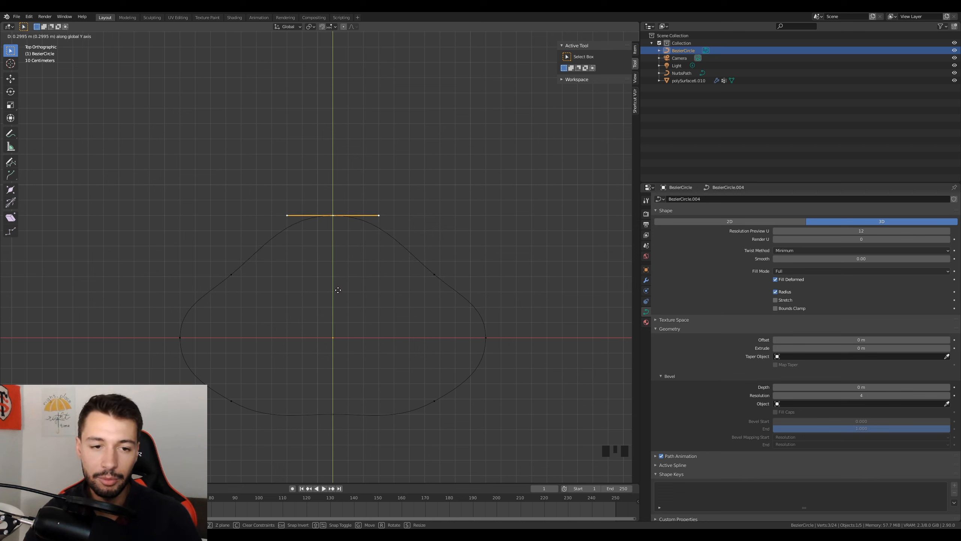
pyautogui.click(335, 287)
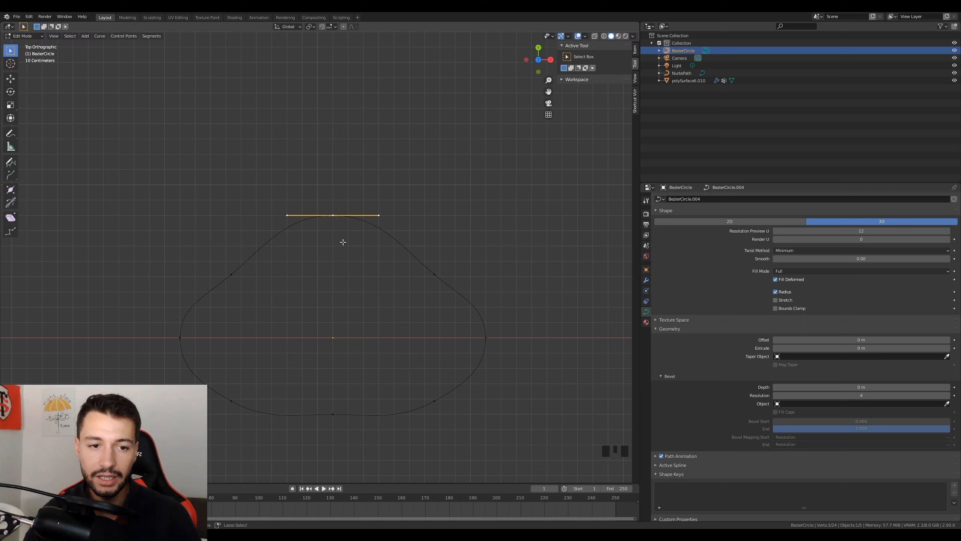
# Scale the two upper side control points inward along the X axis to narrow the profile's bump.
pyautogui.click(231, 275)
pyautogui.keyDown('shift'); pyautogui.click(433, 274); pyautogui.keyUp('shift')
pyautogui.press('s')
pyautogui.press('x')
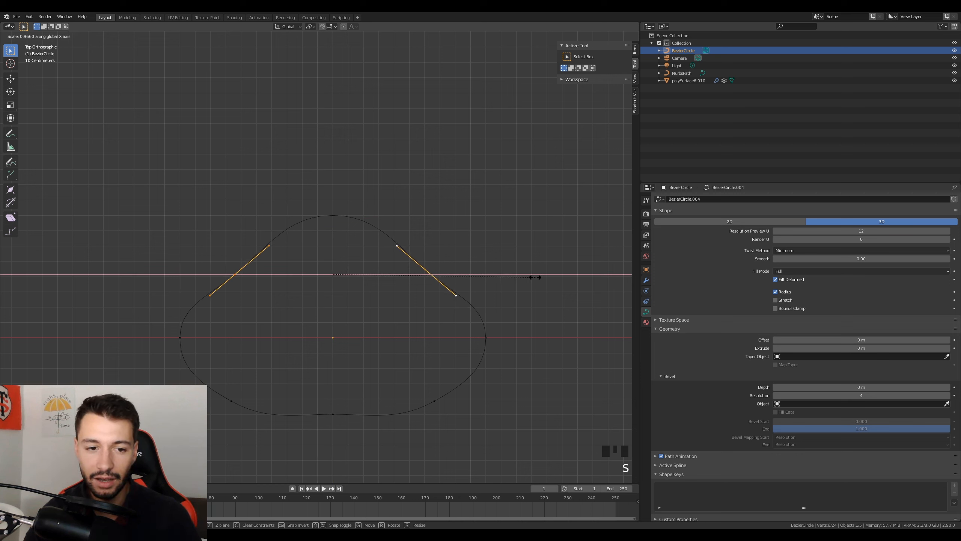
pyautogui.click(504, 274)
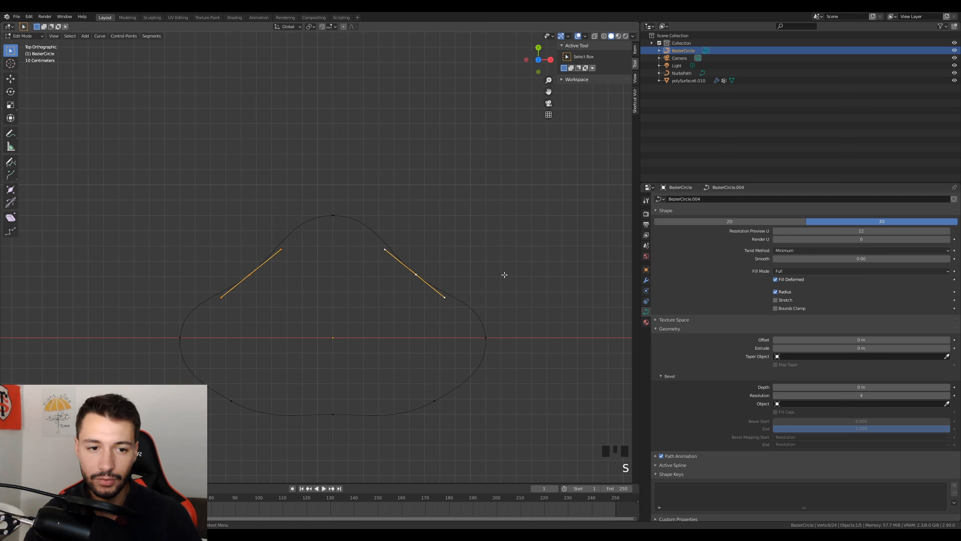
# Lower the profile's top middle control point by about 0.11 m along the Y axis.
pyautogui.click(329, 215)
pyautogui.press('g')
pyautogui.press('y')
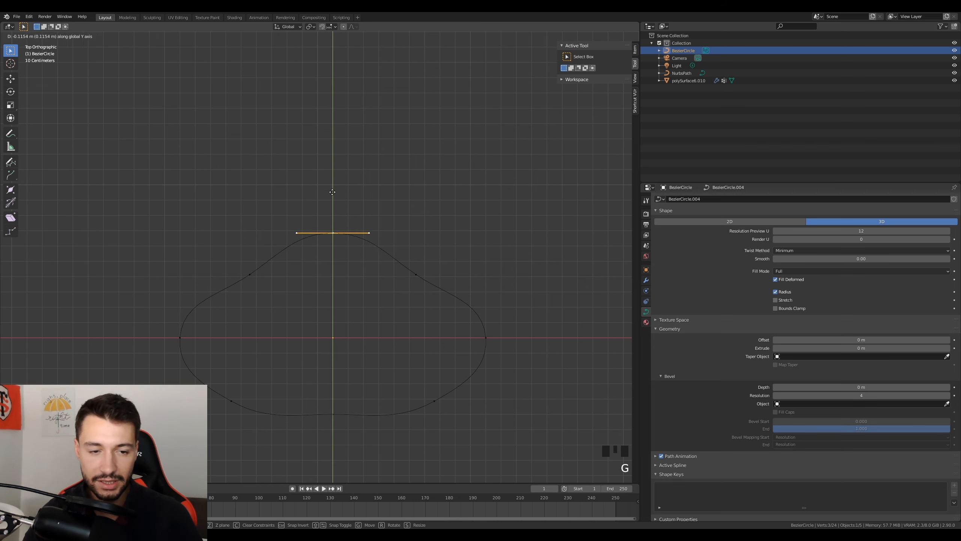
pyautogui.click(300, 231)
# Lower the two upper side control points slightly along the Y axis to deepen the curves beside the bump.
pyautogui.click(250, 274)
pyautogui.keyDown('shift'); pyautogui.click(416, 274); pyautogui.keyUp('shift')
pyautogui.press('s')
pyautogui.press('y')
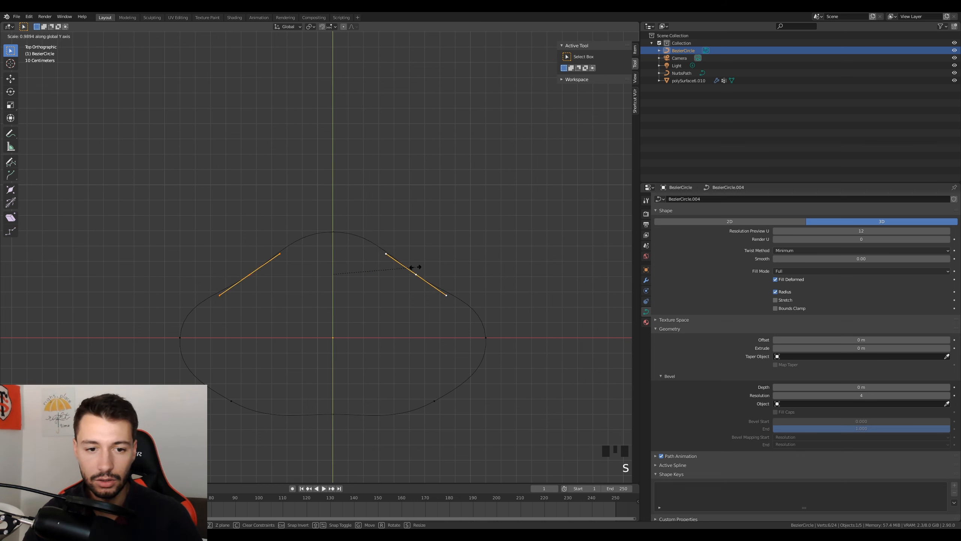
pyautogui.click(412, 281)
pyautogui.press('g')
pyautogui.press('y')
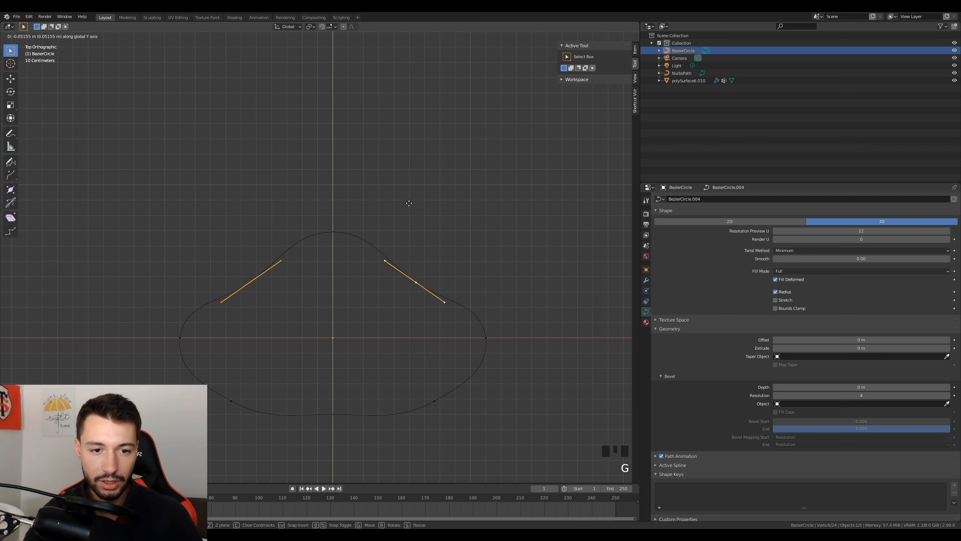
pyautogui.click(408, 200)
# Rotate the upper-left control point's handles to a flatter angle.
pyautogui.click(379, 267)
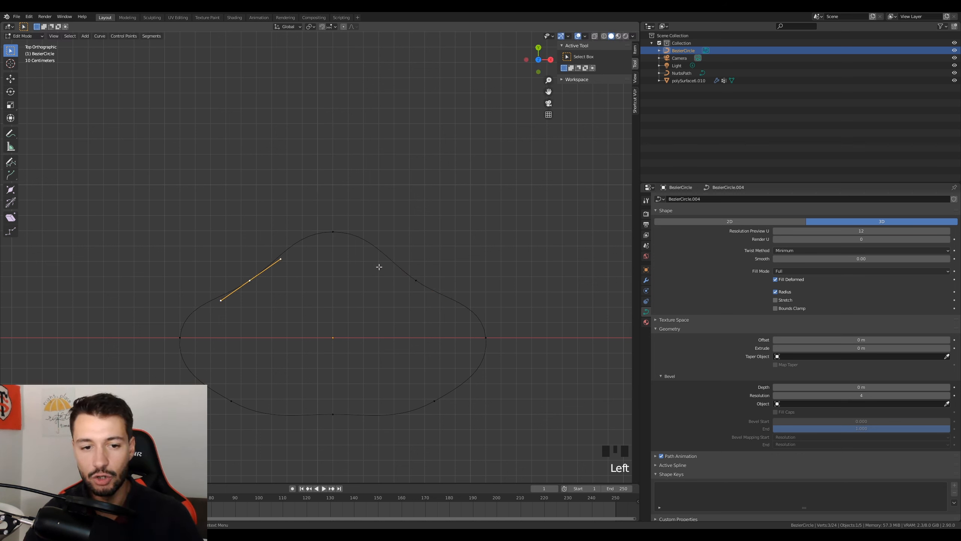
pyautogui.moveTo(234, 272); pyautogui.dragTo(446, 293)
pyautogui.click(250, 279)
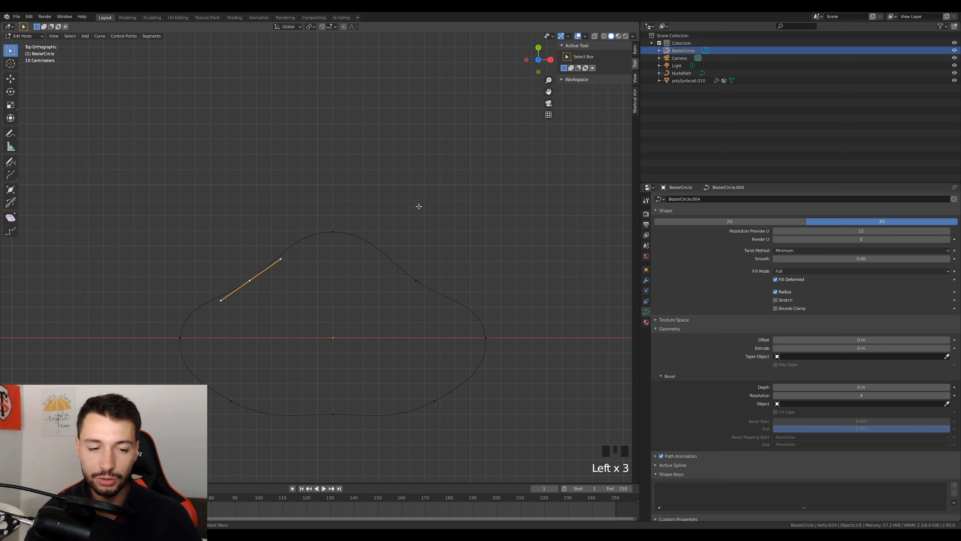
pyautogui.press('r')
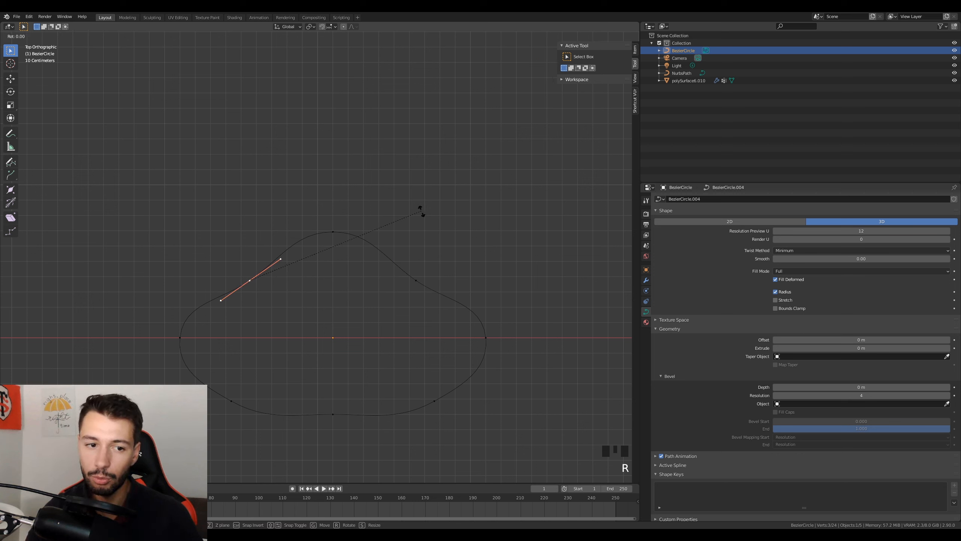
pyautogui.click(425, 233)
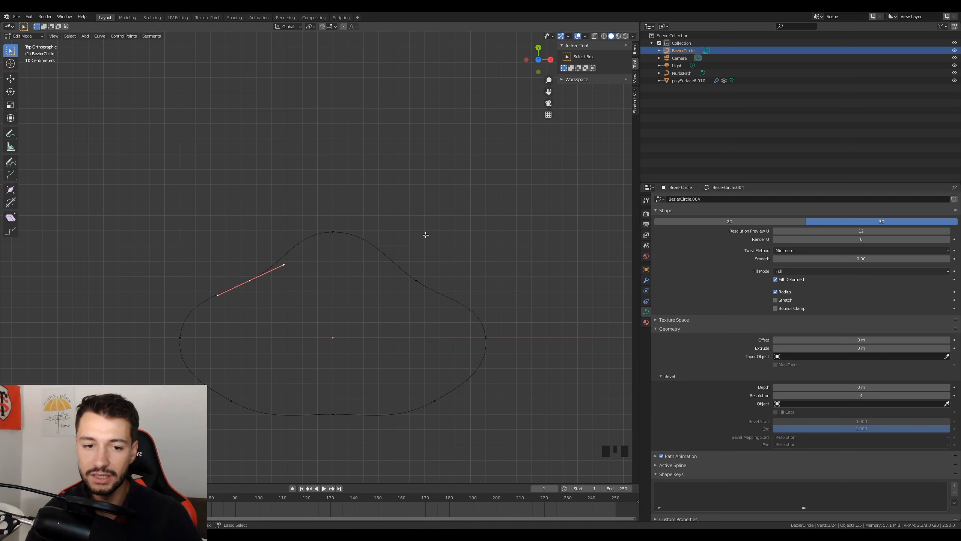
# Rotate the upper-right control point's handles about 10° to a flatter angle and leave curve editing.
pyautogui.click(415, 281)
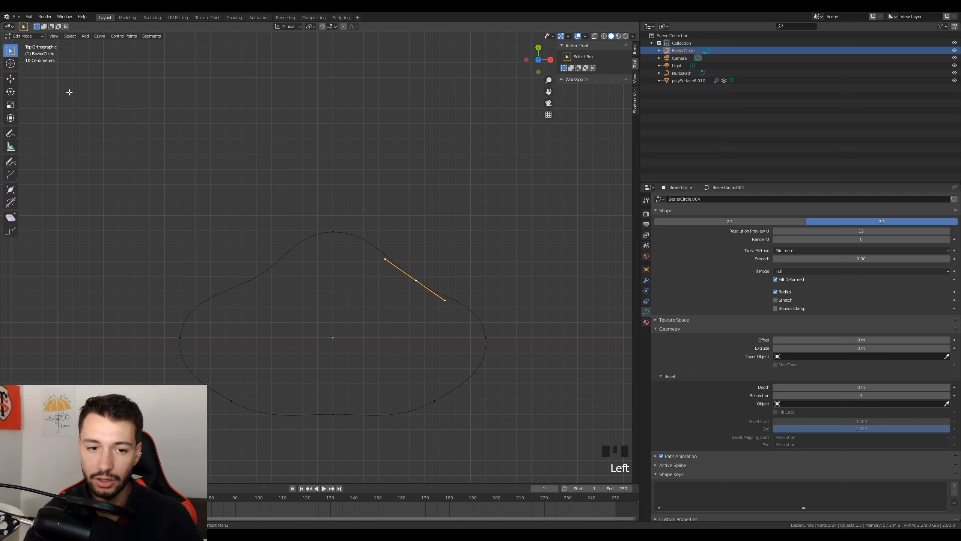
pyautogui.press('r')
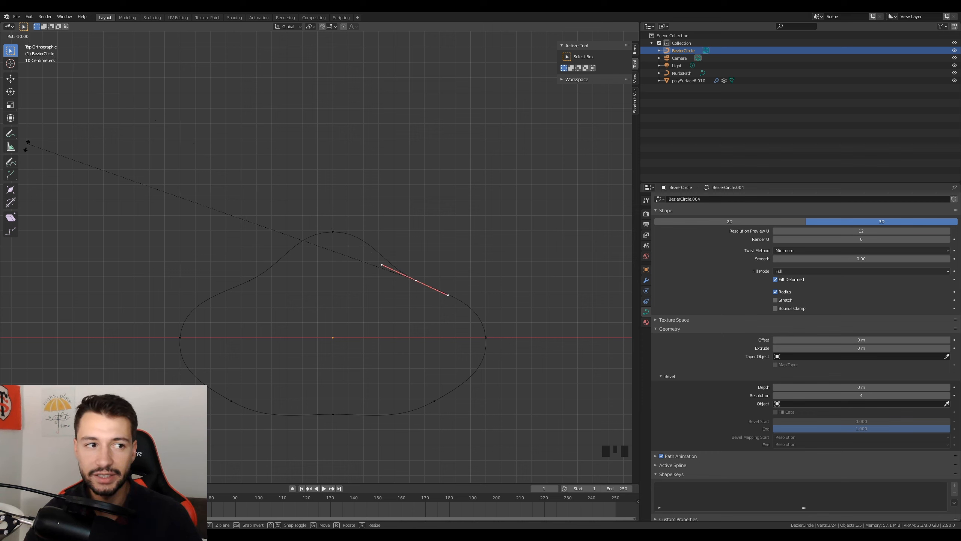
pyautogui.click(23, 162)
pyautogui.scroll(-7, 314, 311)
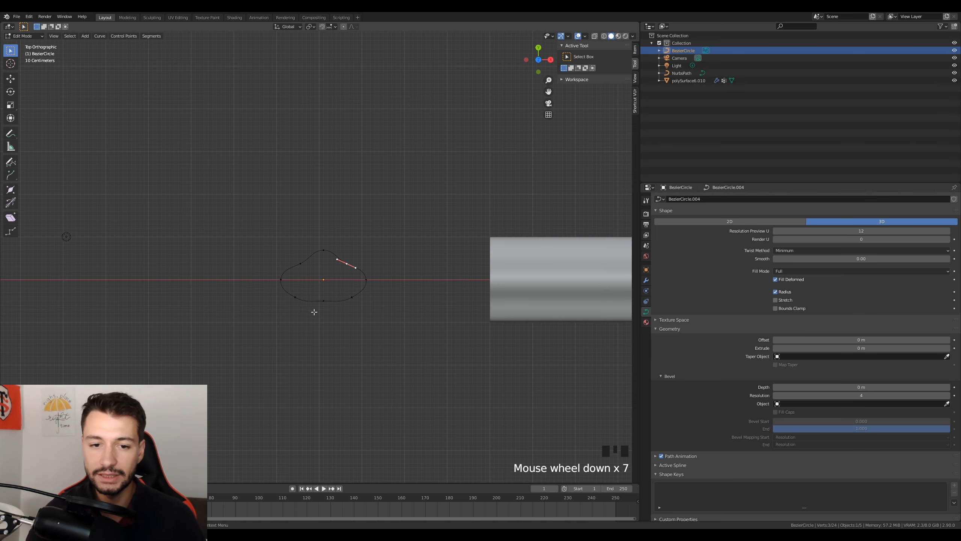
pyautogui.press('Tab')
# Examine the beveled path's bumped cross-section from several angles and frame the path object.
pyautogui.moveTo(314, 312); pyautogui.dragTo(348, 335, button='middle')
pyautogui.scroll(4, 422, 280)
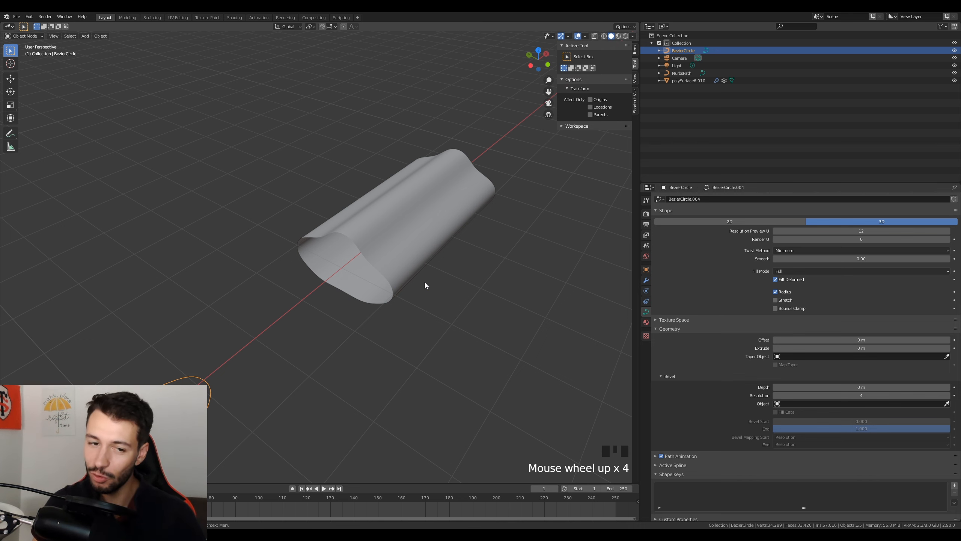
pyautogui.scroll(-3, 419, 280)
pyautogui.moveTo(420, 277); pyautogui.dragTo(379, 271, button='middle')
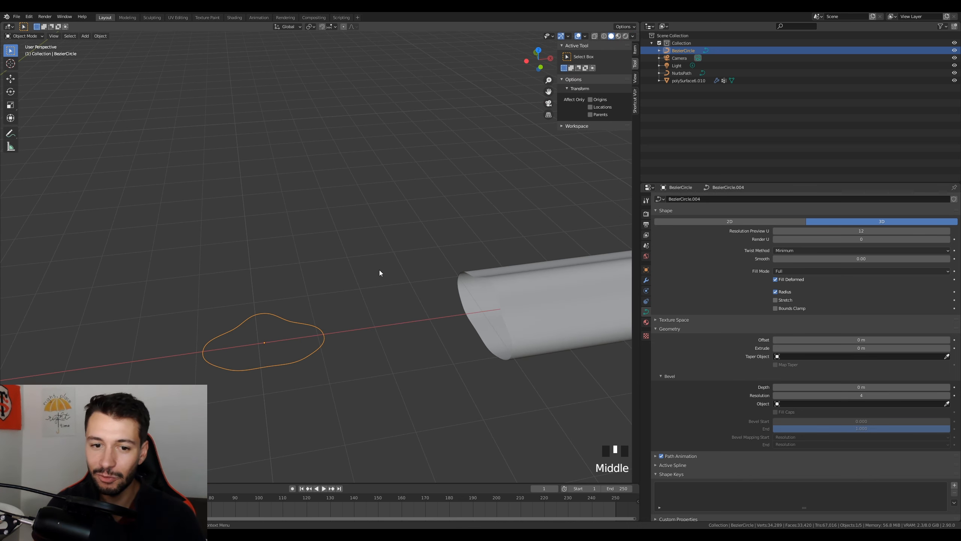
pyautogui.scroll(-4, 305, 330)
pyautogui.keyDown('shift'); pyautogui.moveTo(352, 324); pyautogui.dragTo(278, 343, button='middle'); pyautogui.keyUp('shift')
pyautogui.click(358, 315)
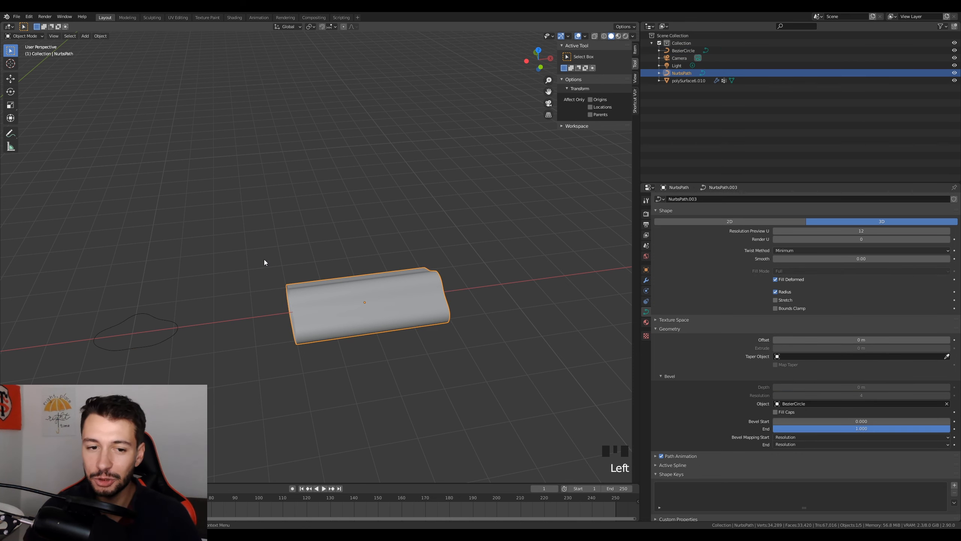
pyautogui.press('KP_Decimal')
pyautogui.scroll(-6, 384, 275)
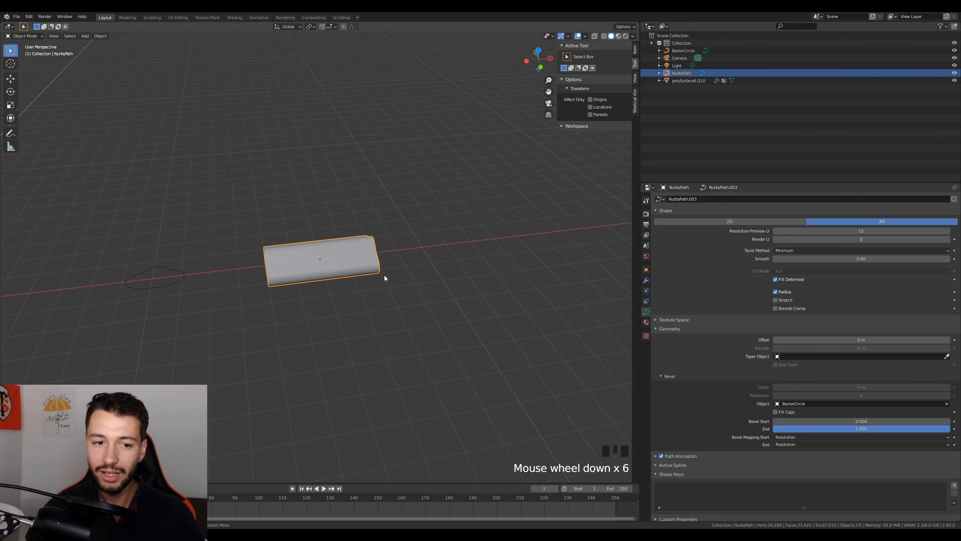
# Try to move the path's end control point away from the rest of the strand.
pyautogui.press('Tab')
pyautogui.moveTo(385, 275); pyautogui.dragTo(419, 304, button='middle')
pyautogui.press('KP_7')
pyautogui.scroll(4, 360, 301)
pyautogui.click(419, 304)
pyautogui.press('g')
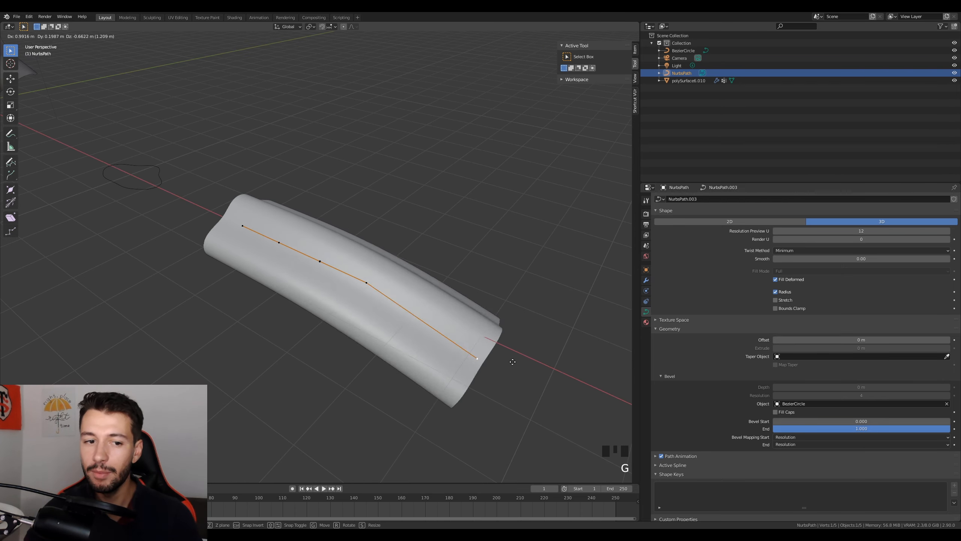
pyautogui.rightClick(428, 413)
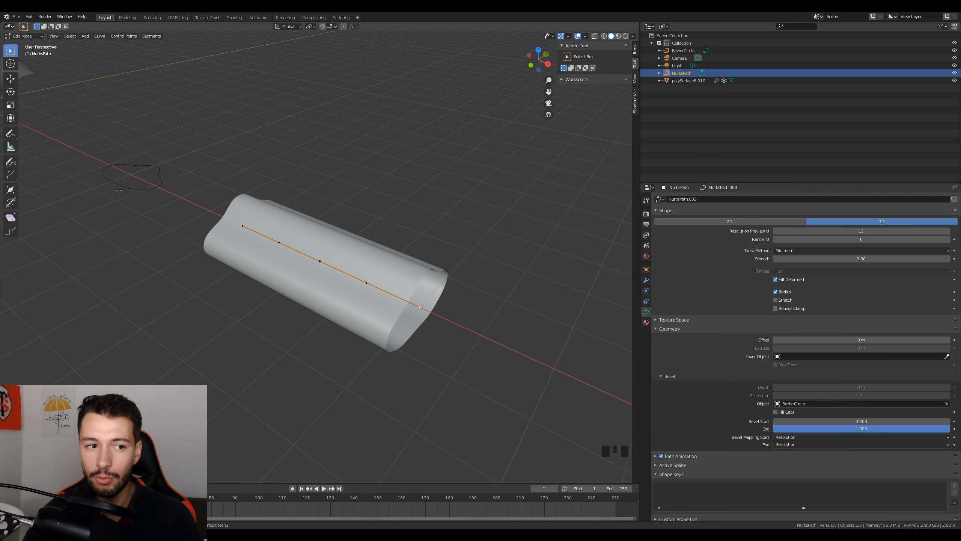
# Scale the bezier circle profile along the Y axis by about 0.82 to flatten the strand's cross-section.
pyautogui.moveTo(112, 194); pyautogui.dragTo(244, 175, button='middle')
pyautogui.press('Tab')
pyautogui.scroll(-3, 313, 262)
pyautogui.keyDown('shift'); pyautogui.moveTo(354, 340); pyautogui.dragTo(440, 365, button='middle'); pyautogui.keyUp('shift')
pyautogui.click(334, 323)
pyautogui.press('s')
pyautogui.press('y')
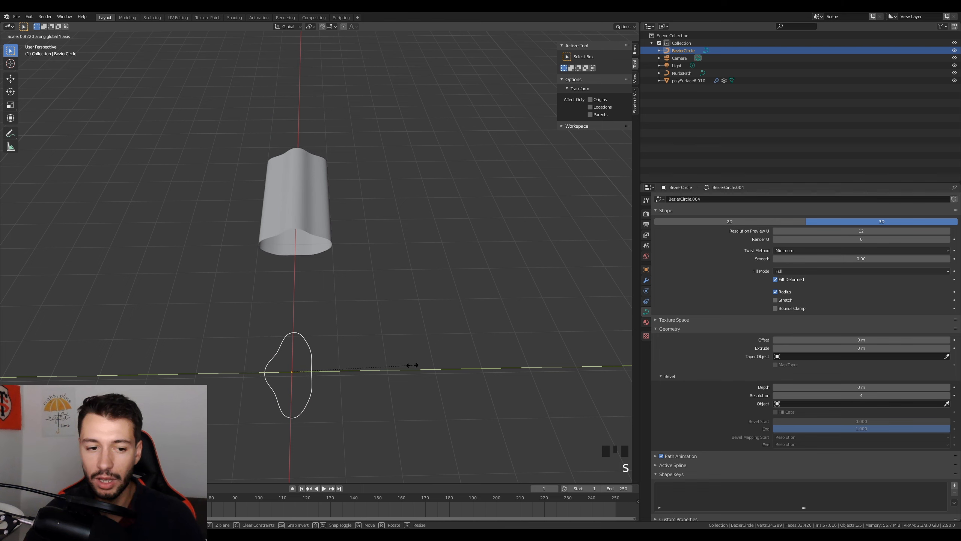
pyautogui.click(407, 367)
# Scale the handles of the profile's two upper side control points with the pivot set to Individual Origins.
pyautogui.moveTo(363, 328); pyautogui.dragTo(227, 345, button='middle')
pyautogui.scroll(2, 333, 337)
pyautogui.keyDown('shift'); pyautogui.moveTo(332, 335); pyautogui.dragTo(273, 300, button='middle'); pyautogui.keyUp('shift')
pyautogui.press('Tab')
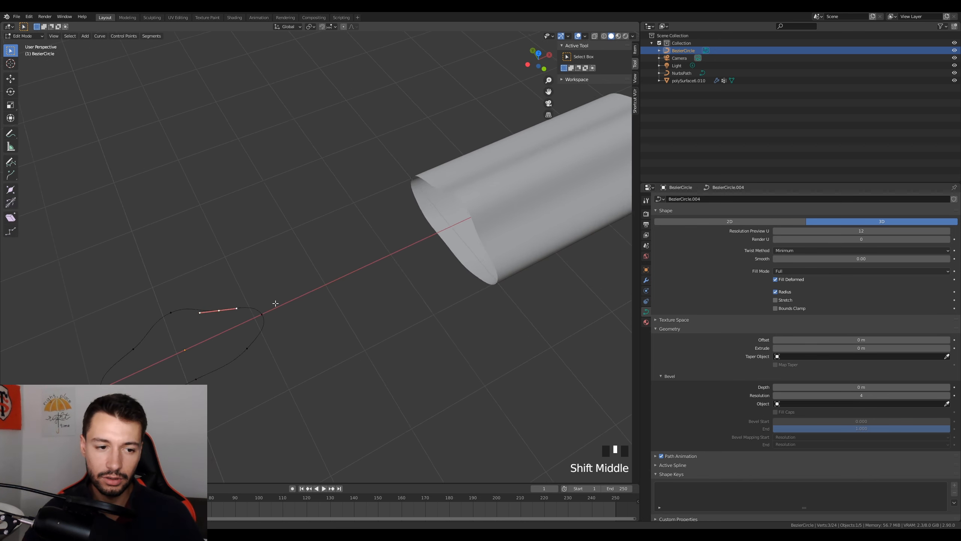
pyautogui.scroll(2, 373, 327)
pyautogui.moveTo(373, 327); pyautogui.dragTo(303, 123, button='middle')
pyautogui.keyDown('shift'); pyautogui.click(277, 402); pyautogui.keyUp('shift')
pyautogui.click(310, 27)
pyautogui.click(319, 50)
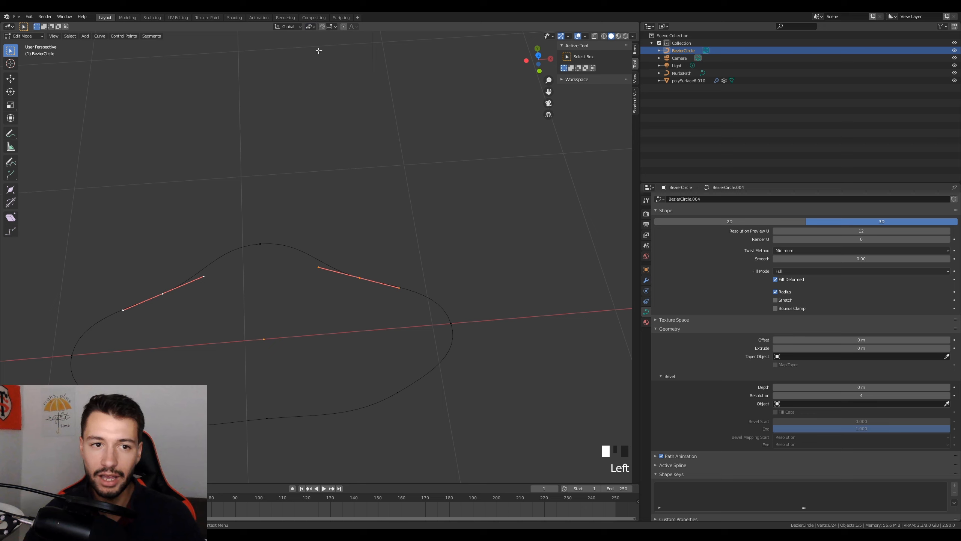
pyautogui.press('s')
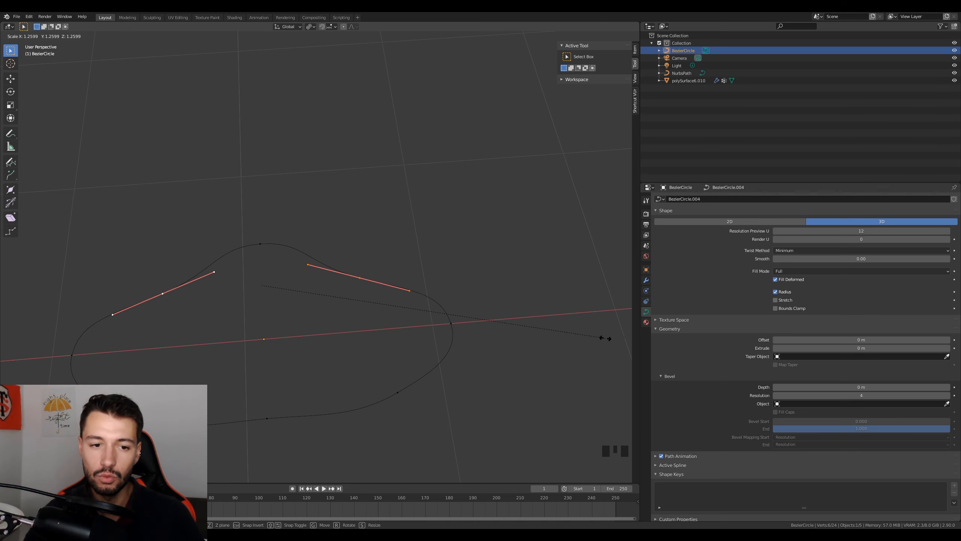
pyautogui.click(458, 301)
pyautogui.press('Tab')
pyautogui.scroll(-3, 375, 317)
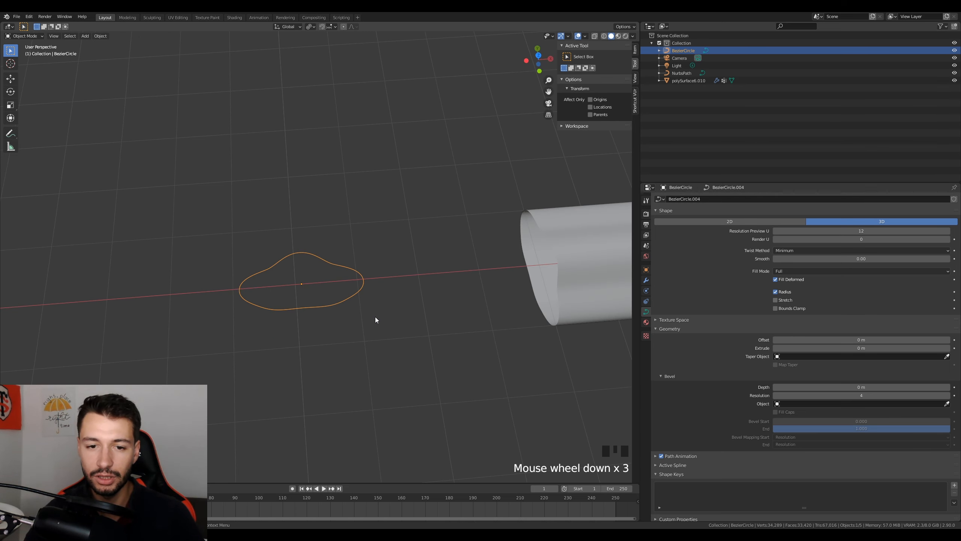
# Select the beveled path object and check its shape from the open end.
pyautogui.moveTo(376, 317); pyautogui.dragTo(412, 310, button='middle')
pyautogui.scroll(2, 411, 309)
pyautogui.moveTo(372, 344); pyautogui.dragTo(401, 357, button='middle')
pyautogui.click(324, 275)
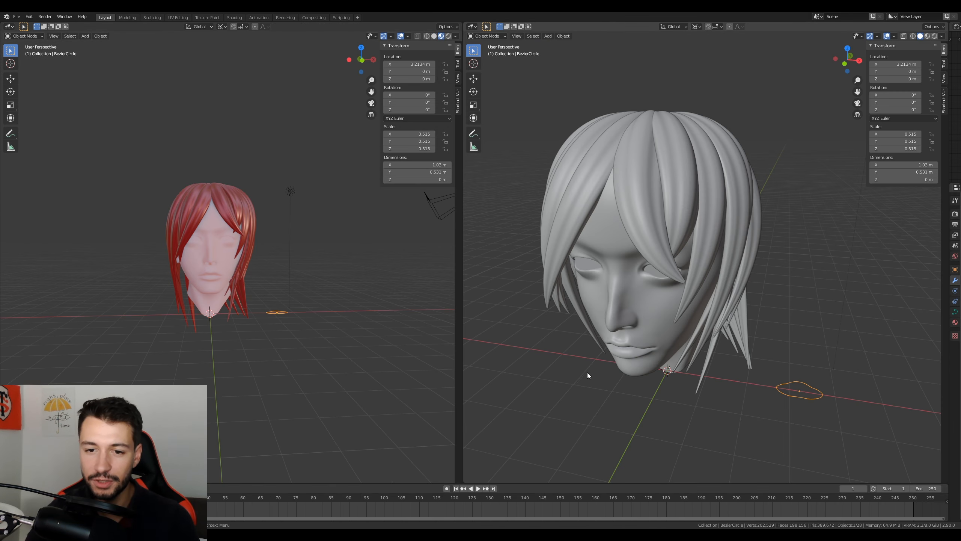
# Examine a tapered side strand in the finished hair scene and return to the practice scene.
pyautogui.moveTo(588, 373); pyautogui.dragTo(562, 374, button='middle')
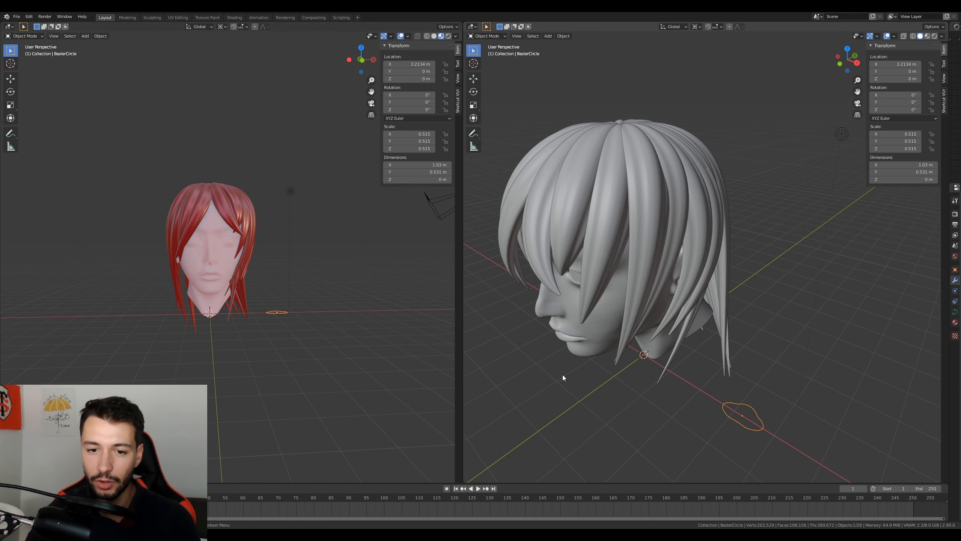
pyautogui.click(582, 323)
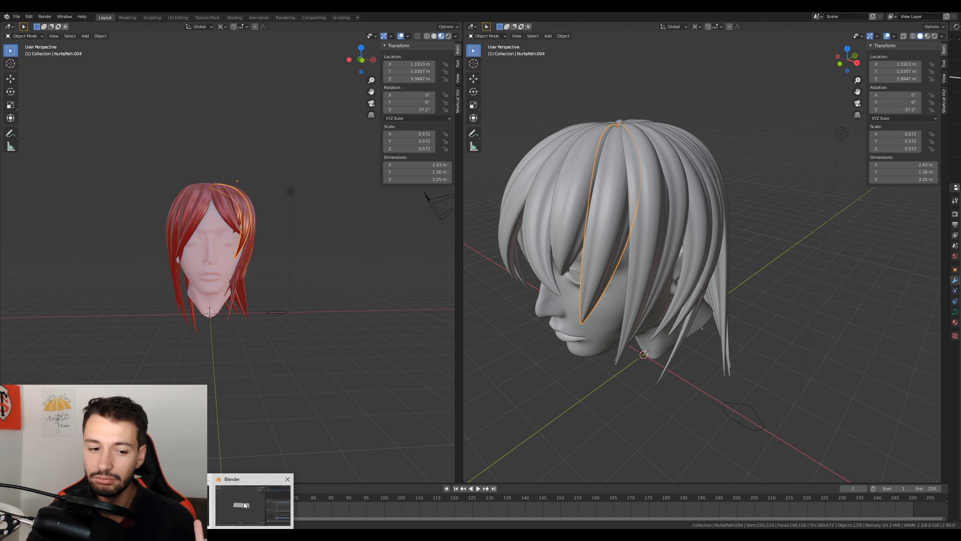
pyautogui.click(244, 505)
# Select both end control points of the path and try to scale them with the Individual Origins pivot.
pyautogui.press('Tab')
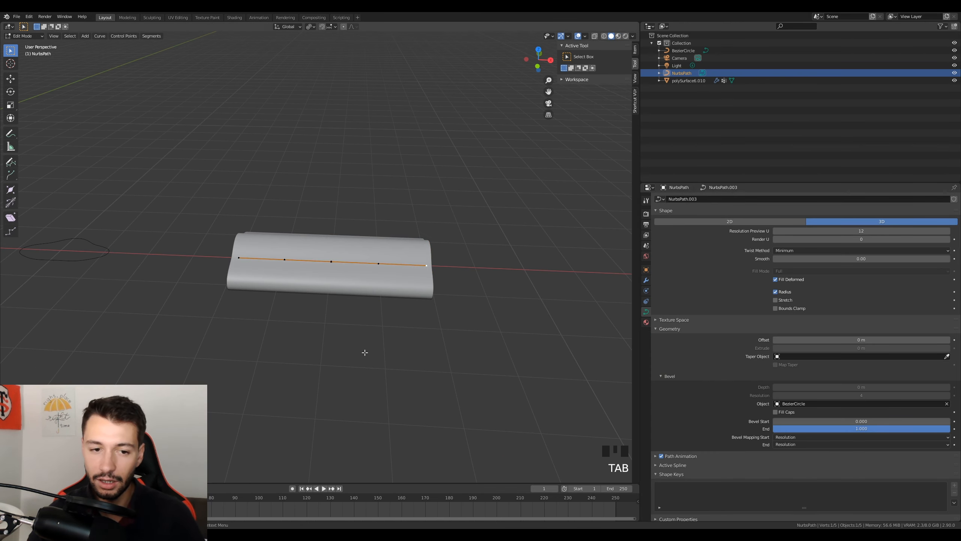
pyautogui.moveTo(363, 355); pyautogui.dragTo(434, 380, button='middle')
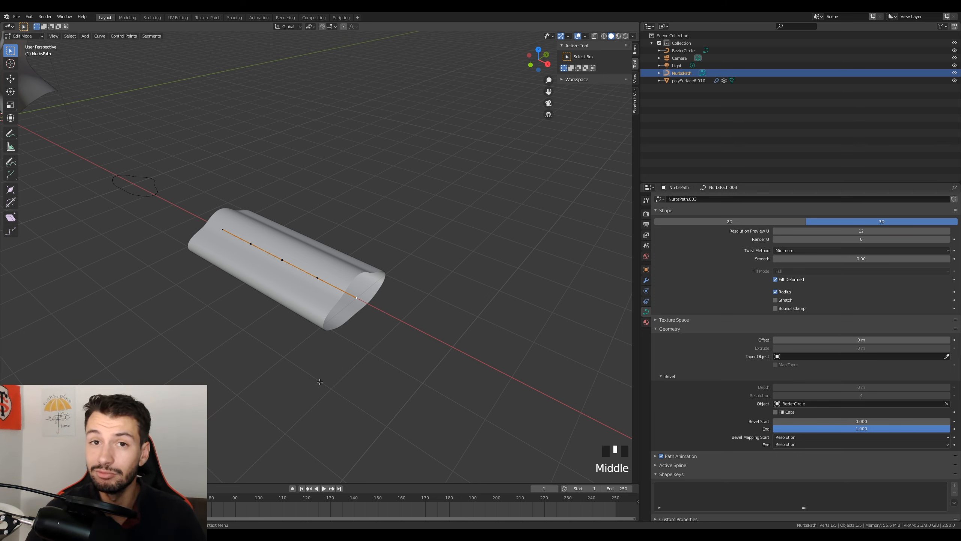
pyautogui.press('s')
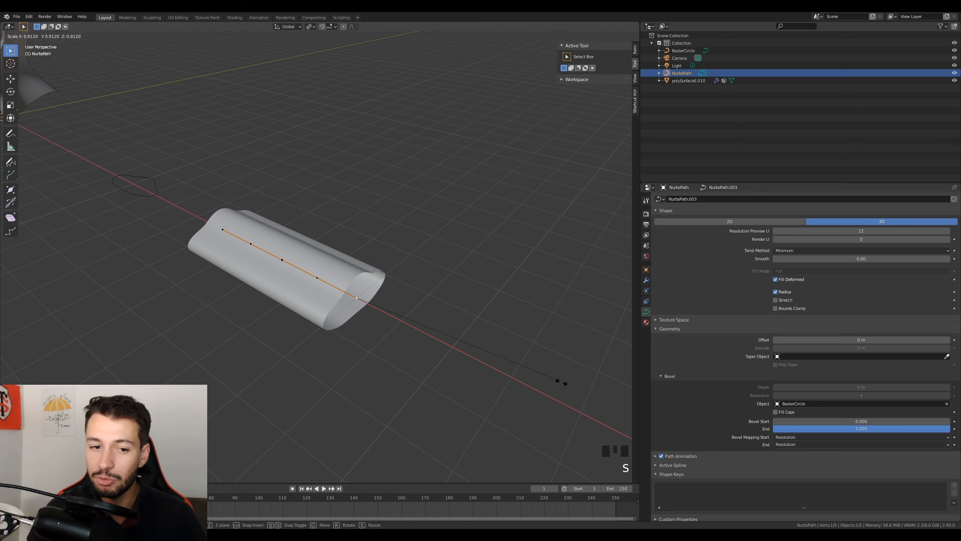
pyautogui.click(542, 346)
pyautogui.keyDown('shift'); pyautogui.click(225, 231); pyautogui.keyUp('shift')
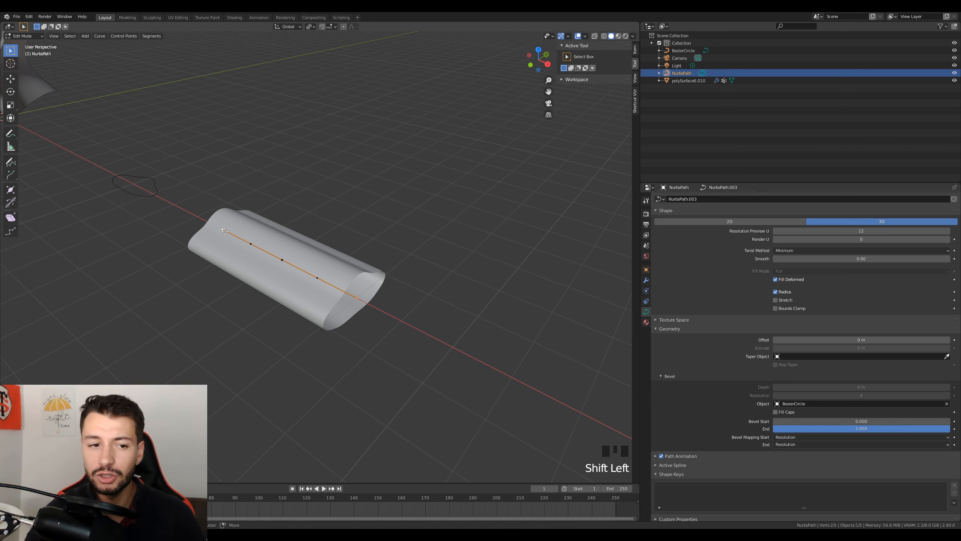
pyautogui.press('s')
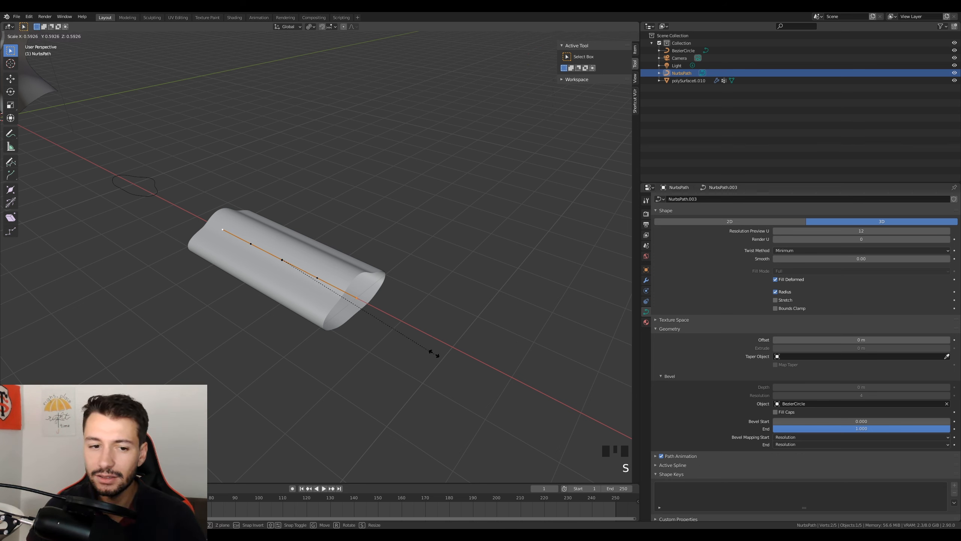
pyautogui.click(530, 414)
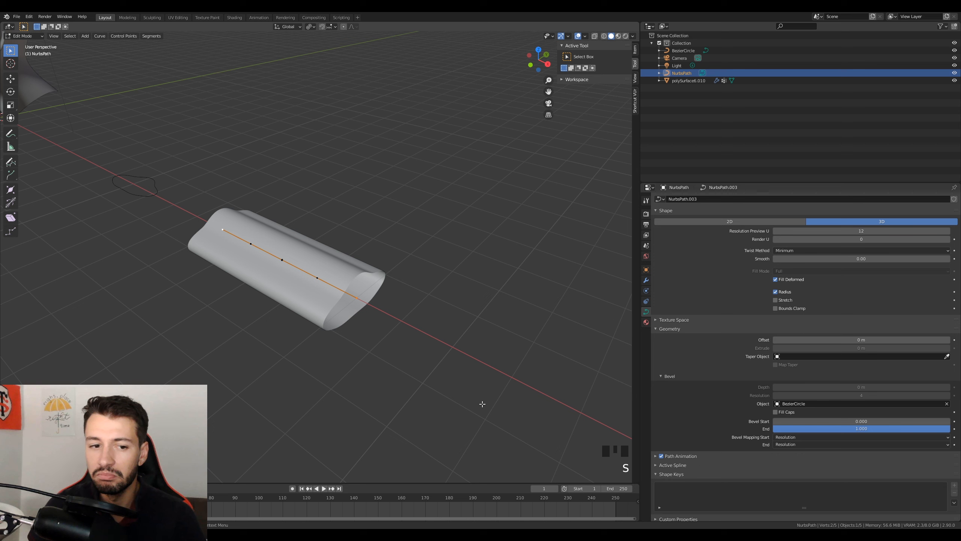
# Set the pivot to Median Point and try to scale the path's two end control points together.
pyautogui.click(311, 27)
pyautogui.click(330, 65)
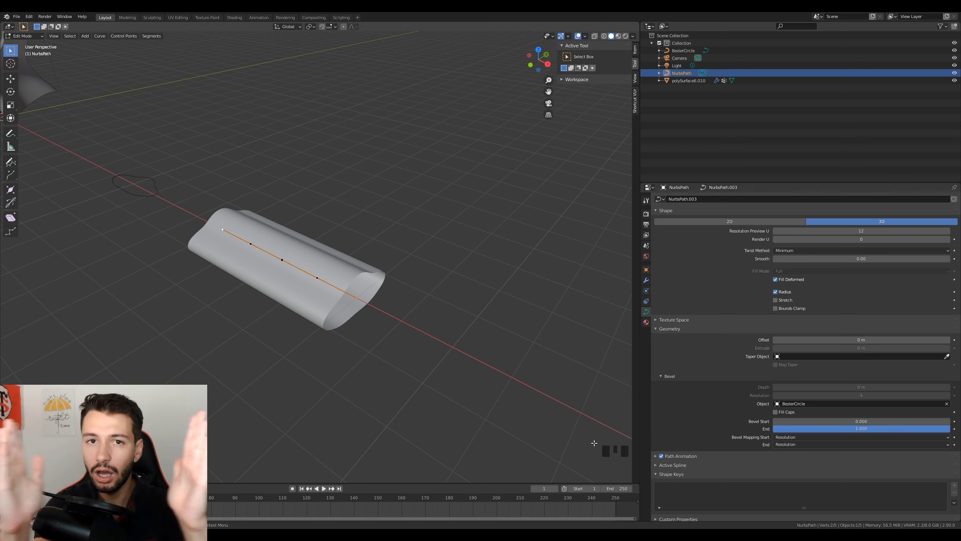
pyautogui.press('s')
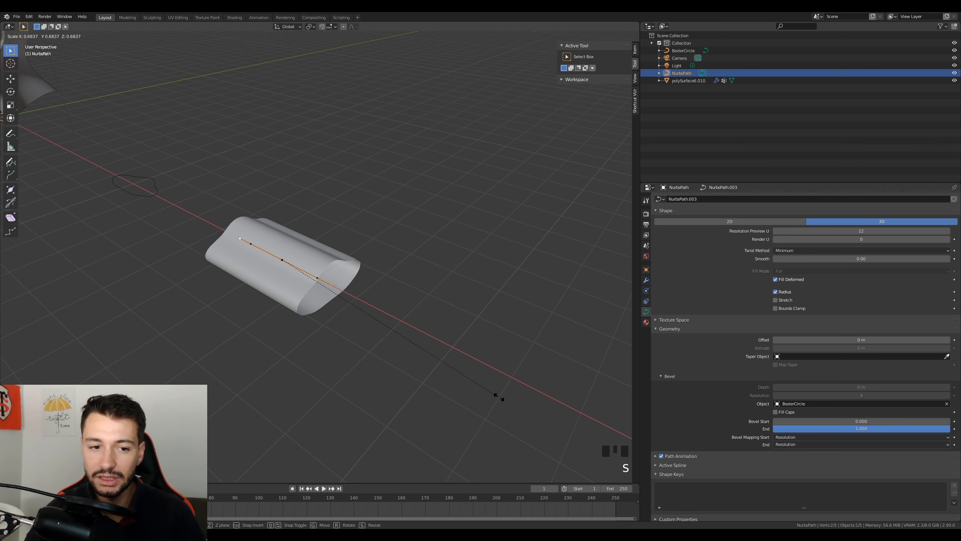
pyautogui.rightClick(500, 391)
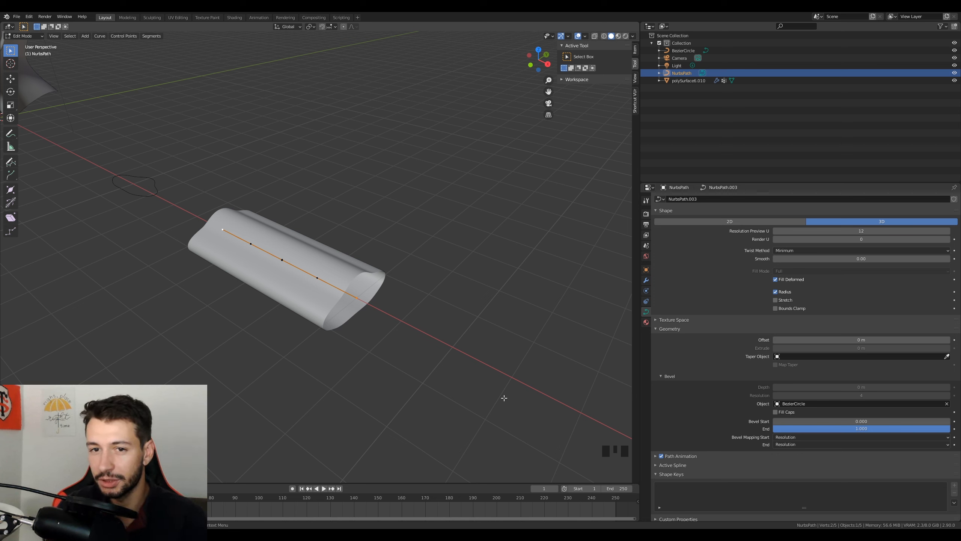
# Show the selected points' transform values and shrink the mean radius of both path ends to about 0.083.
pyautogui.click(635, 50)
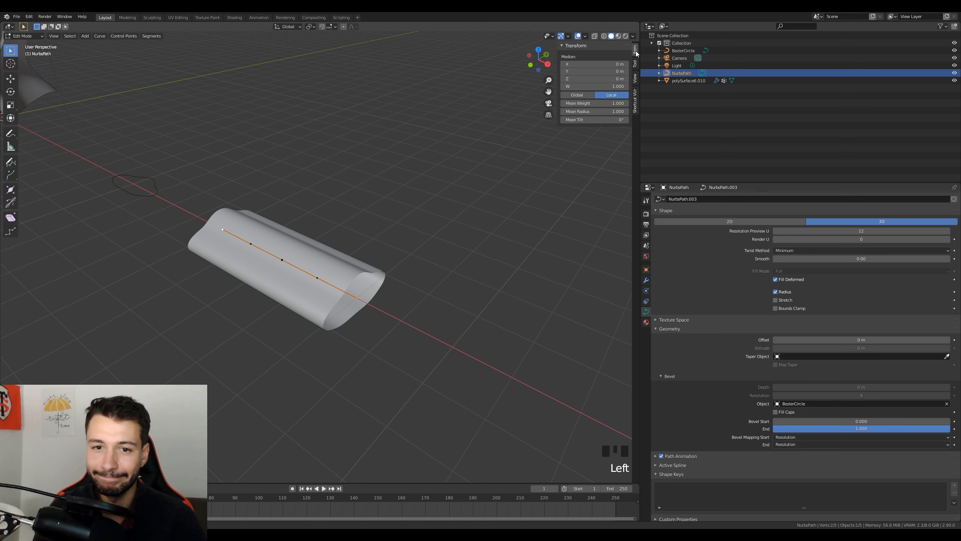
pyautogui.hotkey('alt', 's')
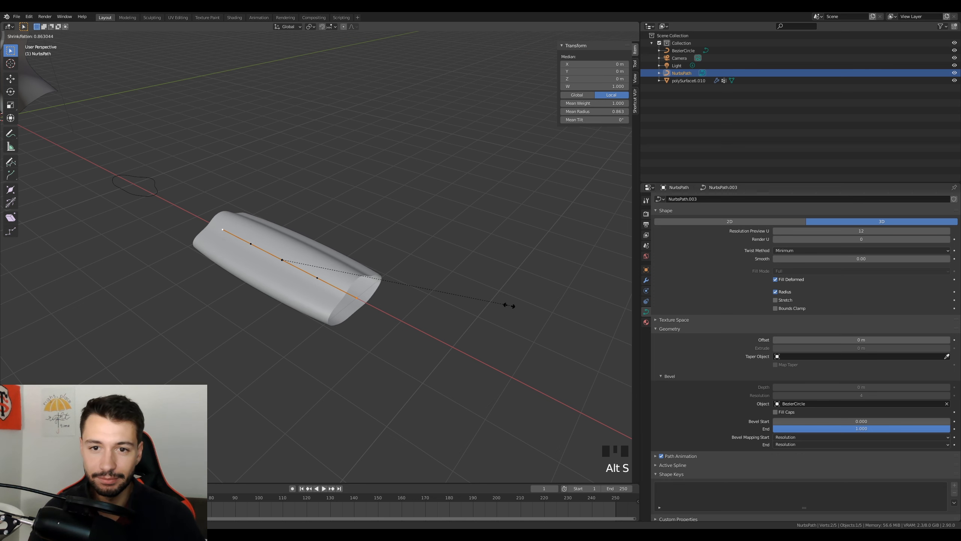
pyautogui.rightClick(509, 305)
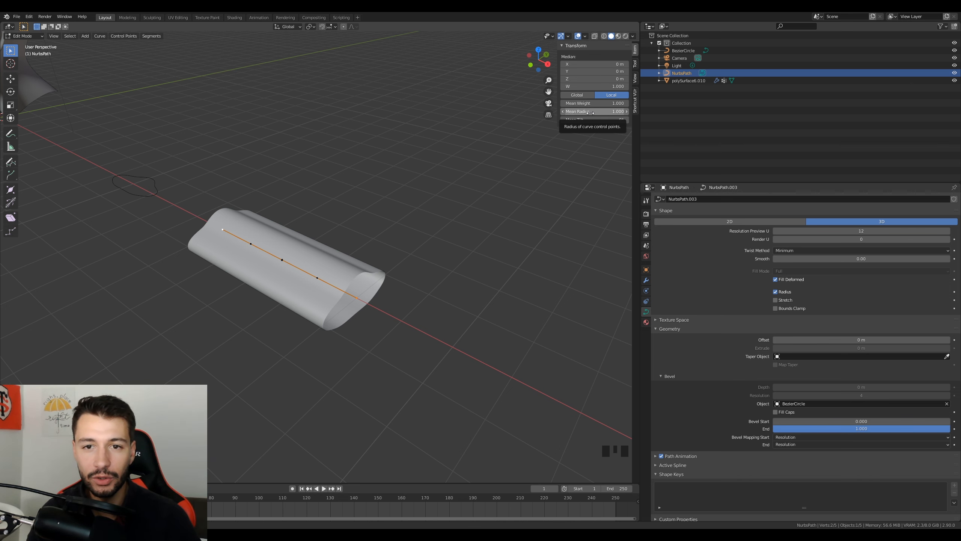
pyautogui.scroll(1, 346, 327)
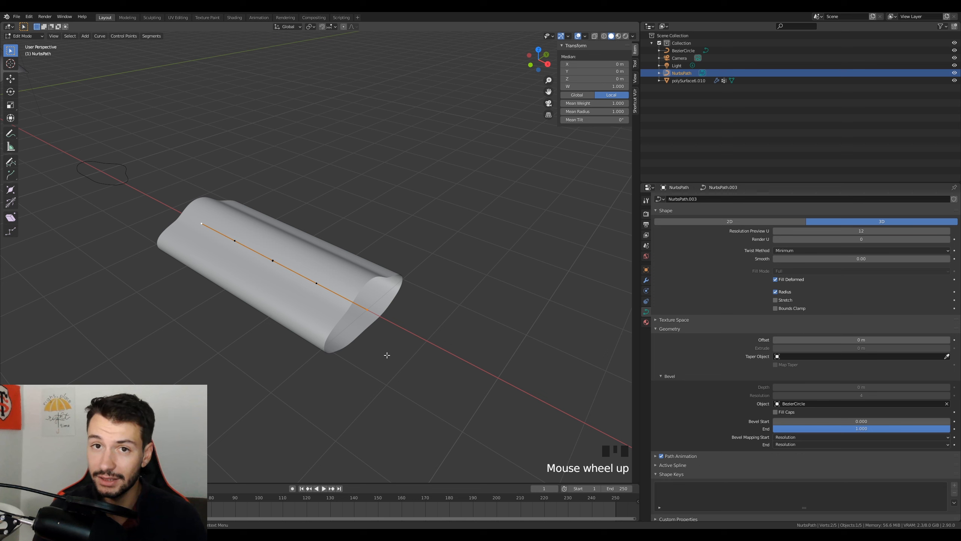
pyautogui.hotkey('alt', 's')
pyautogui.hotkey('alt', 's')
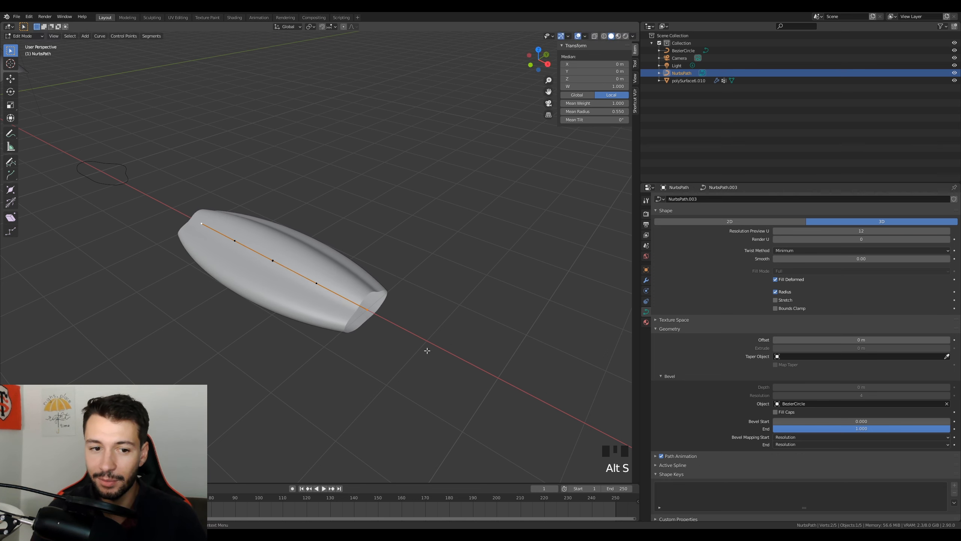
pyautogui.hotkey('alt', 's')
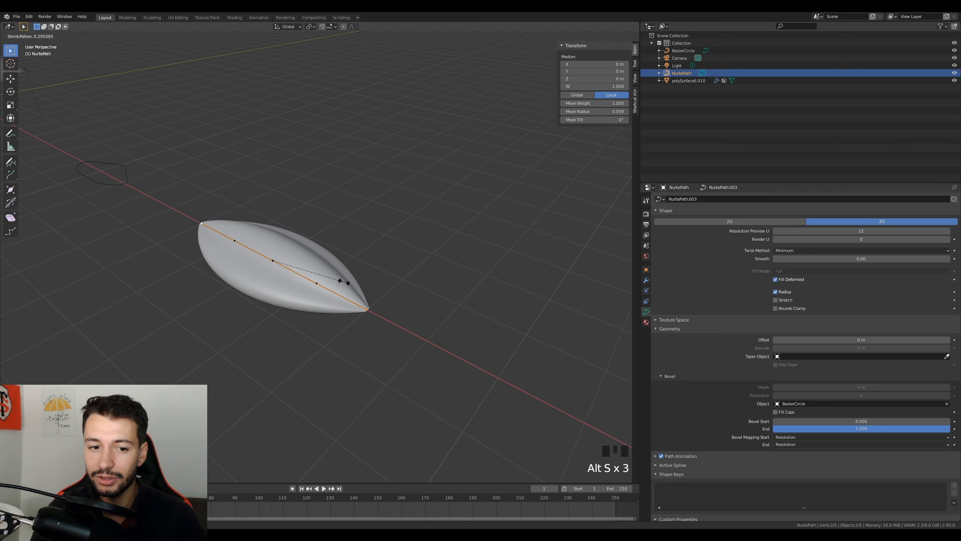
pyautogui.click(368, 299)
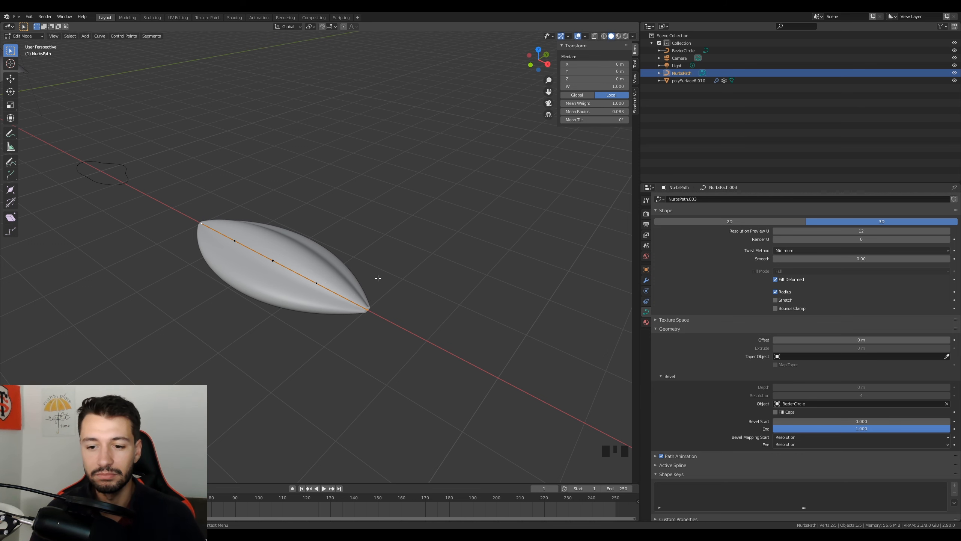
# Enable Fill Caps in the path's bevel settings to close the open tips.
pyautogui.moveTo(378, 278)
pyautogui.mouseDown(button='middle')
pyautogui.moveTo(358, 270)
pyautogui.moveTo(386, 294)
pyautogui.mouseUp(button='middle')
pyautogui.scroll(2, 381, 272)
pyautogui.scroll(2, 386, 294)
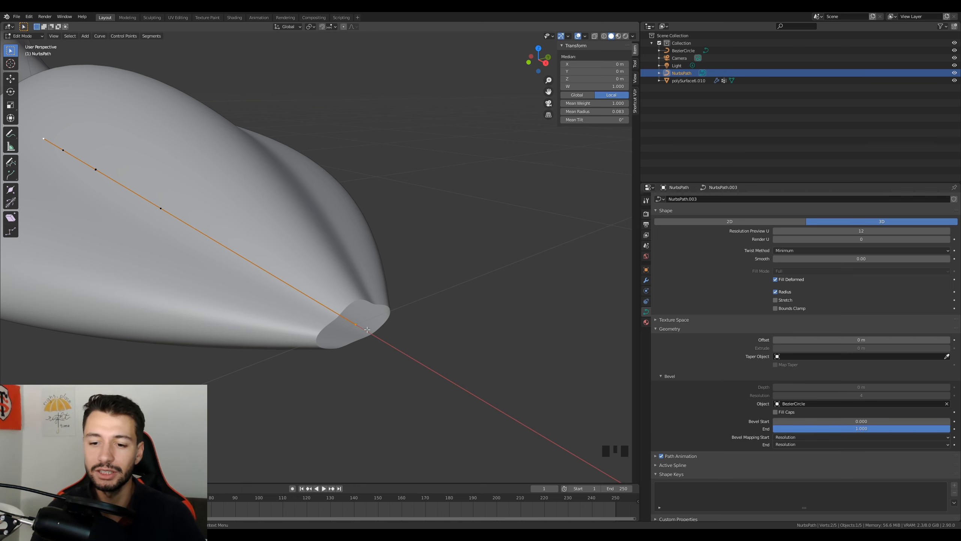
pyautogui.click(774, 413)
pyautogui.moveTo(447, 402); pyautogui.dragTo(422, 395, button='middle')
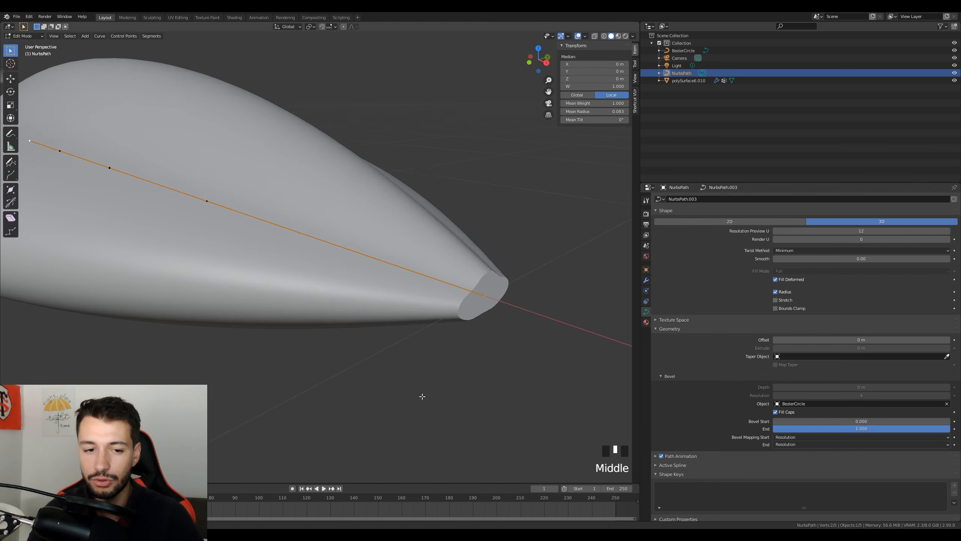
# Shrink the radius of the path's two end control points further to about 0.019.
pyautogui.scroll(-2, 424, 396)
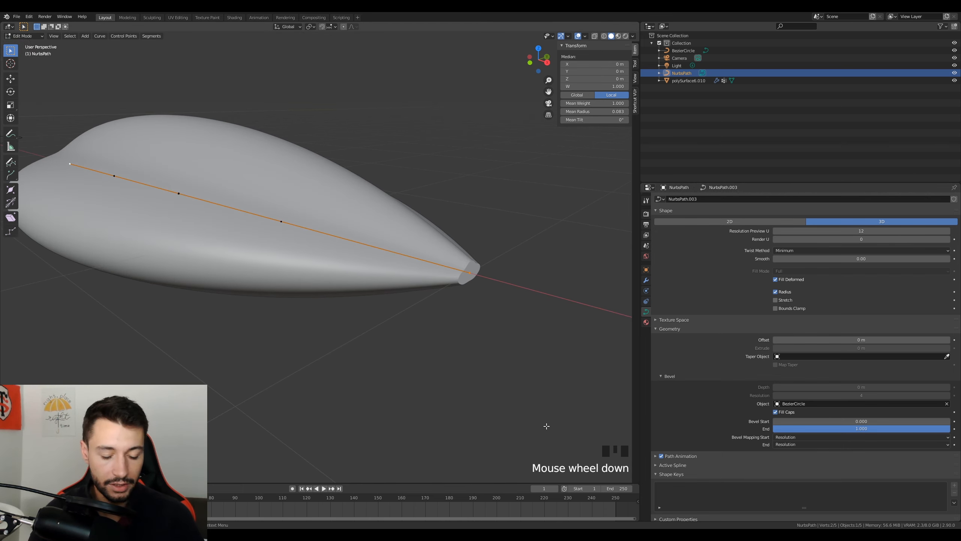
pyautogui.hotkey('alt', 's')
pyautogui.click(306, 270)
pyautogui.hotkey('alt', 's')
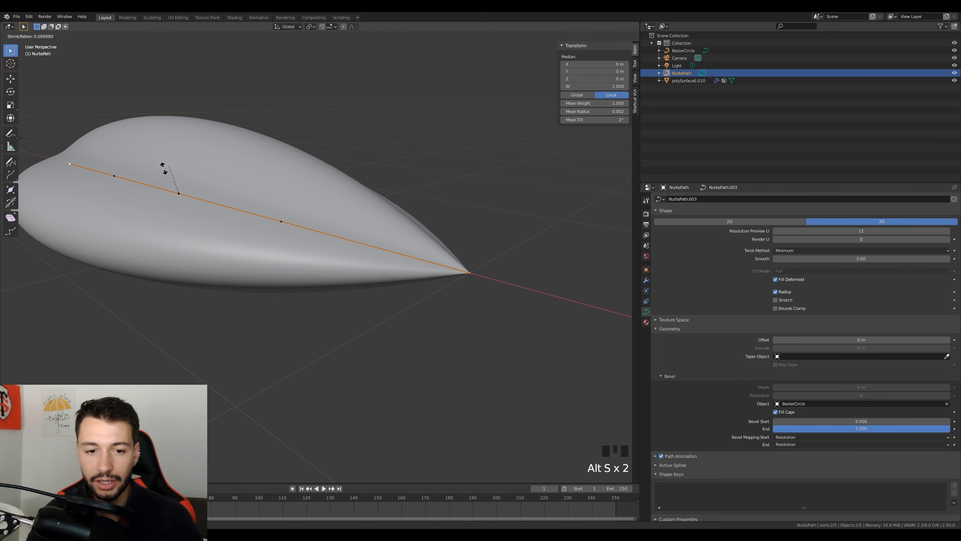
pyautogui.click(301, 283)
# Set the mean radius of both path end points to 0 and leave curve editing.
pyautogui.click(591, 111)
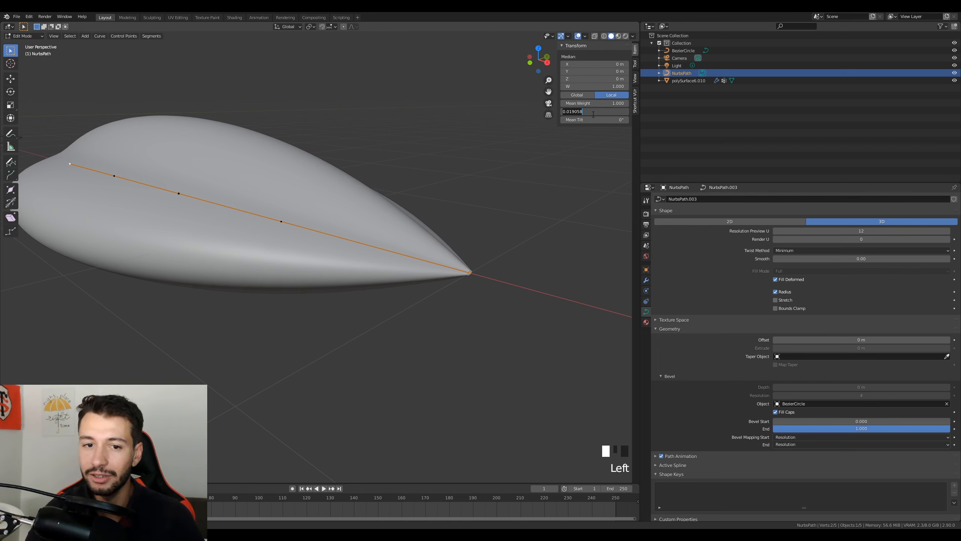
pyautogui.press('Return')
pyautogui.scroll(3, 516, 318)
pyautogui.scroll(-3, 515, 318)
pyautogui.press('Tab')
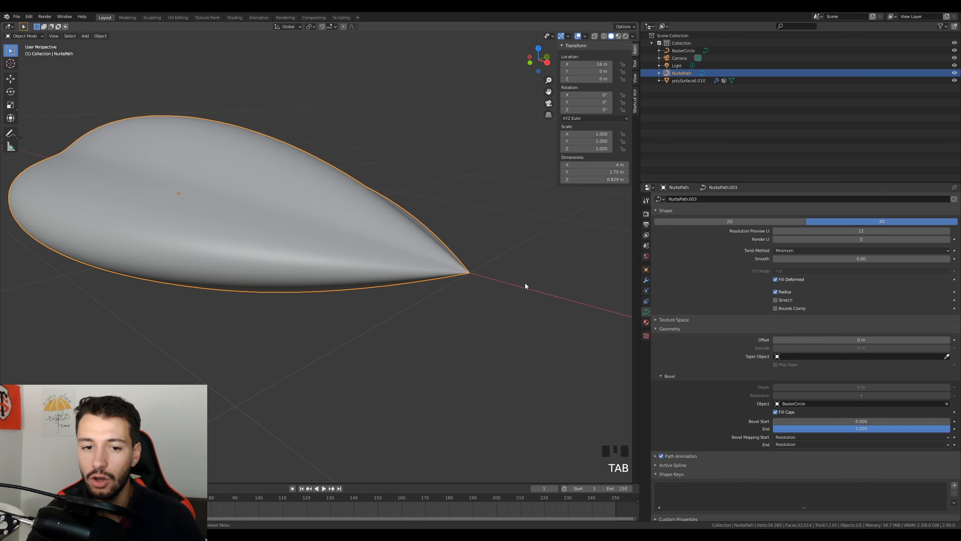
pyautogui.moveTo(526, 284); pyautogui.dragTo(300, 361, button='middle')
pyautogui.scroll(-3, 297, 365)
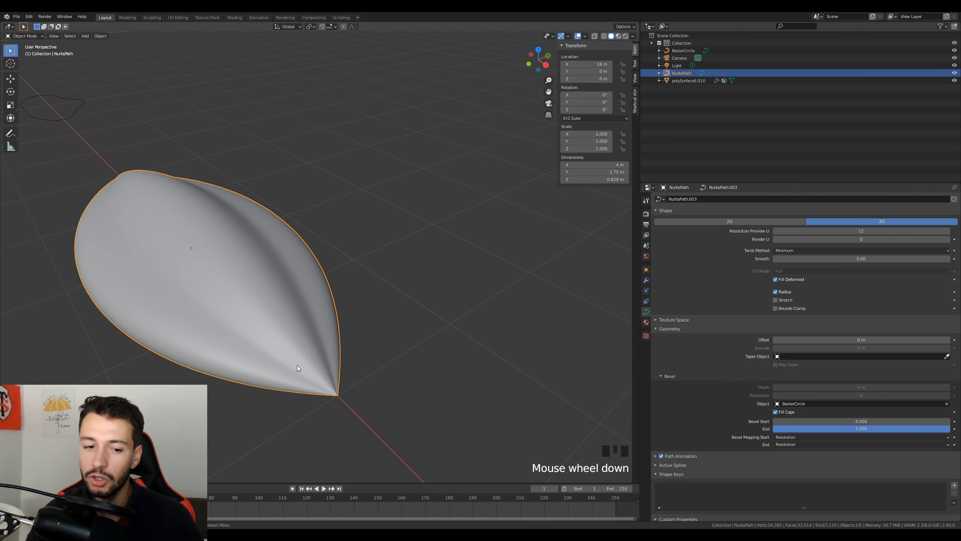
# Try enlarging both end points' radius with Shrink/Fatten and the mean radius value, and undo the change.
pyautogui.press('Tab')
pyautogui.hotkey('alt', 's')
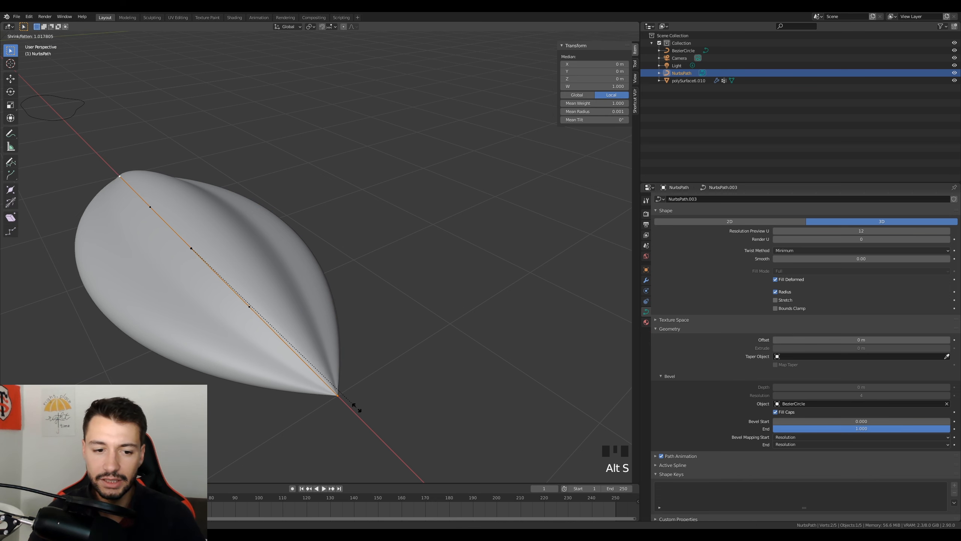
pyautogui.rightClick(500, 335)
pyautogui.hotkey('alt', 's')
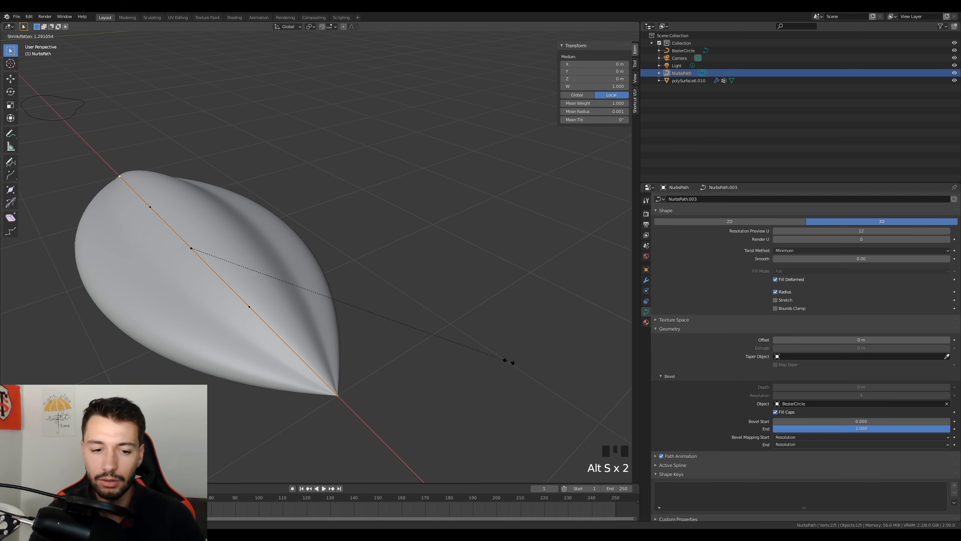
pyautogui.rightClick(472, 260)
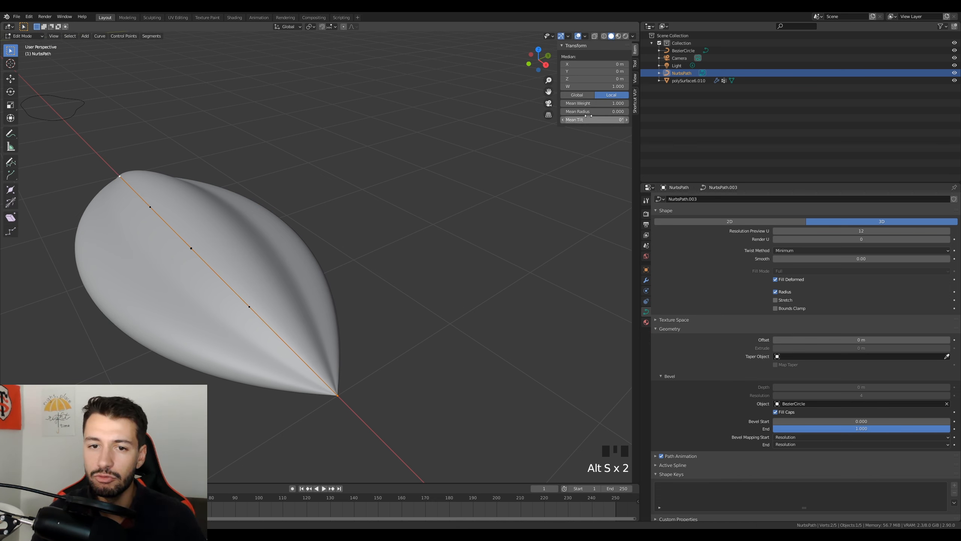
pyautogui.moveTo(594, 112); pyautogui.dragTo(621, 111)
pyautogui.hotkey('ctrl', 'z')
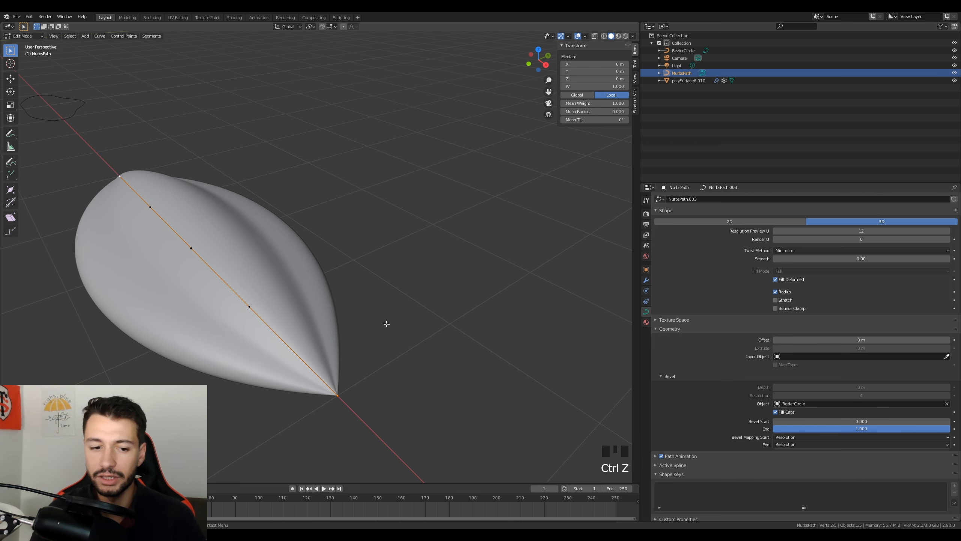
# Stretch the whole path object along the X axis by a factor of 1.7 in top view.
pyautogui.scroll(3, 356, 369)
pyautogui.moveTo(356, 369); pyautogui.dragTo(407, 322, button='middle')
pyautogui.scroll(1, 353, 322)
pyautogui.scroll(-2, 353, 322)
pyautogui.press('Tab')
pyautogui.press('KP_7')
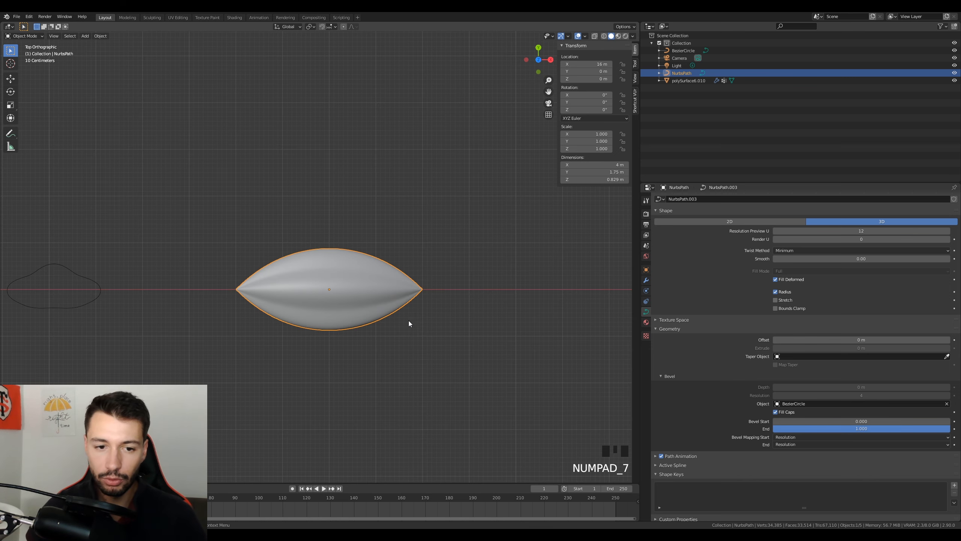
pyautogui.press('s')
pyautogui.press('x')
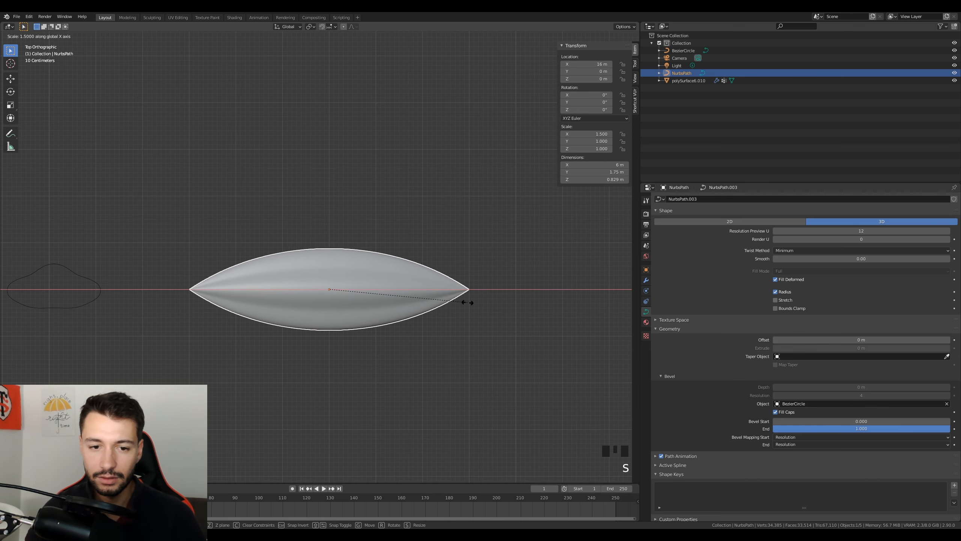
pyautogui.click(481, 304)
# Select the two control points on either side of the path's middle point and spread them apart along X.
pyautogui.press('Tab')
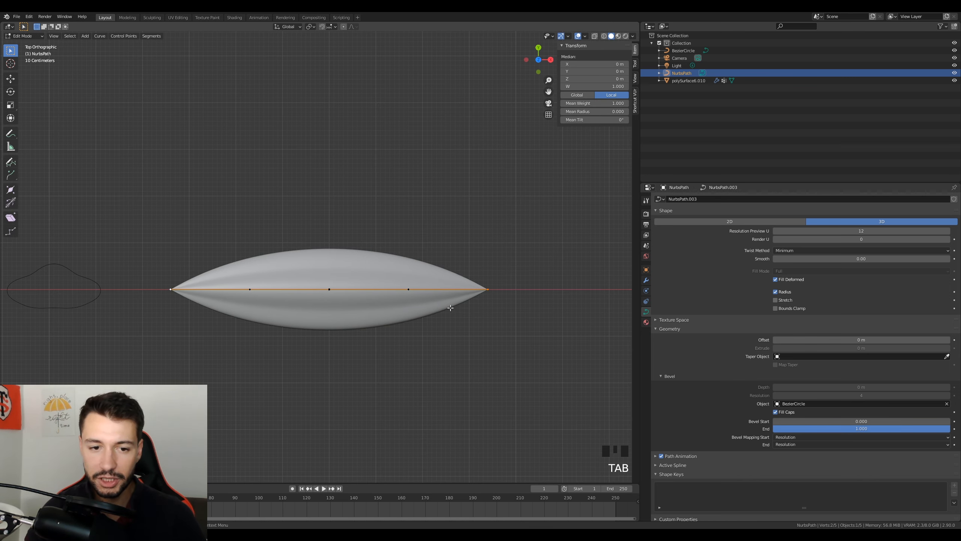
pyautogui.click(250, 289)
pyautogui.keyDown('shift'); pyautogui.click(408, 289); pyautogui.keyUp('shift')
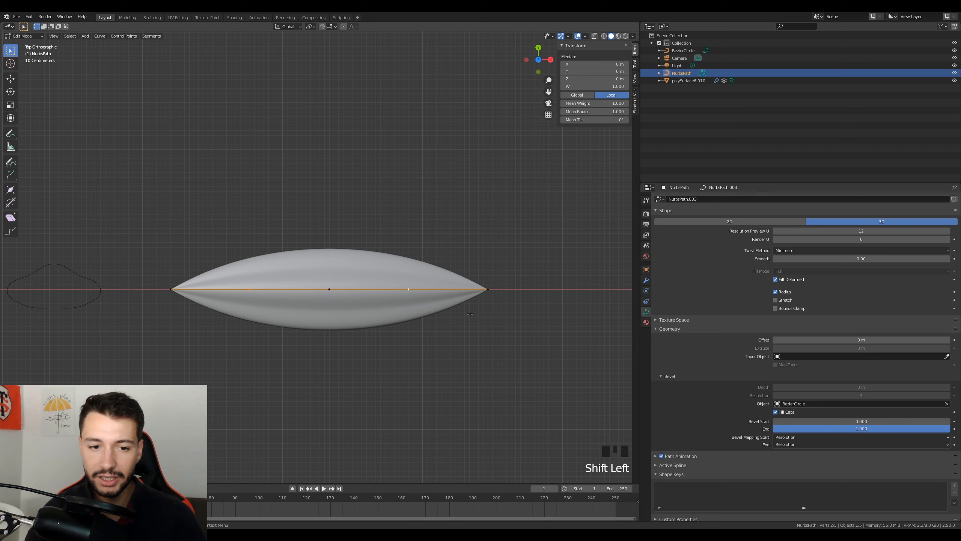
pyautogui.press('s')
pyautogui.press('x')
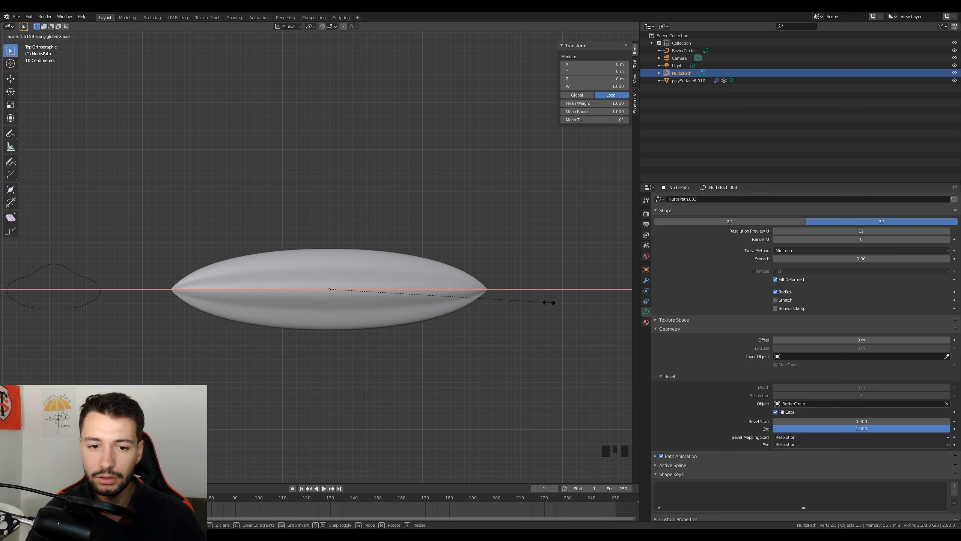
pyautogui.click(518, 300)
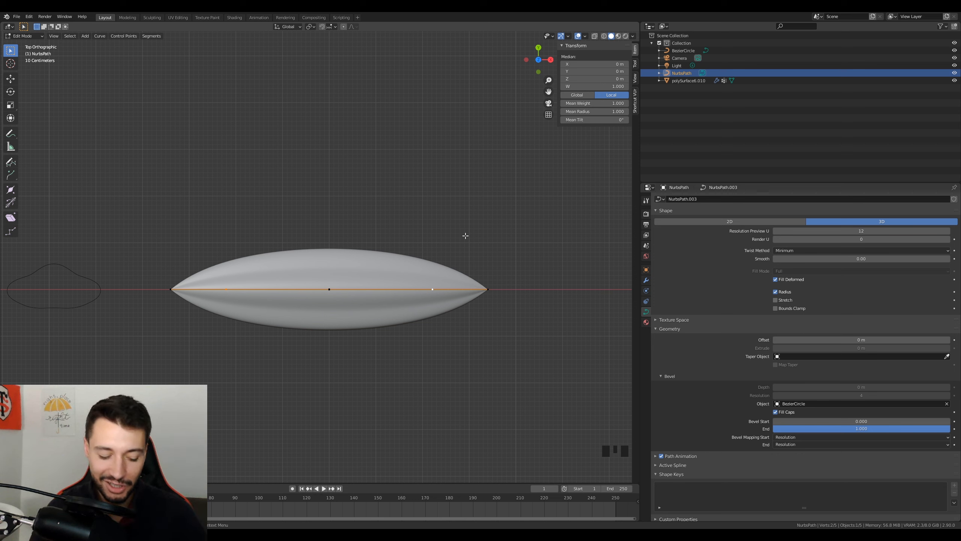
# Pull the two inner control points close to the middle along X, and spread them back out toward the ends.
pyautogui.press('s')
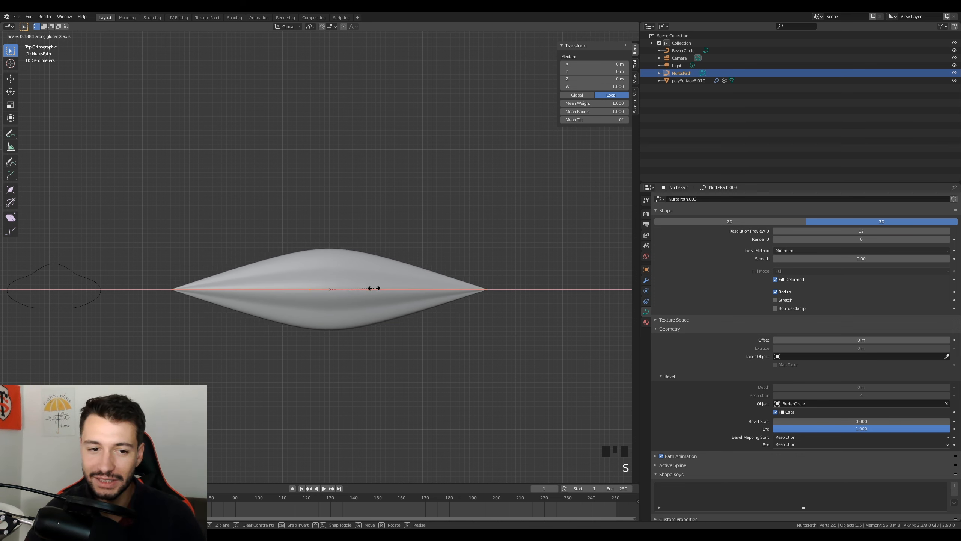
pyautogui.click(353, 248)
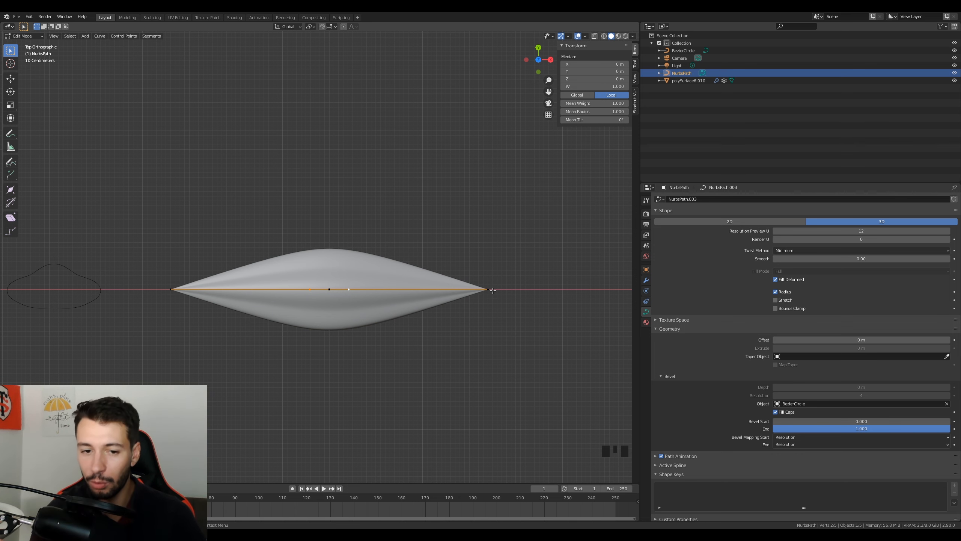
pyautogui.press('s')
pyautogui.press('x')
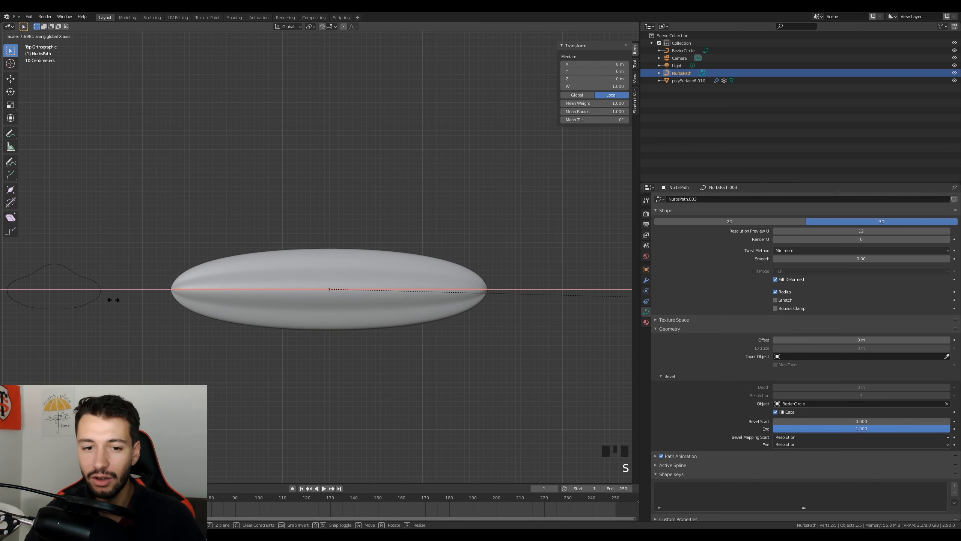
pyautogui.click(473, 369)
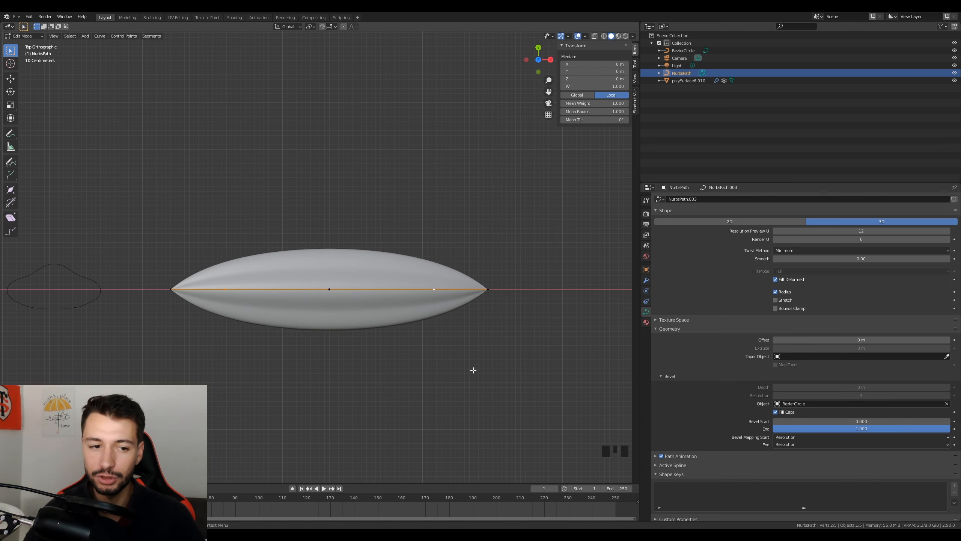
# Shrink the path object uniformly to a scale of 0.540 and adjust its length along X to a scale of 1.183.
pyautogui.press('Tab')
pyautogui.moveTo(467, 403); pyautogui.dragTo(445, 364, button='middle')
pyautogui.scroll(-2, 444, 363)
pyautogui.scroll(-2, 444, 358)
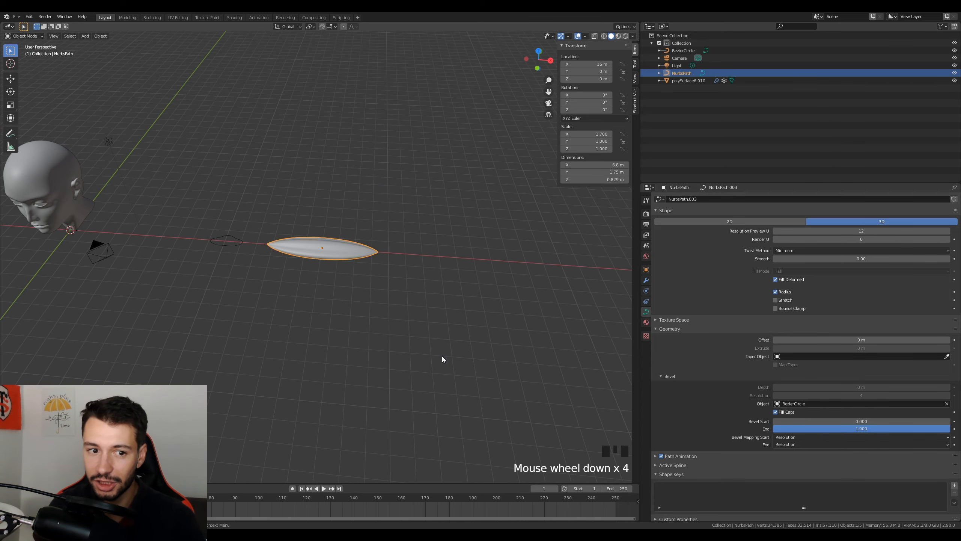
pyautogui.press('KP_7')
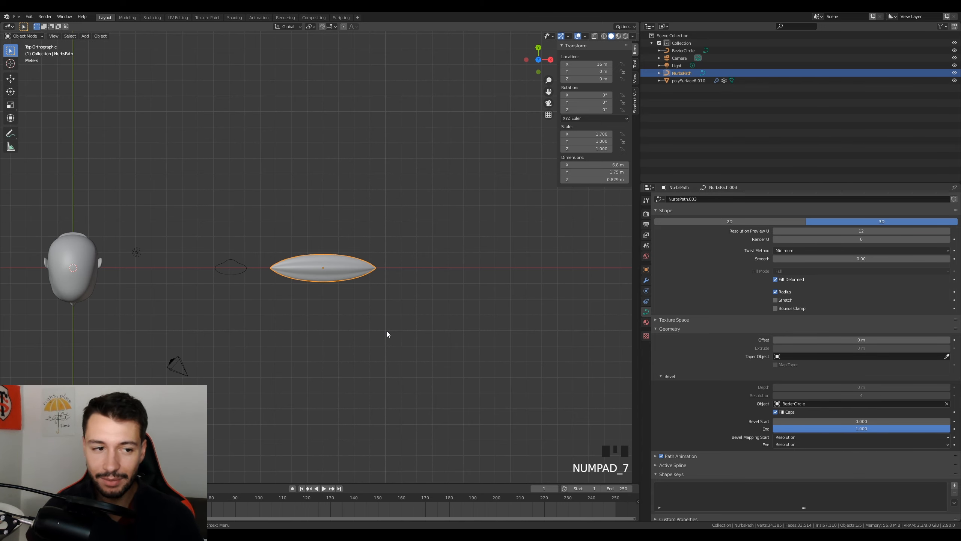
pyautogui.keyDown('shift'); pyautogui.moveTo(377, 353); pyautogui.dragTo(415, 347, button='middle'); pyautogui.keyUp('shift')
pyautogui.press('s')
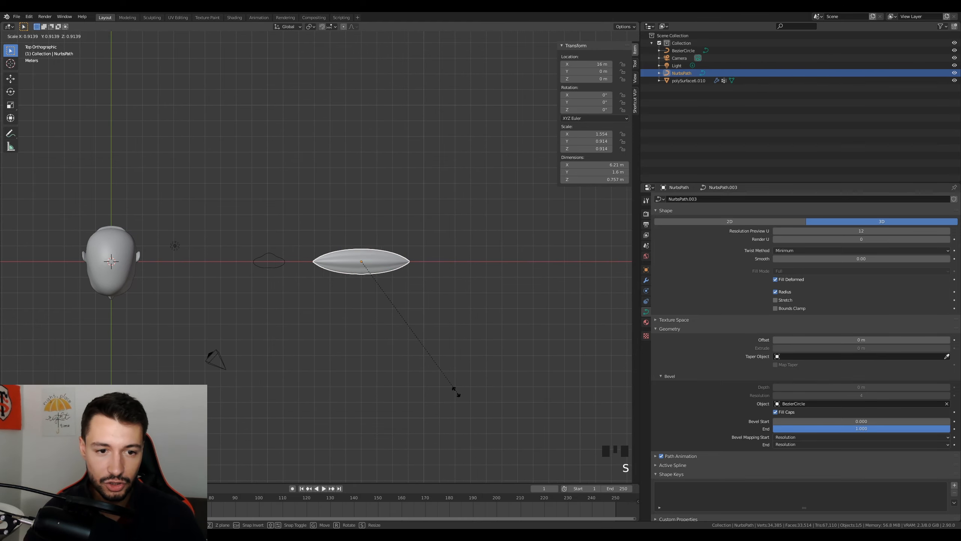
pyautogui.click(411, 345)
pyautogui.press('s')
pyautogui.press('x')
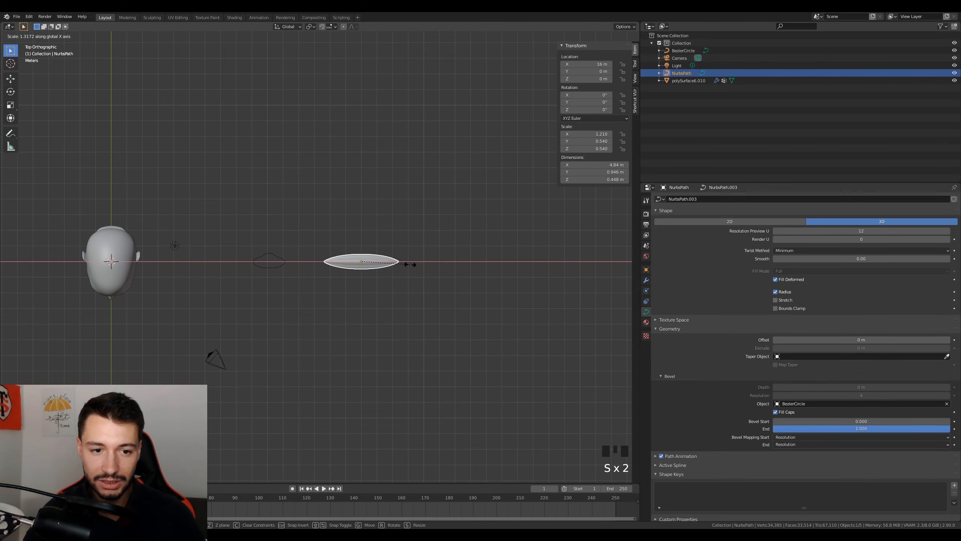
pyautogui.click(409, 265)
# Move the strand along X to 0 m, with snapping, so it is centred on the head.
pyautogui.press('g')
pyautogui.press('x')
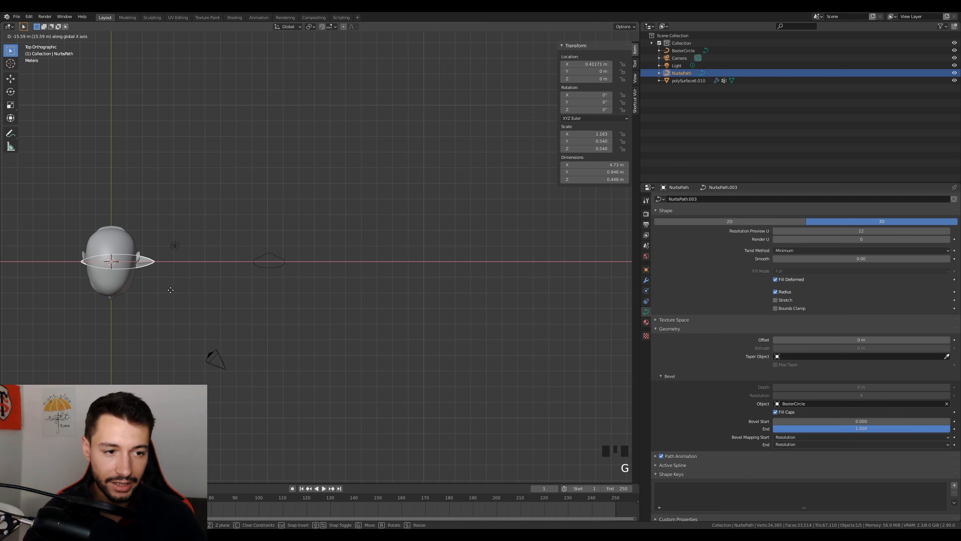
pyautogui.keyDown('ctrl'); pyautogui.click(169, 289); pyautogui.keyUp('ctrl')
# Raise the strand along Z to 6 m, with snapping, so it sits above the head.
pyautogui.keyDown('shift'); pyautogui.moveTo(170, 294); pyautogui.dragTo(289, 249, button='middle'); pyautogui.keyUp('shift')
pyautogui.scroll(4, 250, 292)
pyautogui.moveTo(250, 294); pyautogui.dragTo(221, 266, button='middle')
pyautogui.scroll(-4, 222, 266)
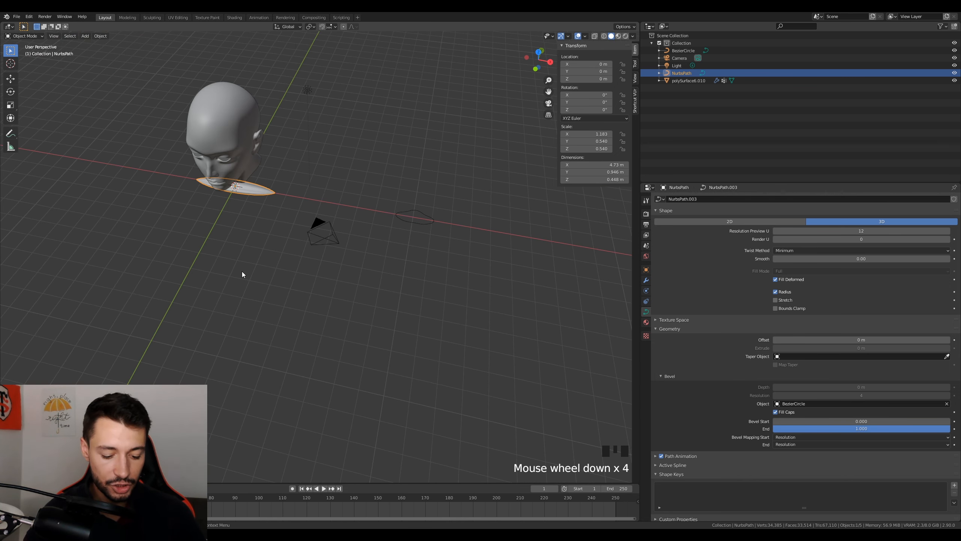
pyautogui.press('g')
pyautogui.press('z')
pyautogui.keyDown('ctrl'); pyautogui.click(255, 164); pyautogui.keyUp('ctrl')
# Rotate the strand 90° about Z in top view and move it along Y to -2.3 m, toward the face.
pyautogui.press('KP_7')
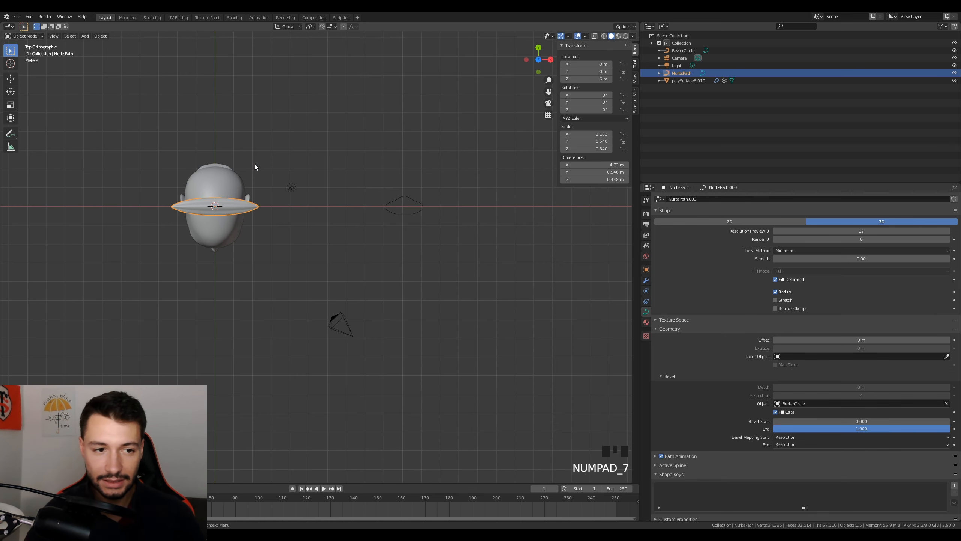
pyautogui.keyDown('shift'); pyautogui.moveTo(255, 164); pyautogui.dragTo(280, 215, button='middle'); pyautogui.keyUp('shift')
pyautogui.scroll(3, 300, 217)
pyautogui.keyDown('shift'); pyautogui.moveTo(387, 190); pyautogui.dragTo(362, 301, button='middle'); pyautogui.keyUp('shift')
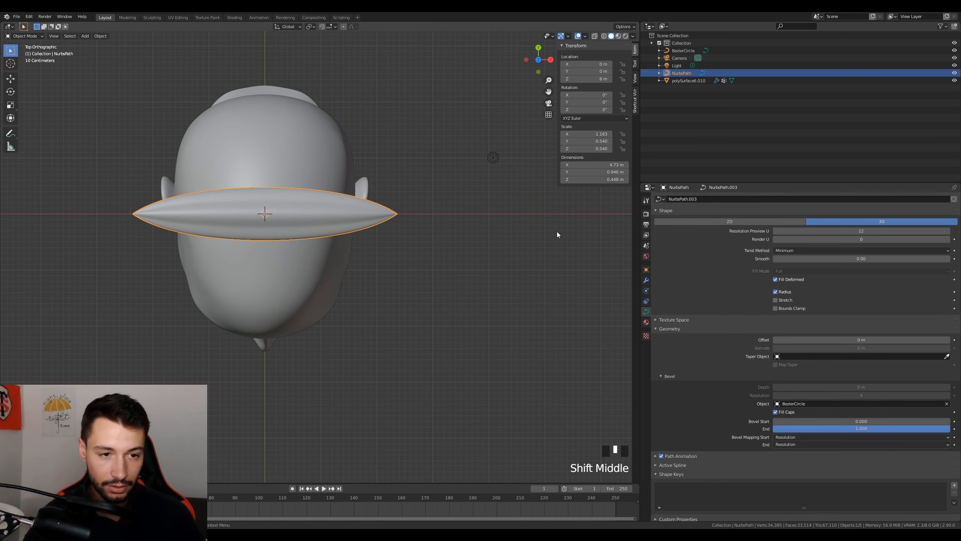
pyautogui.press('r')
pyautogui.click(257, 364)
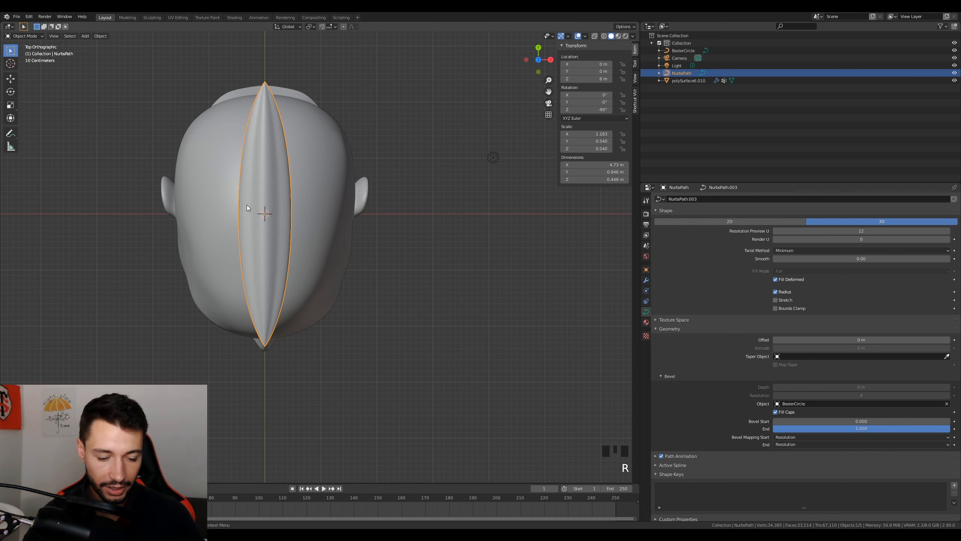
pyautogui.press('g')
pyautogui.press('y')
pyautogui.keyDown('ctrl'); pyautogui.click(242, 287); pyautogui.keyUp('ctrl')
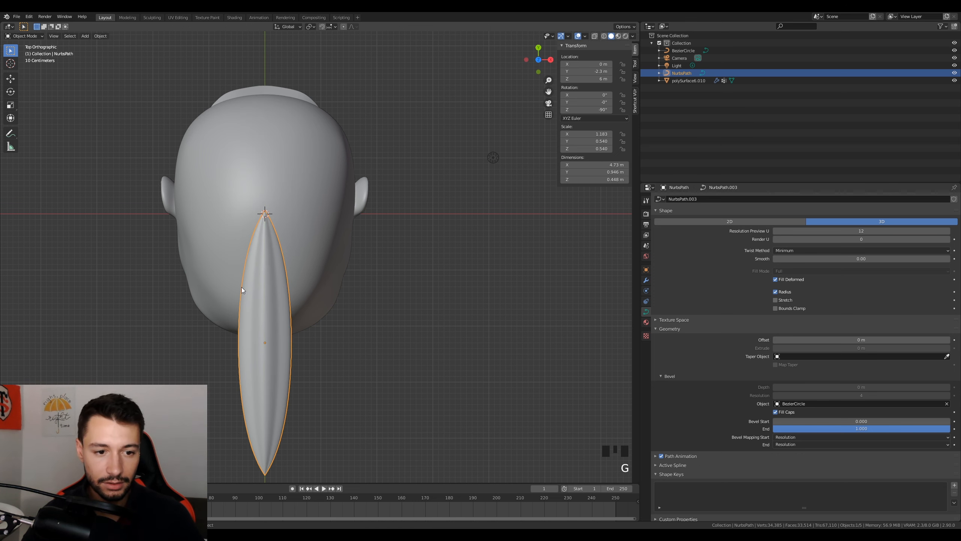
# Scale the strand down uniformly by 0.7 and move it along Y to -1.6 m so its back tip meets the origin.
pyautogui.press('s')
pyautogui.keyDown('ctrl'); pyautogui.click(413, 360); pyautogui.keyUp('ctrl')
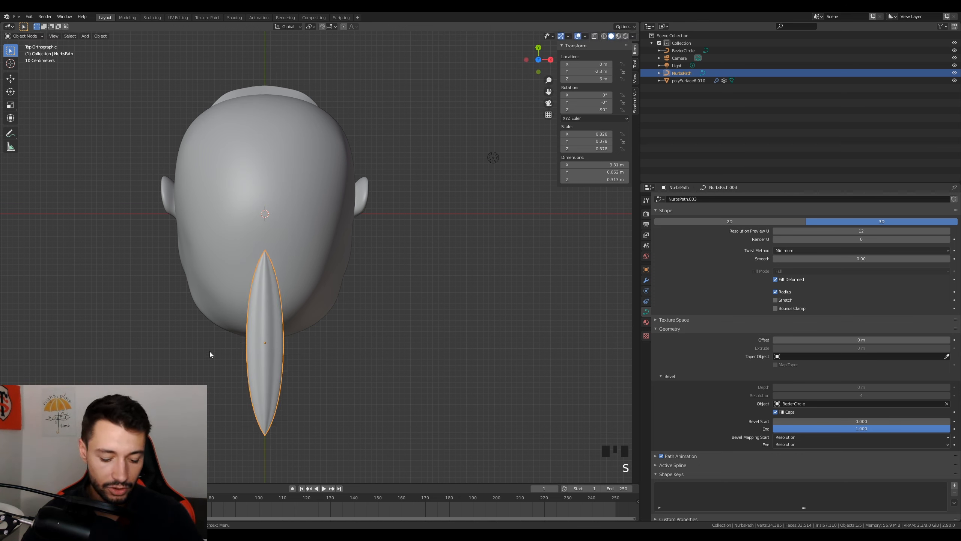
pyautogui.press('g')
pyautogui.press('y')
pyautogui.click(210, 317)
# Examine how the strand's back tip lines up with the 3D cursor and how the strand sits above the head.
pyautogui.scroll(3, 232, 262)
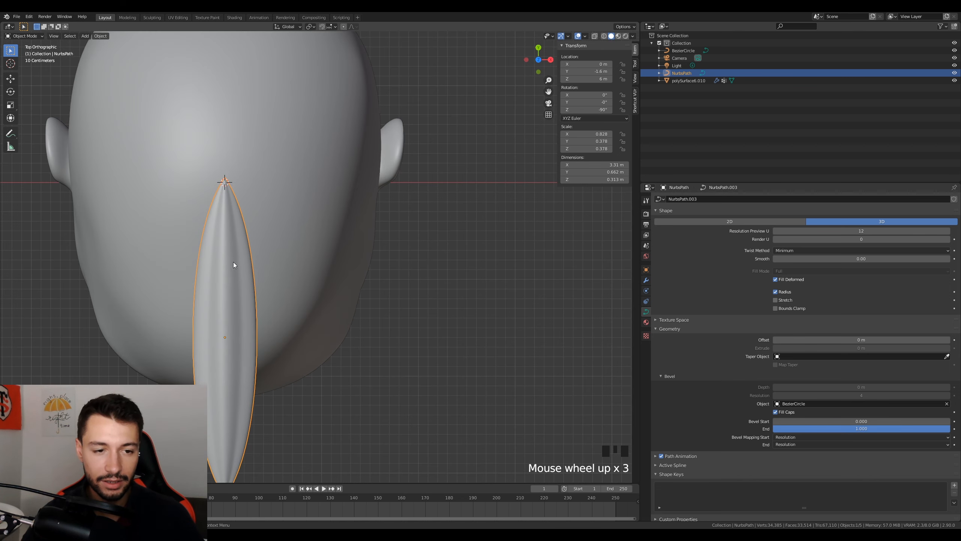
pyautogui.scroll(-3, 225, 233)
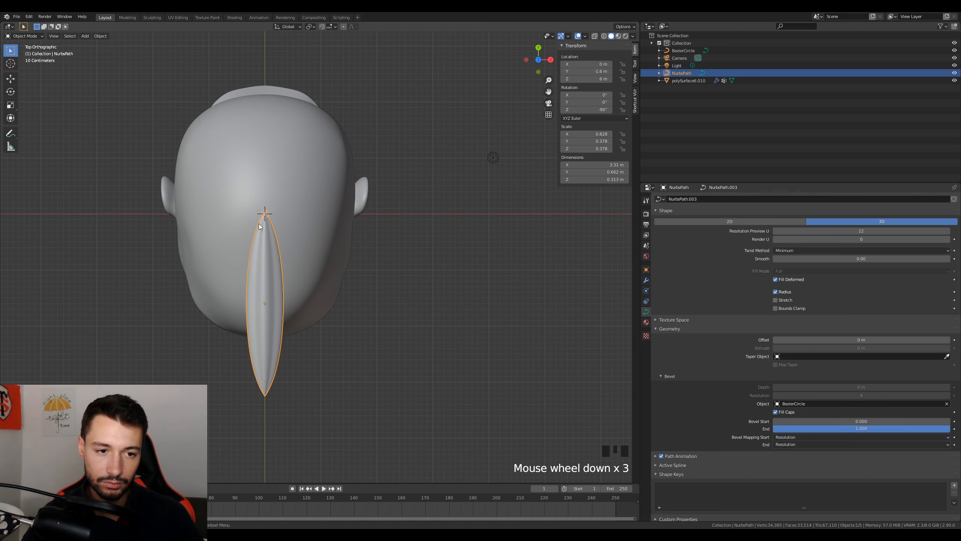
pyautogui.scroll(4, 259, 225)
pyautogui.keyDown('shift'); pyautogui.moveTo(244, 219); pyautogui.dragTo(313, 267, button='middle'); pyautogui.keyUp('shift')
pyautogui.scroll(4, 313, 267)
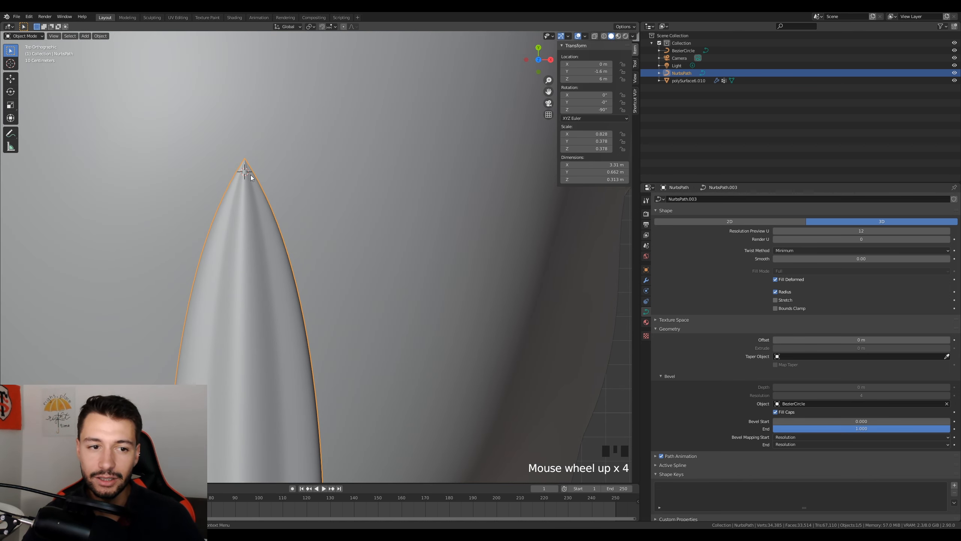
pyautogui.scroll(-11, 247, 176)
pyautogui.scroll(3, 341, 388)
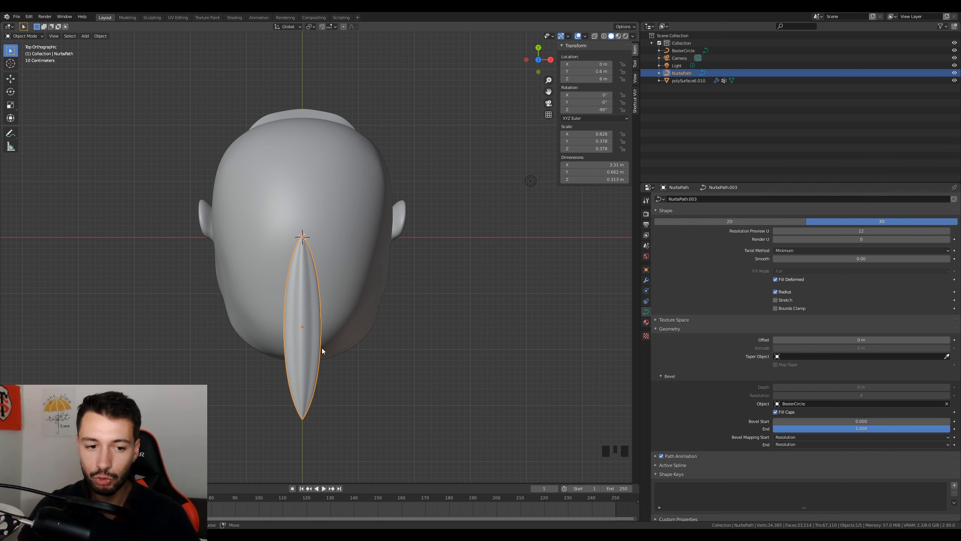
pyautogui.moveTo(306, 340); pyautogui.dragTo(269, 304, button='middle')
pyautogui.scroll(-5, 257, 217)
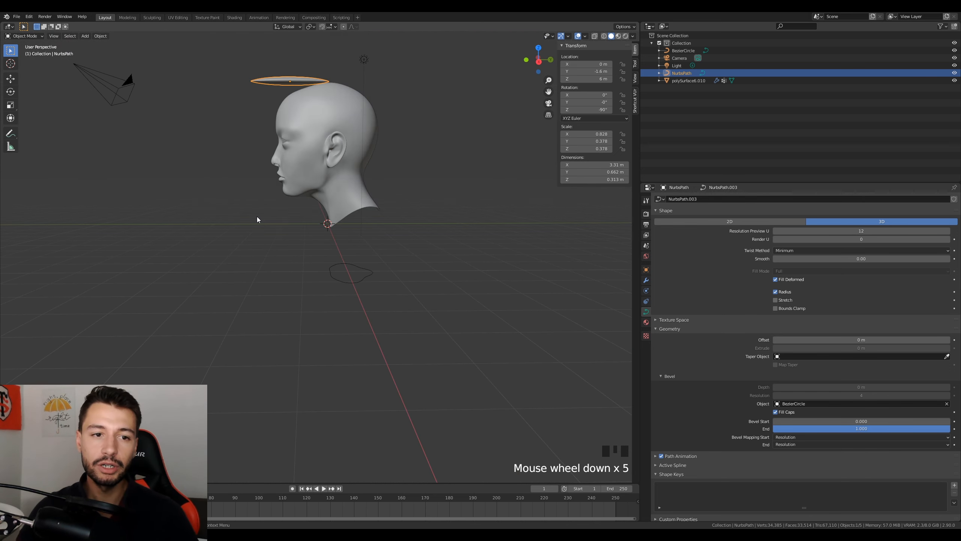
# Lower the strand along Z to about 5.93 m in right side view so its back tip touches the crown.
pyautogui.press('KP_3')
pyautogui.scroll(4, 275, 177)
pyautogui.keyDown('shift'); pyautogui.moveTo(275, 176); pyautogui.dragTo(323, 380, button='middle'); pyautogui.keyUp('shift')
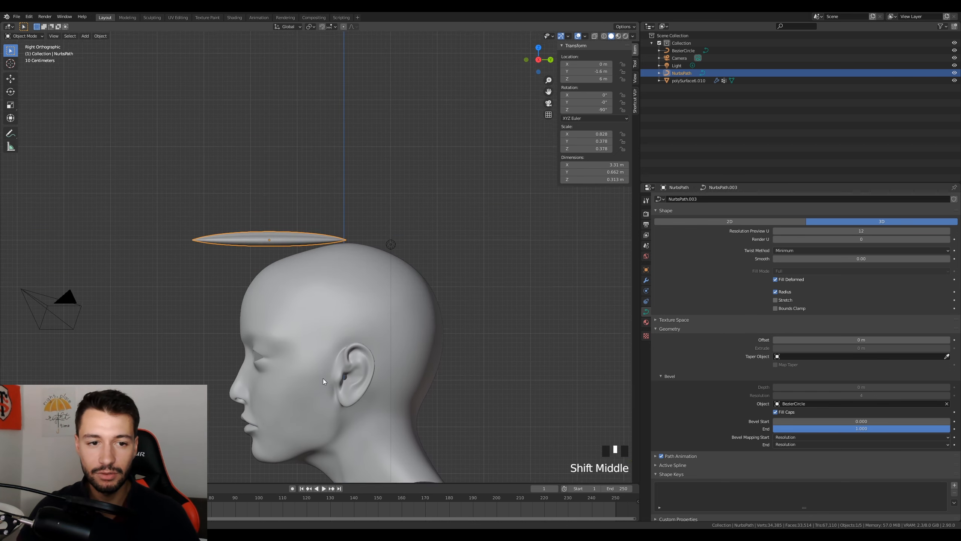
pyautogui.scroll(5, 340, 294)
pyautogui.press('g')
pyautogui.press('z')
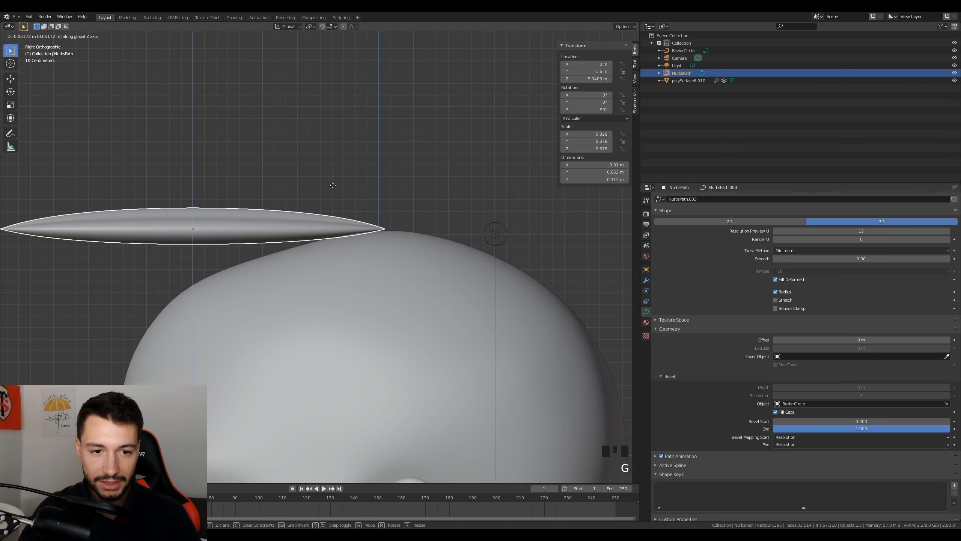
pyautogui.click(334, 187)
# Lower the strand's front tip point and the neighbouring control point along Z so the curve bends down in front of the forehead.
pyautogui.press('Tab')
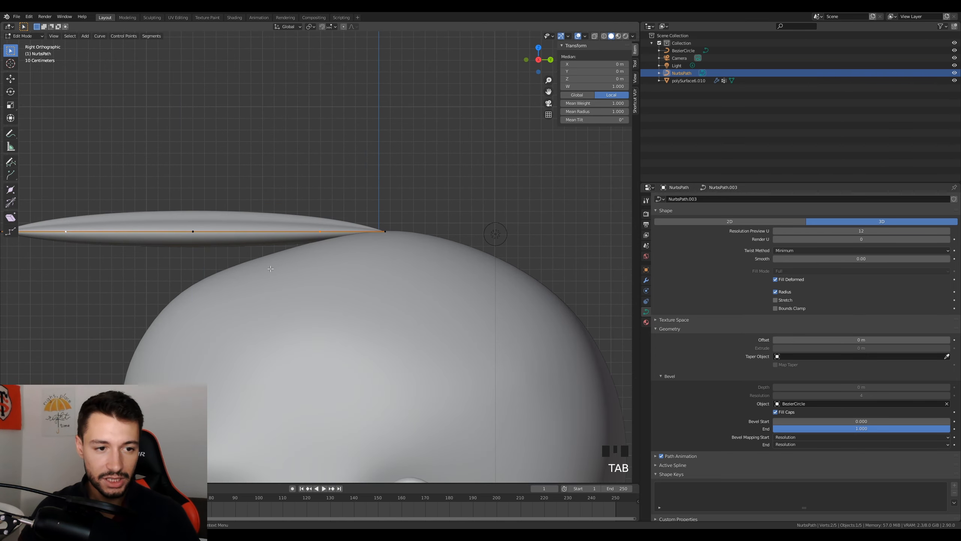
pyautogui.scroll(-2, 186, 238)
pyautogui.keyDown('shift'); pyautogui.moveTo(187, 239); pyautogui.dragTo(203, 231, button='middle'); pyautogui.keyUp('shift')
pyautogui.click(204, 229)
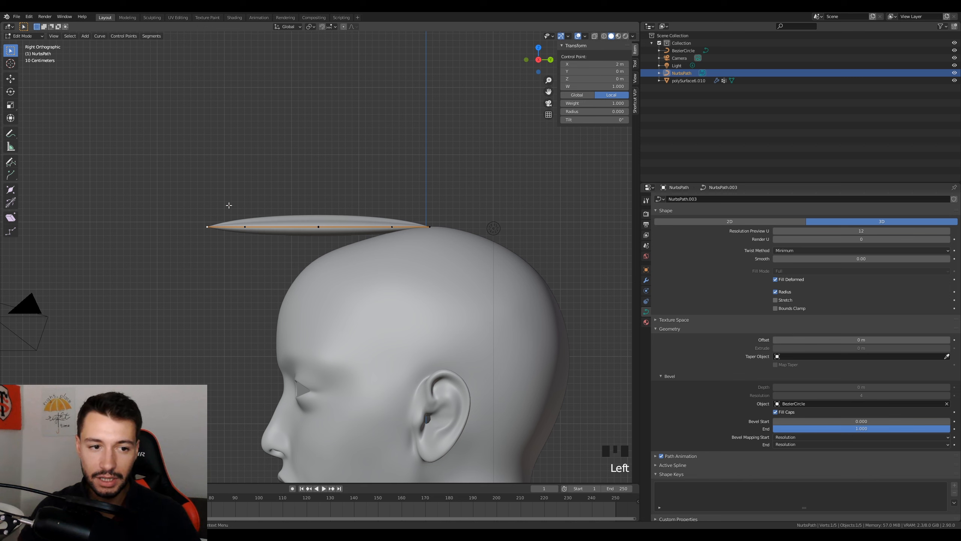
pyautogui.press('g')
pyautogui.press('z')
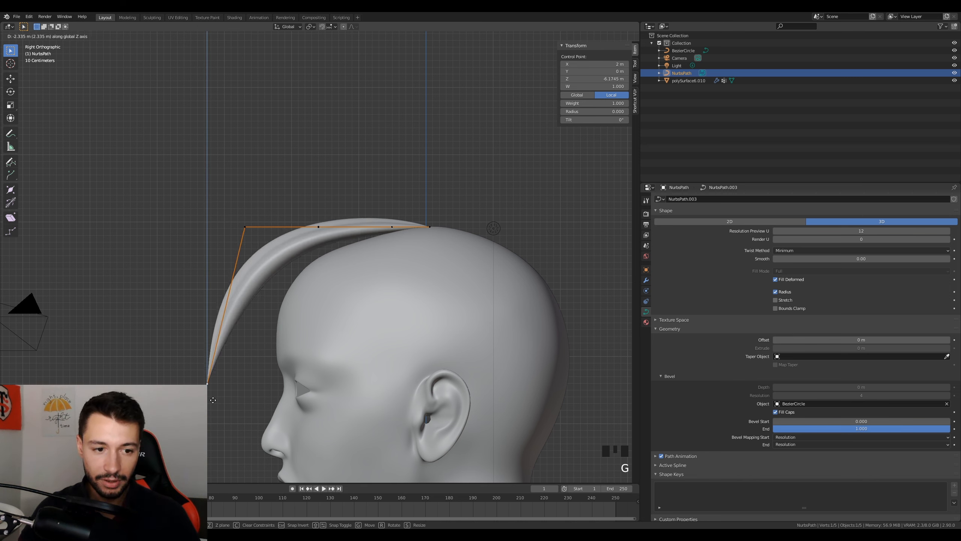
pyautogui.click(226, 345)
pyautogui.click(245, 227)
pyautogui.press('g')
pyautogui.press('z')
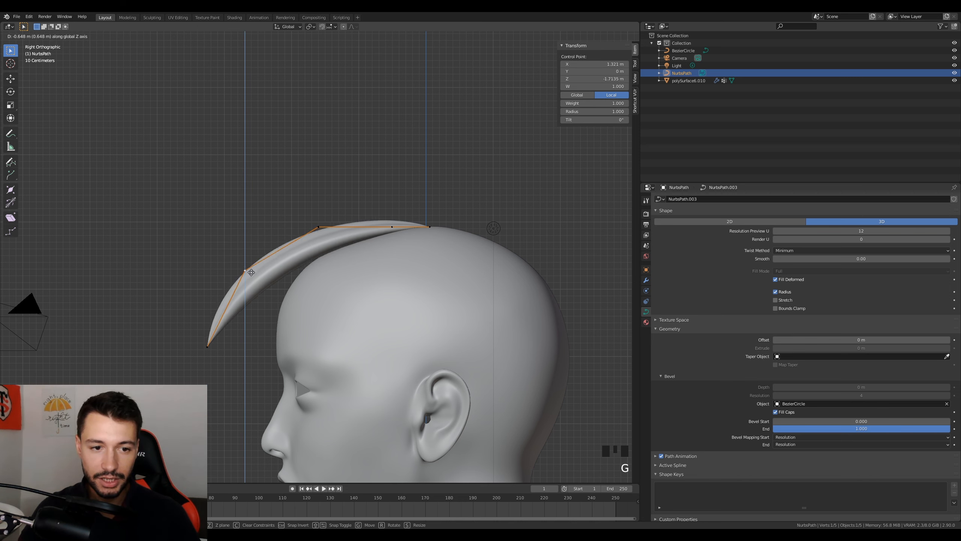
pyautogui.click(224, 334)
# Shift the front tip point slightly down and toward the face, and raise the middle control point a little.
pyautogui.click(209, 347)
pyautogui.press('g')
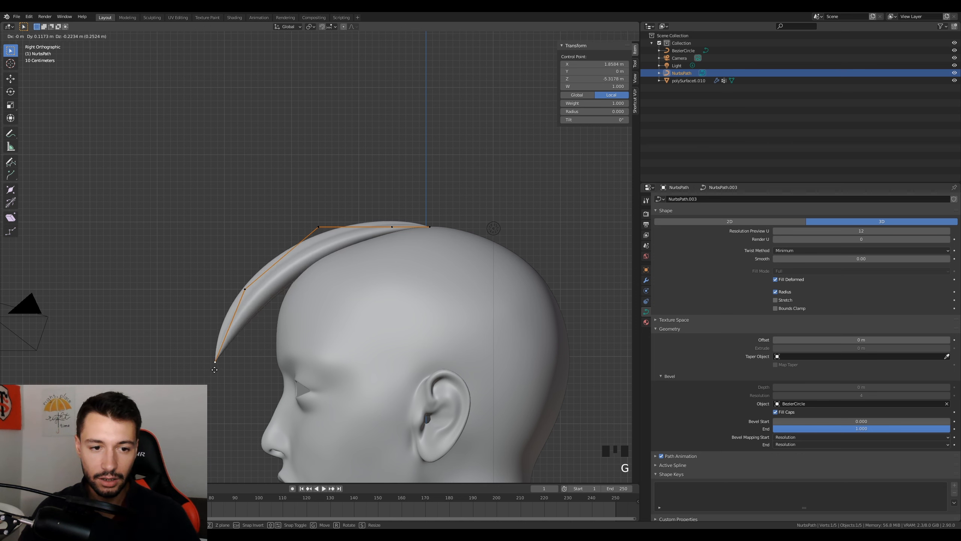
pyautogui.click(216, 363)
pyautogui.click(319, 227)
pyautogui.press('g')
pyautogui.click(319, 218)
# Nudge the control point nearest the crown slightly down, and lower the middle control point to flatten the strand's arch.
pyautogui.click(392, 227)
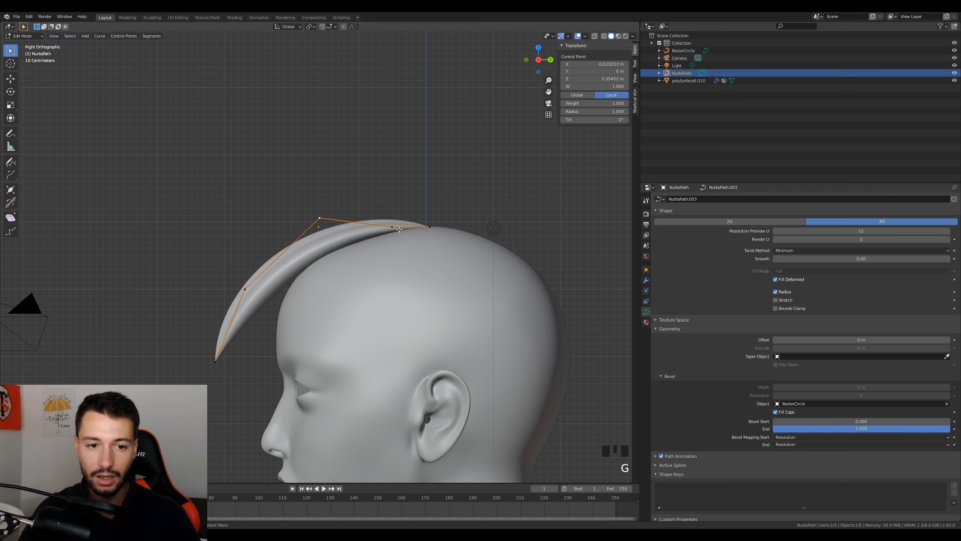
pyautogui.press('g')
pyautogui.click(393, 229)
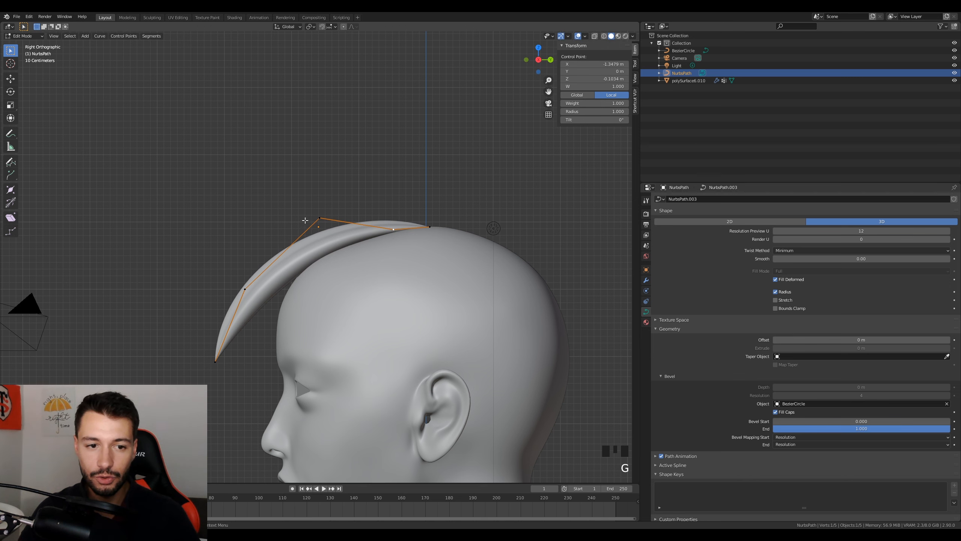
pyautogui.click(320, 218)
pyautogui.press('g')
pyautogui.click(318, 224)
# Move the two front control points down and closer to the forehead, and return to Object Mode.
pyautogui.click(245, 289)
pyautogui.press('g')
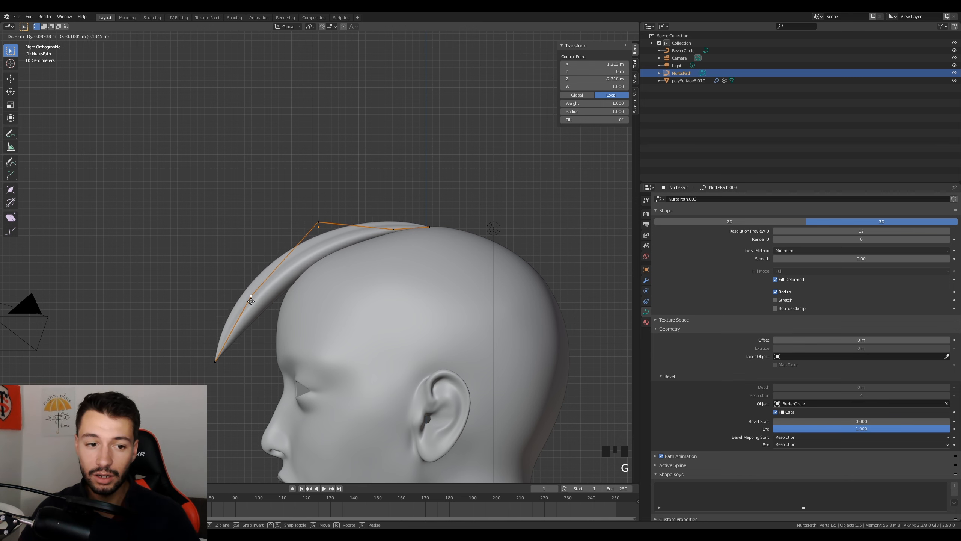
pyautogui.click(255, 299)
pyautogui.press('g')
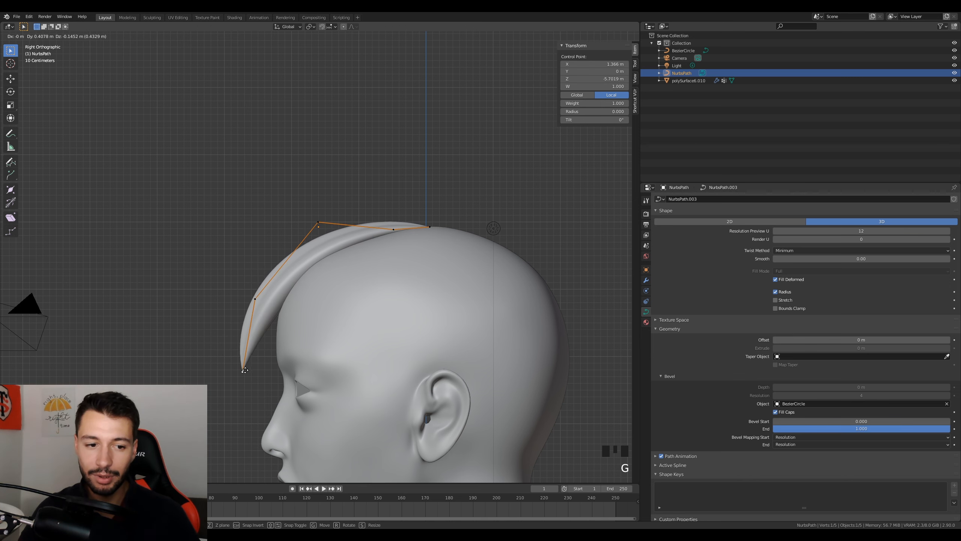
pyautogui.click(244, 373)
pyautogui.scroll(-3, 250, 374)
pyautogui.moveTo(258, 375); pyautogui.dragTo(365, 358, button='middle')
pyautogui.press('Tab')
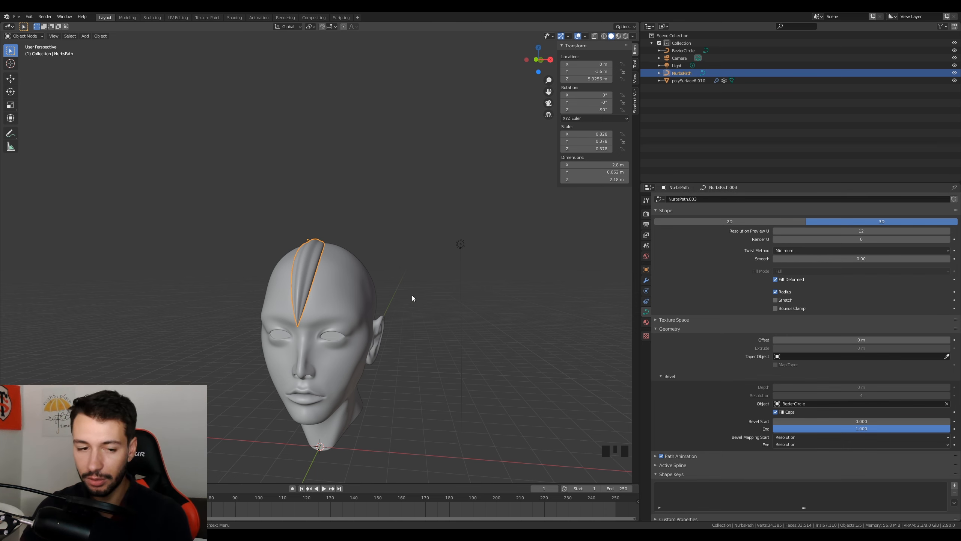
# View the strand and the head from directly above, with the crown and the whole strand in frame.
pyautogui.press('KP_7')
pyautogui.scroll(-1, 329, 301)
pyautogui.scroll(6, 334, 275)
pyautogui.keyDown('shift'); pyautogui.moveTo(352, 266); pyautogui.dragTo(356, 181, button='middle'); pyautogui.keyUp('shift')
pyautogui.scroll(-3, 353, 203)
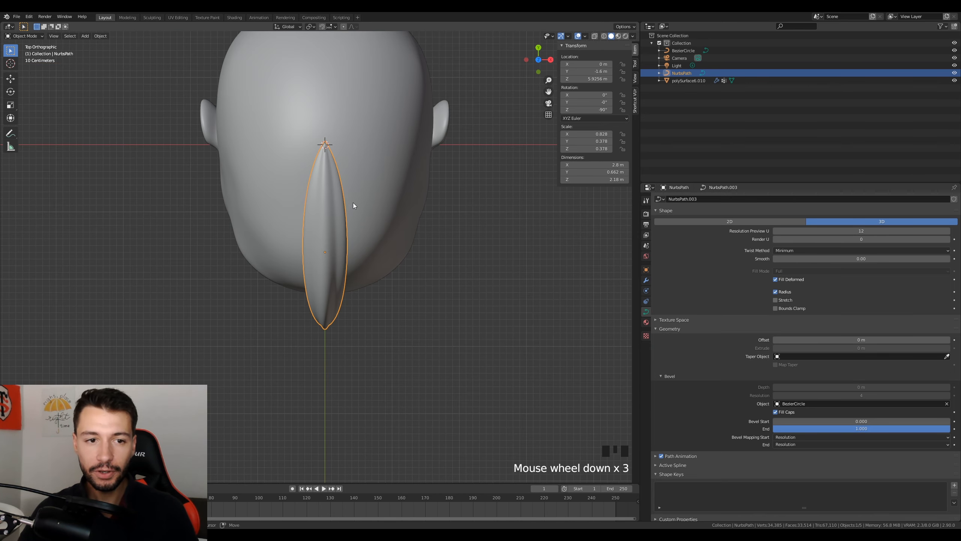
pyautogui.keyDown('shift'); pyautogui.moveTo(330, 263); pyautogui.dragTo(337, 276, button='middle'); pyautogui.keyUp('shift')
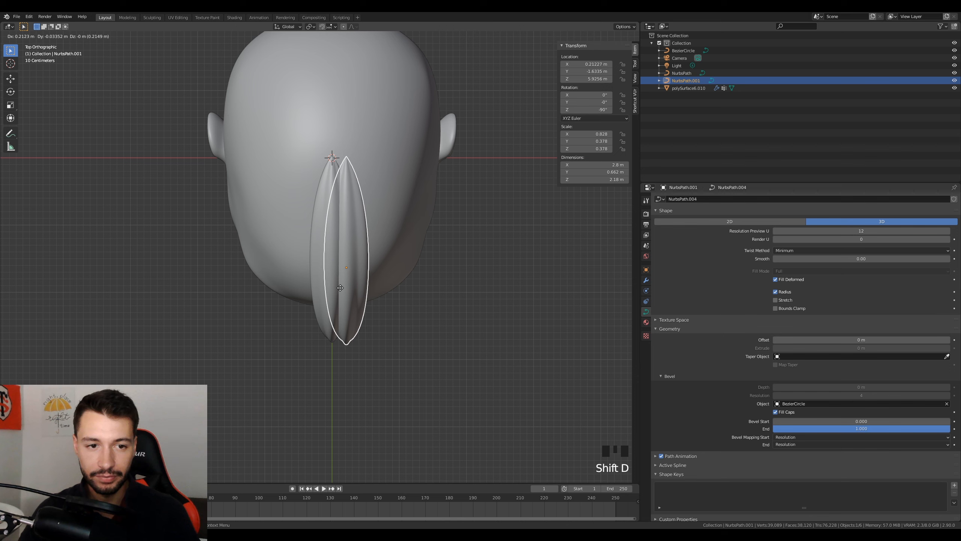
# Try rotating a duplicate of the strand about its own centre, undo it, and try moving the original strand.
pyautogui.rightClick(350, 351)
pyautogui.press('r')
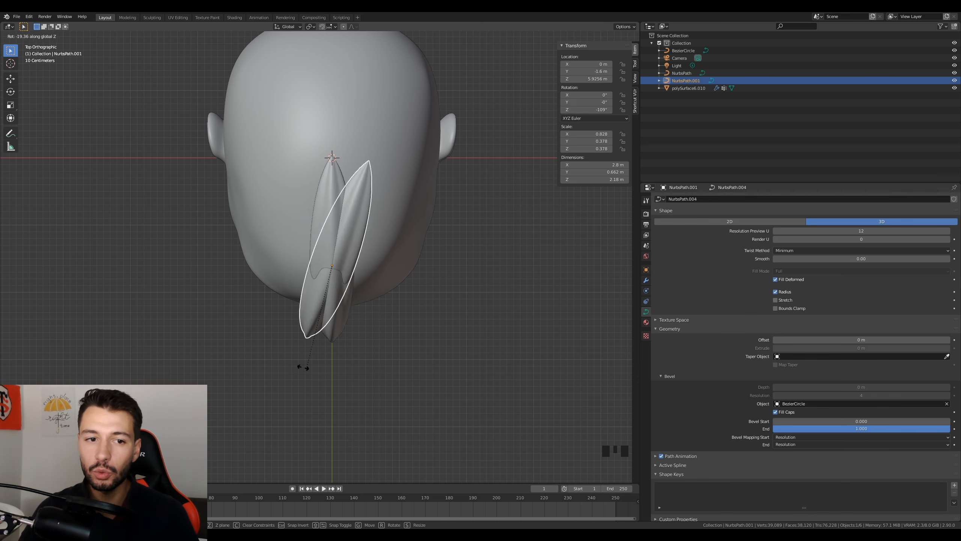
pyautogui.click(320, 365)
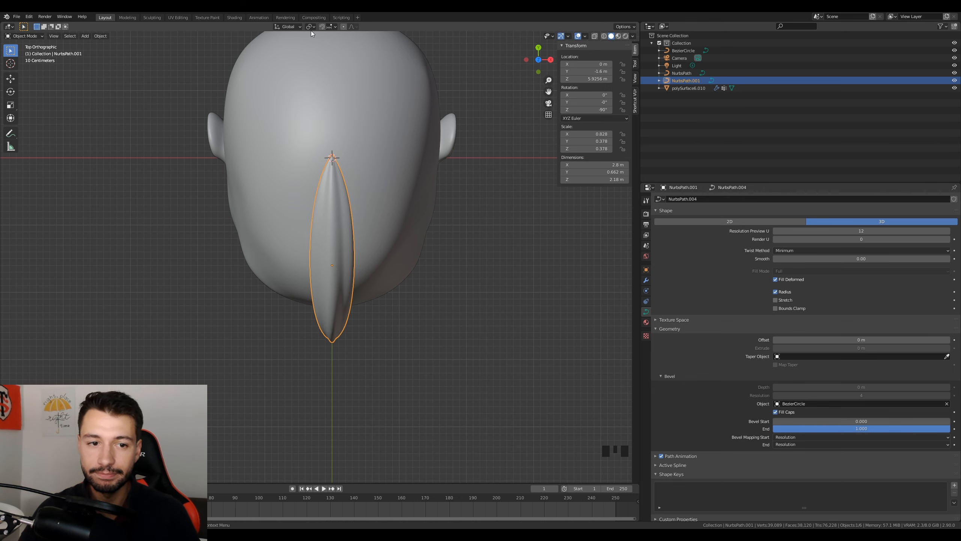
pyautogui.hotkey('ctrl', 'z')
pyautogui.click(329, 275)
pyautogui.click(329, 260)
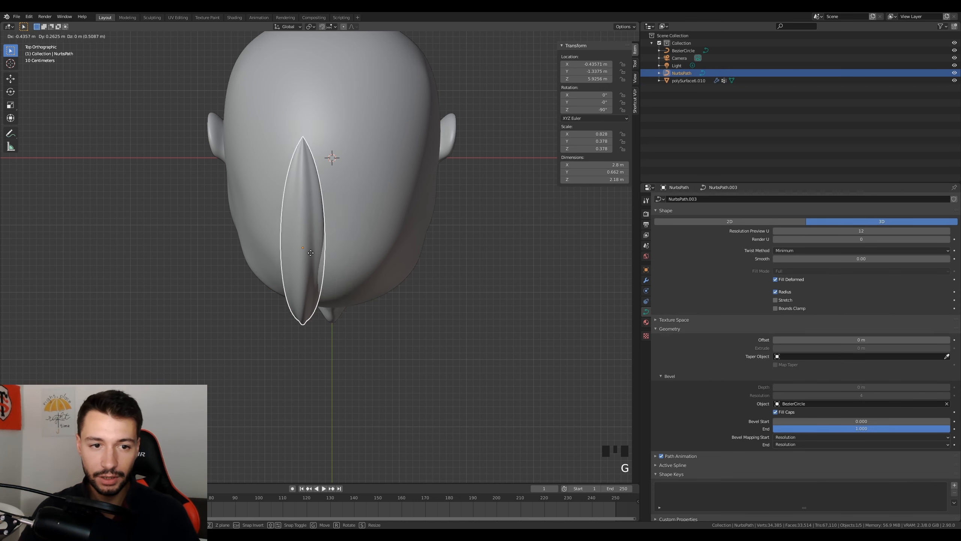
# Set the transform pivot point to 3D Cursor, duplicate the strand in place, and try rotating the copy around the crown.
pyautogui.click(311, 27)
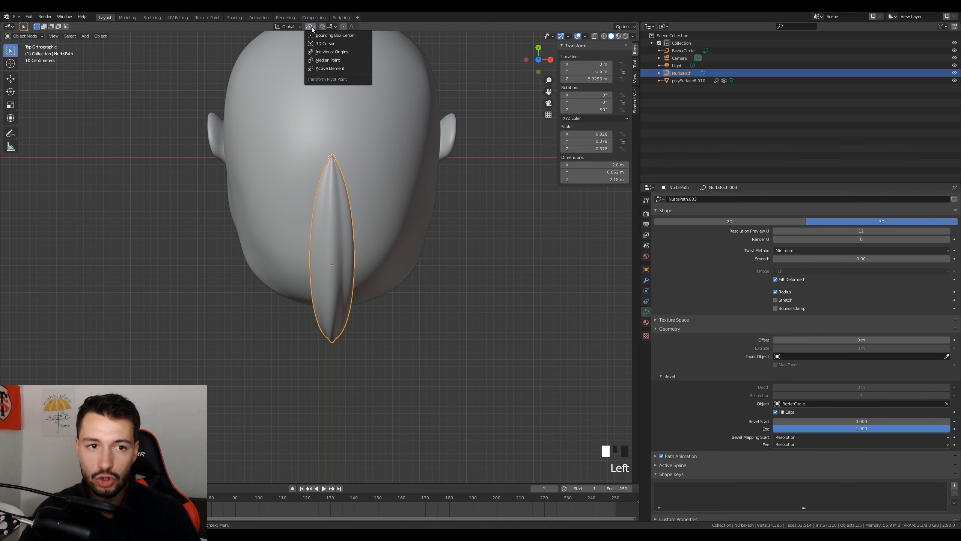
pyautogui.click(324, 44)
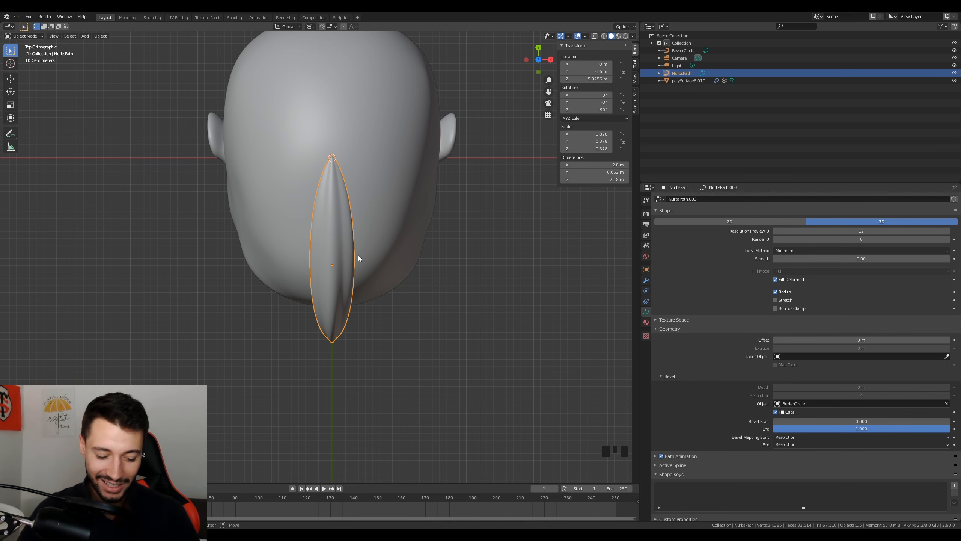
pyautogui.hotkey('shift', 'd')
pyautogui.rightClick(368, 266)
pyautogui.press('r')
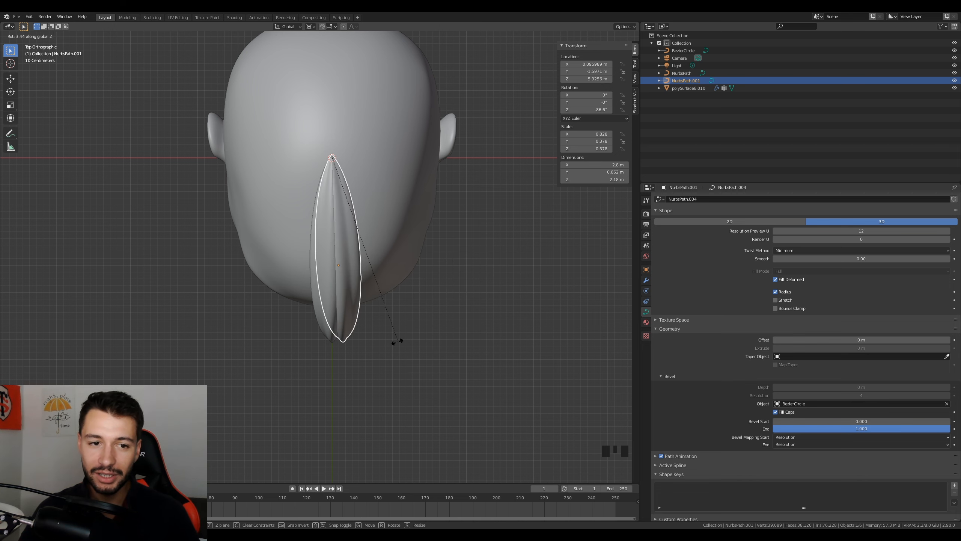
pyautogui.click(425, 299)
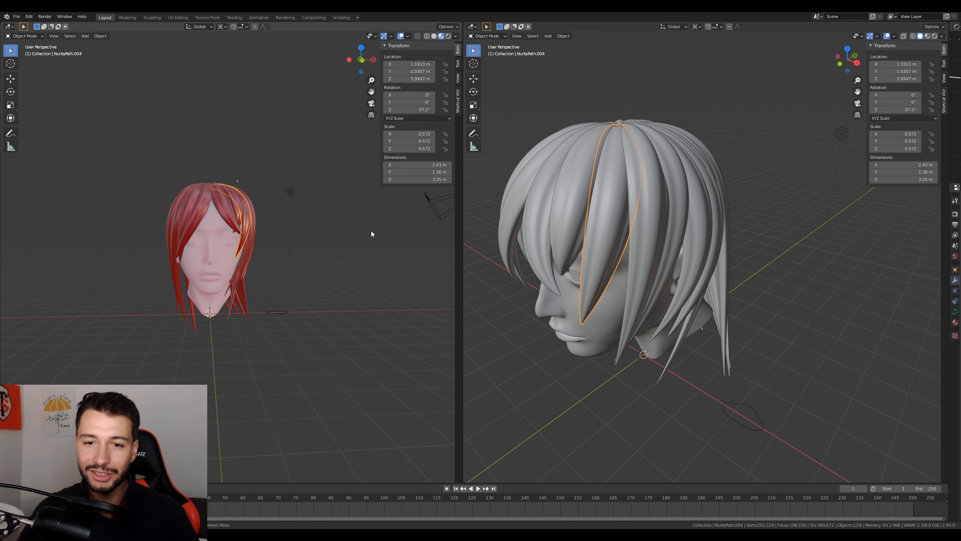
# Examine from above how the strands of the finished hairstyle are arranged around the crown.
pyautogui.moveTo(640, 201); pyautogui.dragTo(663, 240, button='middle')
pyautogui.press('KP_7')
pyautogui.scroll(2, 664, 240)
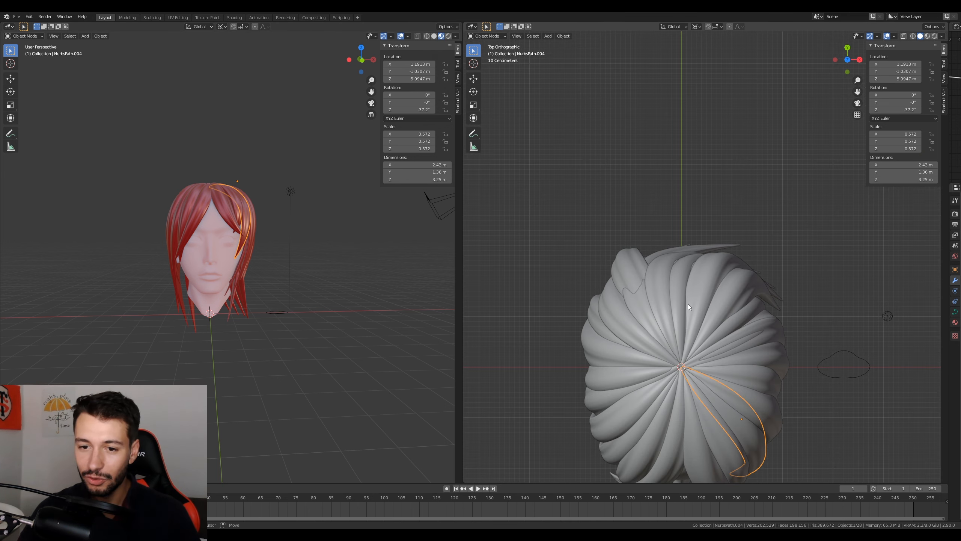
pyautogui.keyDown('shift'); pyautogui.moveTo(694, 369); pyautogui.dragTo(696, 180, button='middle'); pyautogui.keyUp('shift')
pyautogui.scroll(2, 696, 180)
pyautogui.click(674, 192)
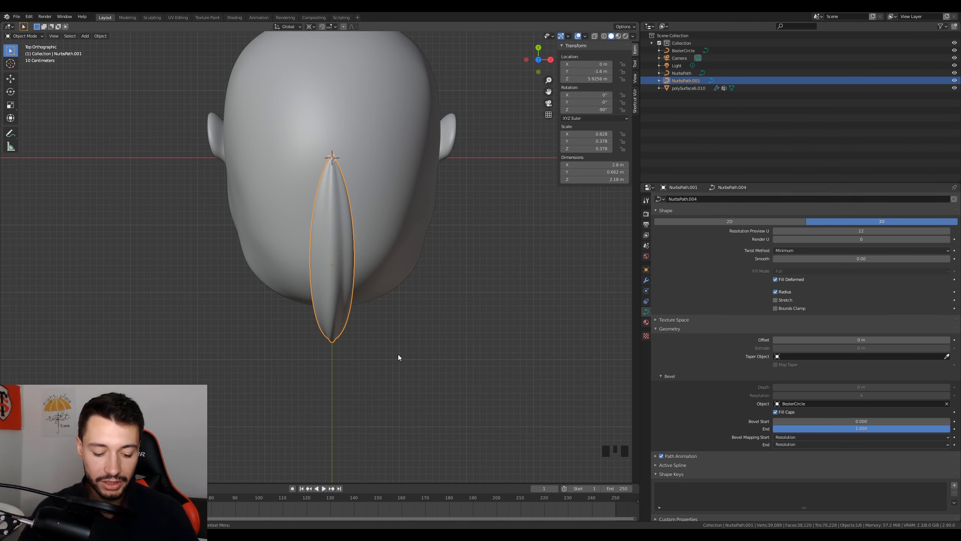
# Rotate the strand copy around the 3D cursor to -78° about Z, and add another copy rotated to -65.4°.
pyautogui.press('r')
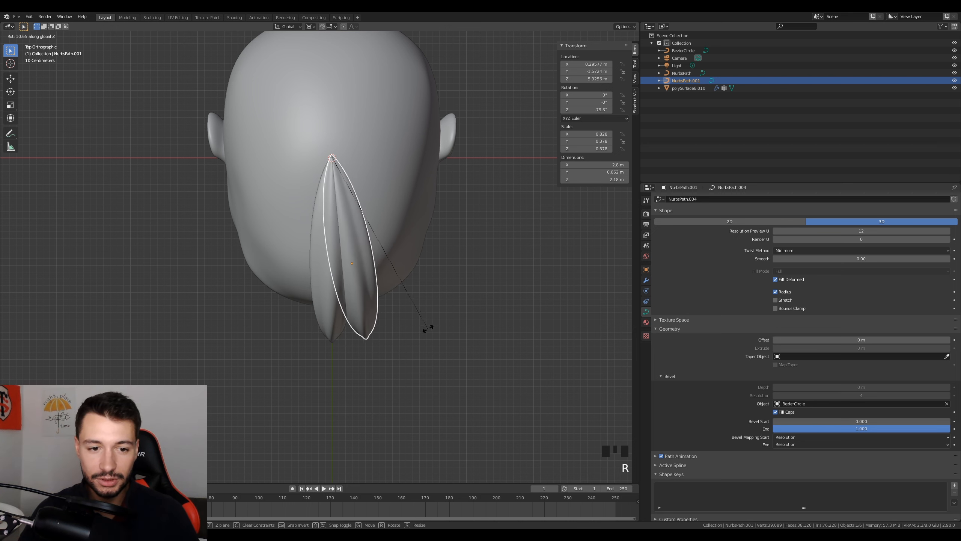
pyautogui.click(434, 330)
pyautogui.hotkey('shift', 'd')
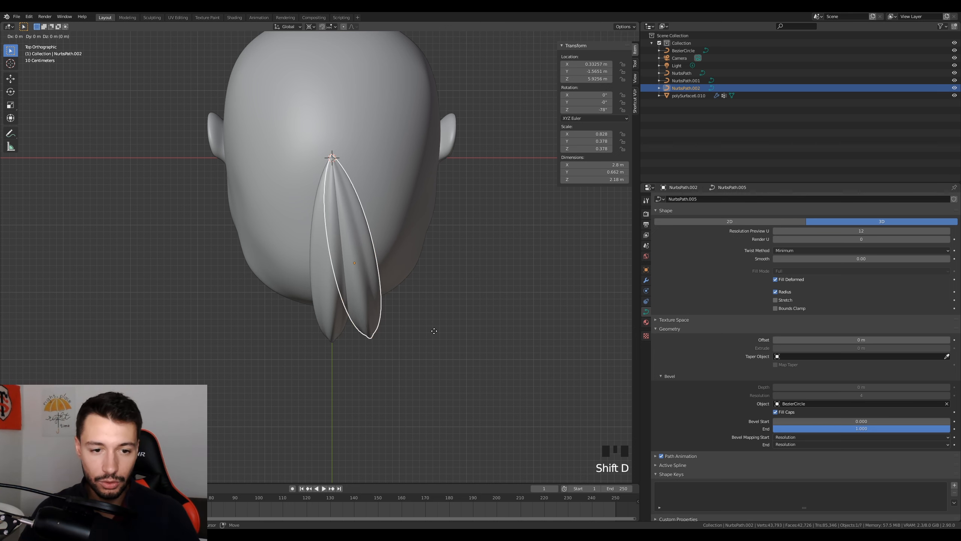
pyautogui.rightClick(441, 335)
pyautogui.press('r')
pyautogui.click(477, 303)
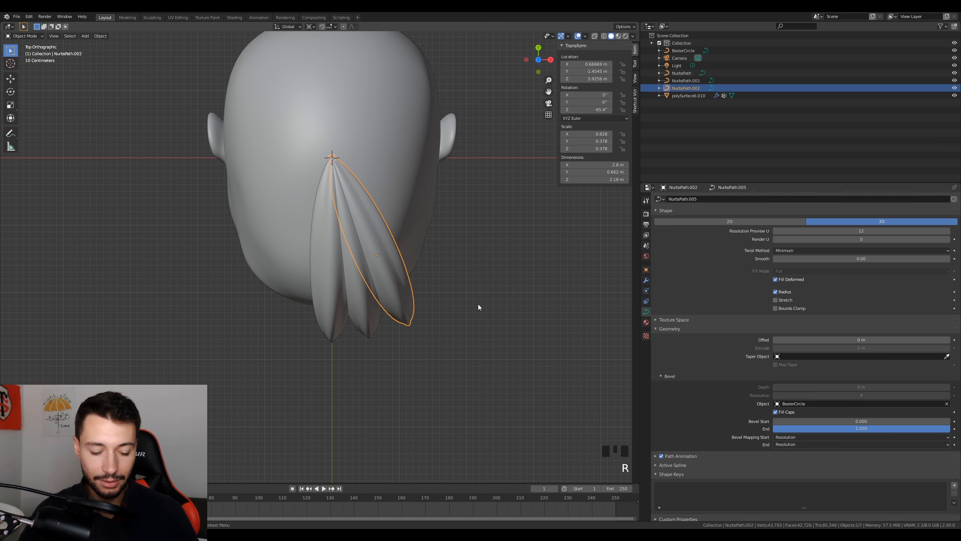
# Add two more strand copies fanned around the crown, rotated to -51.9° and -33.2° about Z.
pyautogui.hotkey('shift', 'd')
pyautogui.rightClick(478, 303)
pyautogui.press('r')
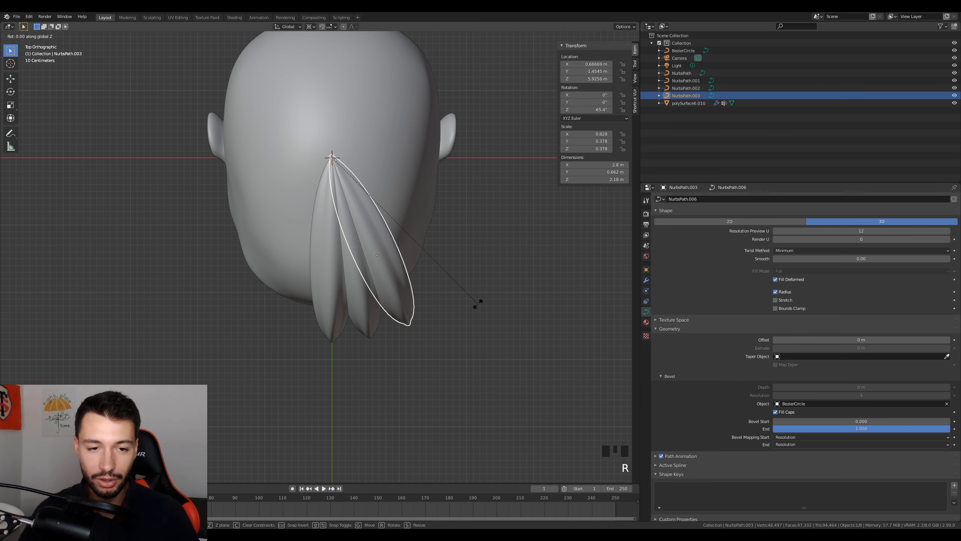
pyautogui.click(503, 272)
pyautogui.hotkey('shift', 'd')
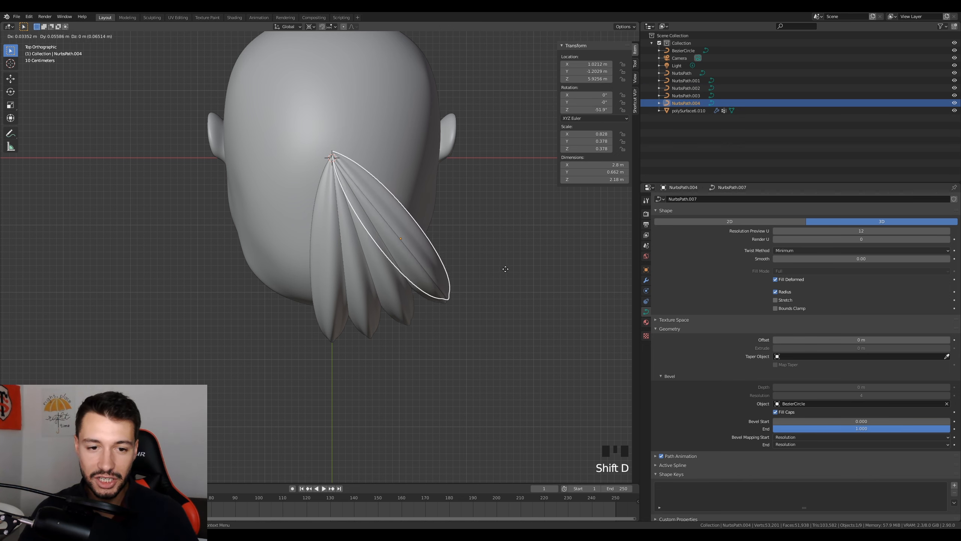
pyautogui.rightClick(507, 277)
pyautogui.press('r')
pyautogui.click(532, 237)
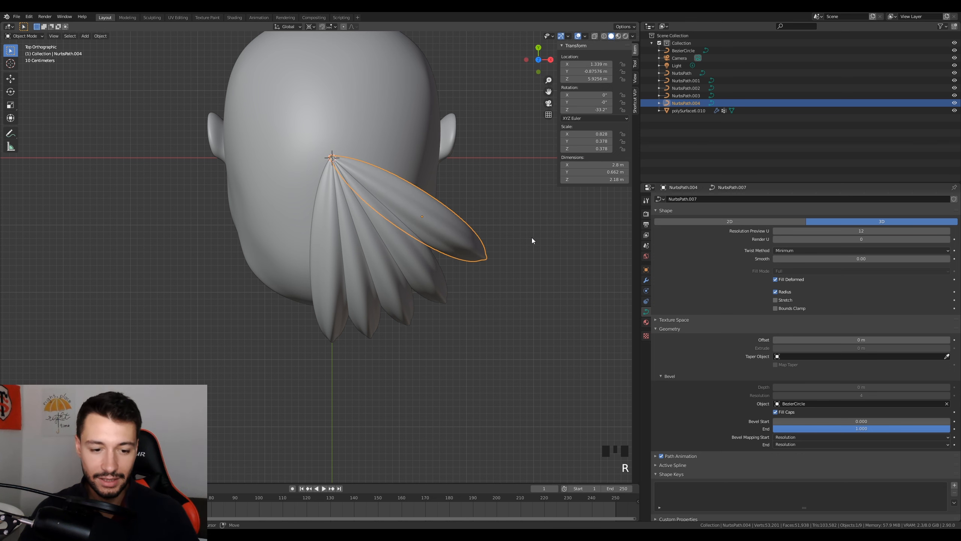
# Duplicate the outermost strand in place and rotate the copy around the crown to -17.8° about Z.
pyautogui.hotkey('shift', 'd')
pyautogui.rightClick(536, 237)
pyautogui.press('r')
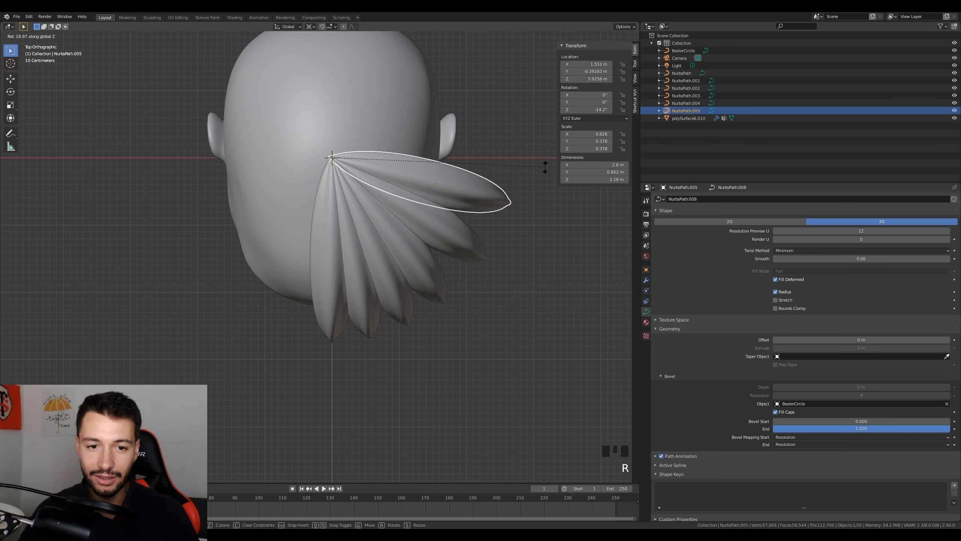
pyautogui.click(541, 189)
pyautogui.hotkey('shift', 'r')
pyautogui.hotkey('ctrl', 'z')
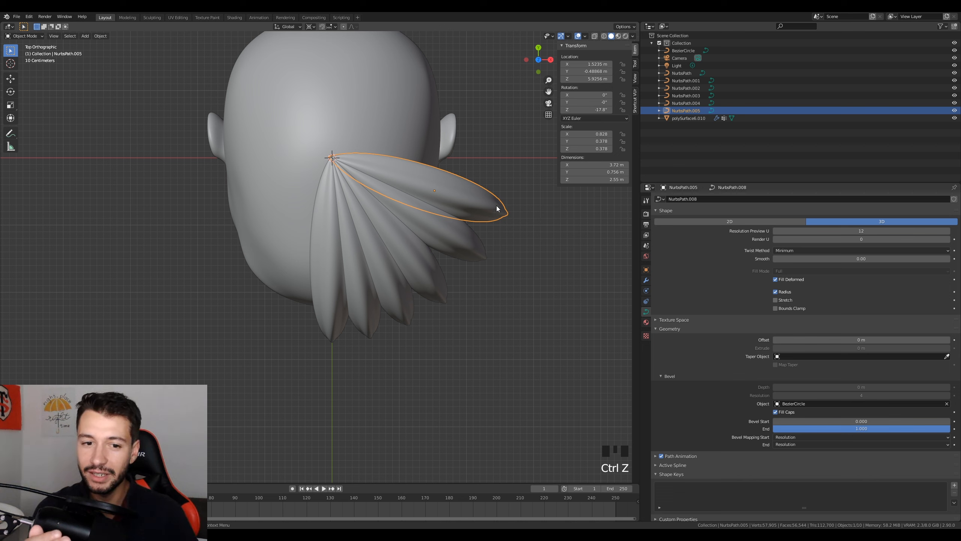
# Duplicate the newest strand and rotate the copy around the crown to about 1.63° about Z, alongside the ear.
pyautogui.hotkey('shift', 'd')
pyautogui.rightClick(527, 212)
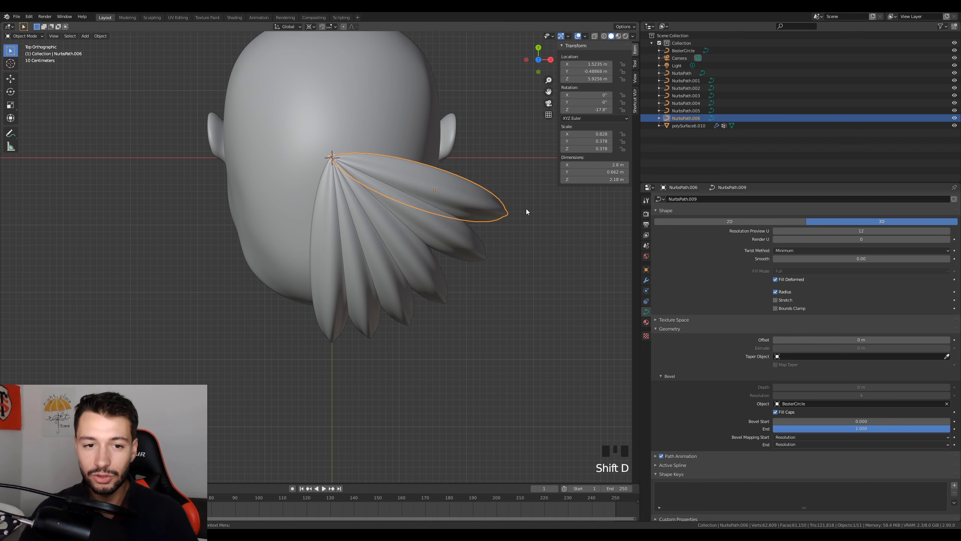
pyautogui.press('r')
pyautogui.click(567, 149)
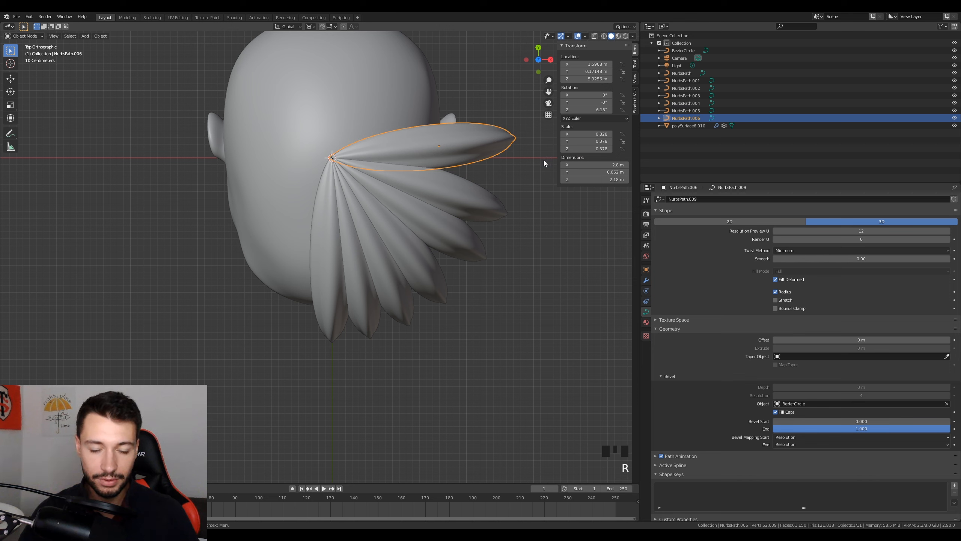
pyautogui.press('r')
pyautogui.click(542, 185)
# Add two strand copies fanned around the crown beside the ear, rotated to 10.4° and 25.6° about Z.
pyautogui.hotkey('shift', 'd')
pyautogui.rightClick(543, 184)
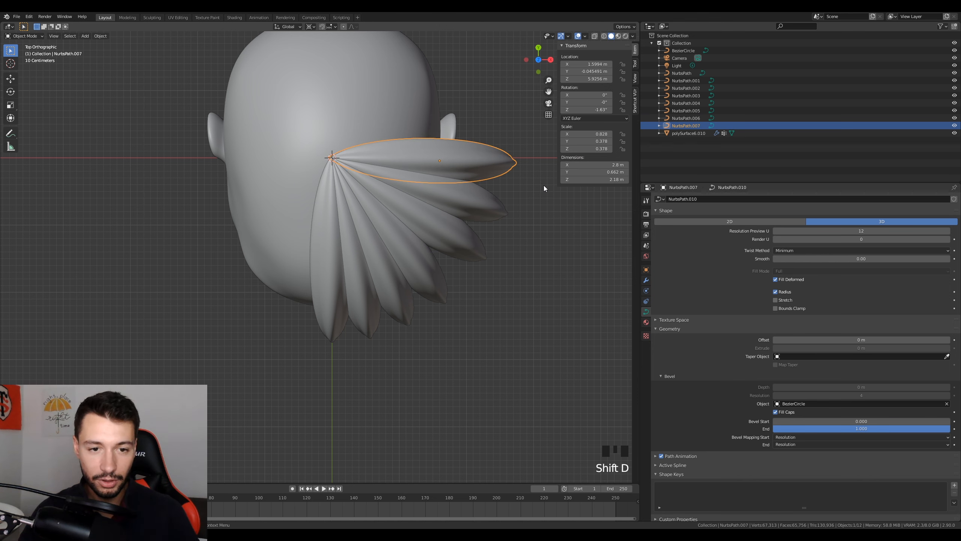
pyautogui.press('r')
pyautogui.click(546, 139)
pyautogui.hotkey('shift', 'd')
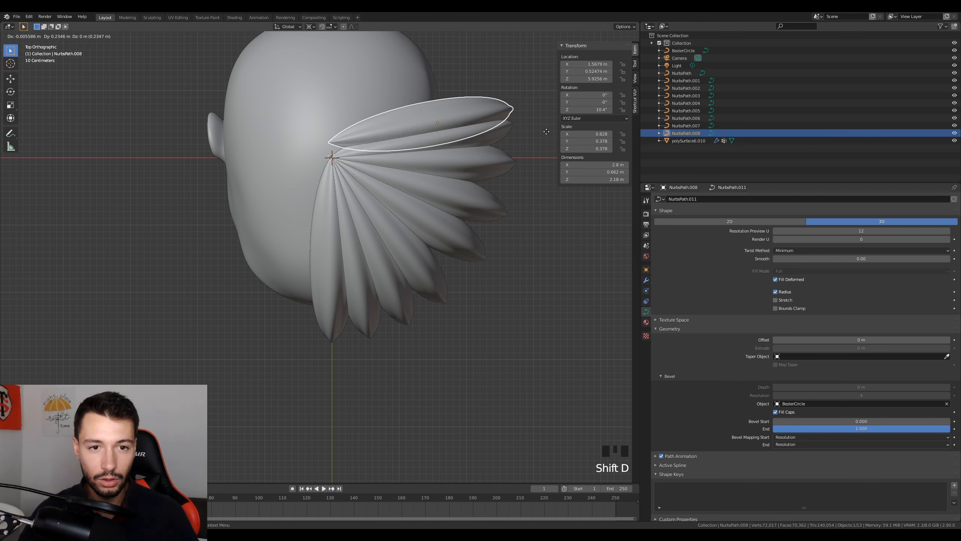
pyautogui.rightClick(546, 132)
pyautogui.press('r')
pyautogui.click(536, 88)
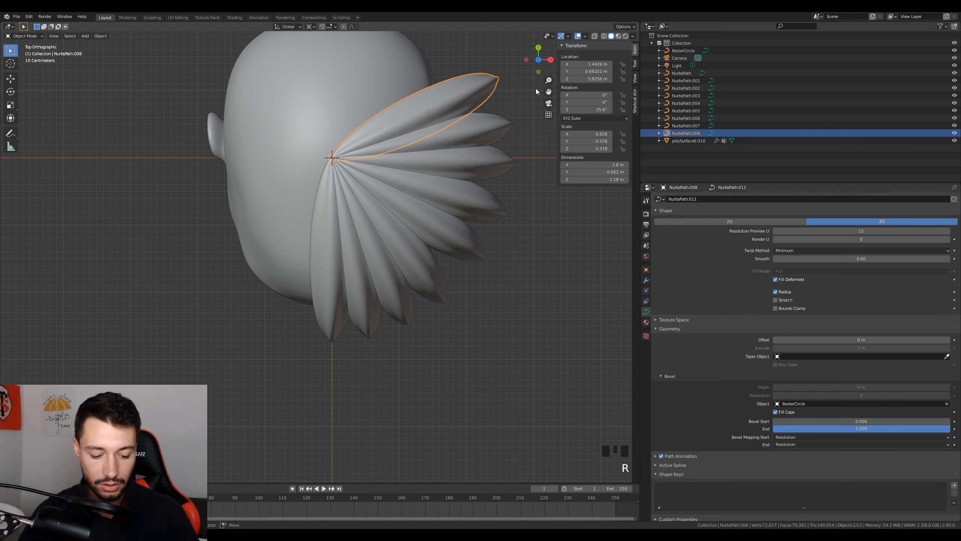
# Duplicate the newest strand twice in place, rotating the copies around the crown to 40.6° and 56.9° about Z.
pyautogui.hotkey('shift', 'd')
pyautogui.rightClick(528, 98)
pyautogui.press('r')
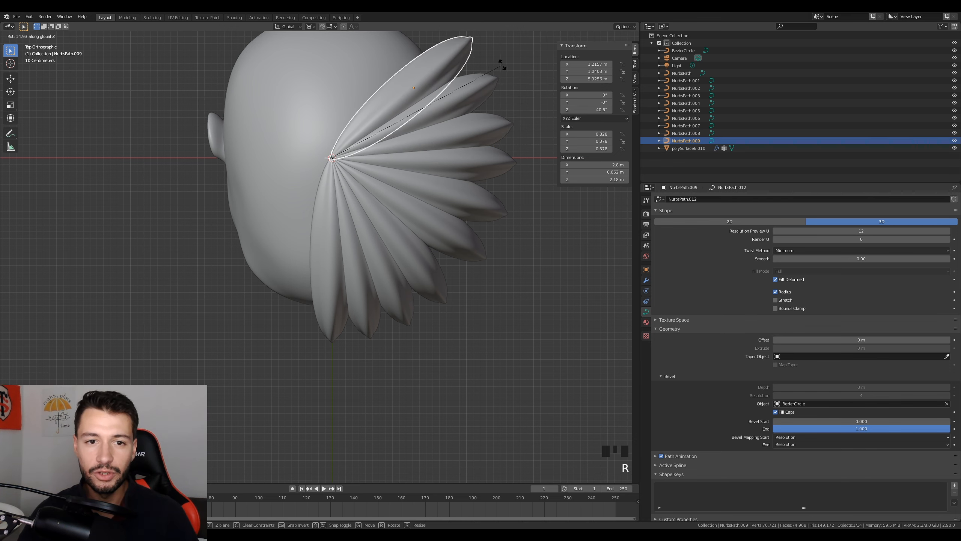
pyautogui.click(501, 64)
pyautogui.keyDown('shift'); pyautogui.moveTo(438, 96); pyautogui.dragTo(435, 175, button='middle'); pyautogui.keyUp('shift')
pyautogui.hotkey('shift', 'd')
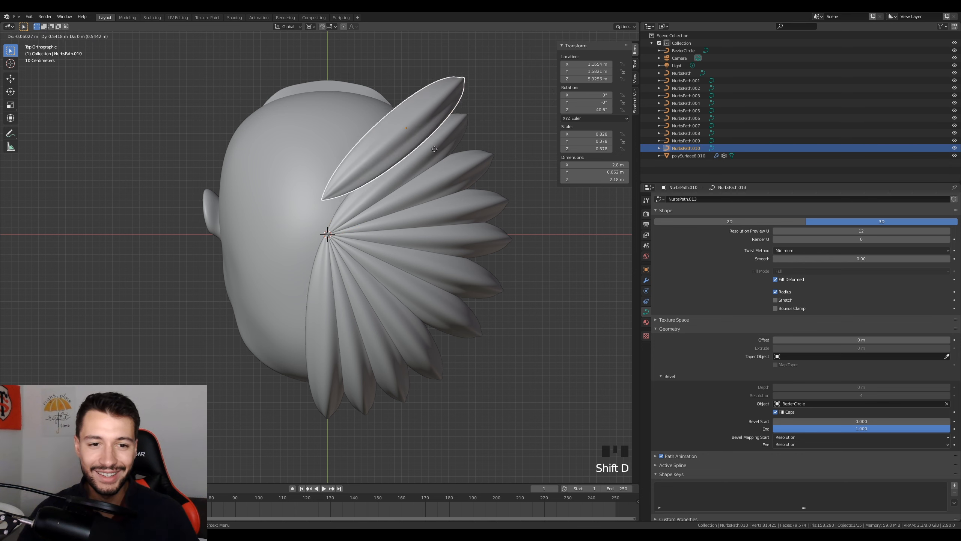
pyautogui.rightClick(458, 166)
pyautogui.press('r')
pyautogui.click(458, 122)
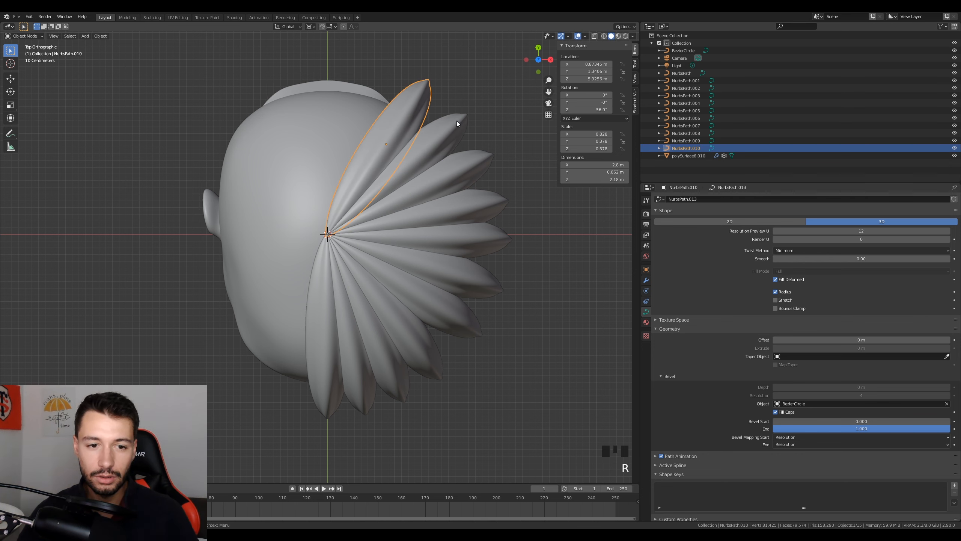
# Add two further strand copies towards the back of the head, rotated to 70.9° and 84.6° about Z.
pyautogui.hotkey('shift', 'd')
pyautogui.rightClick(446, 158)
pyautogui.press('r')
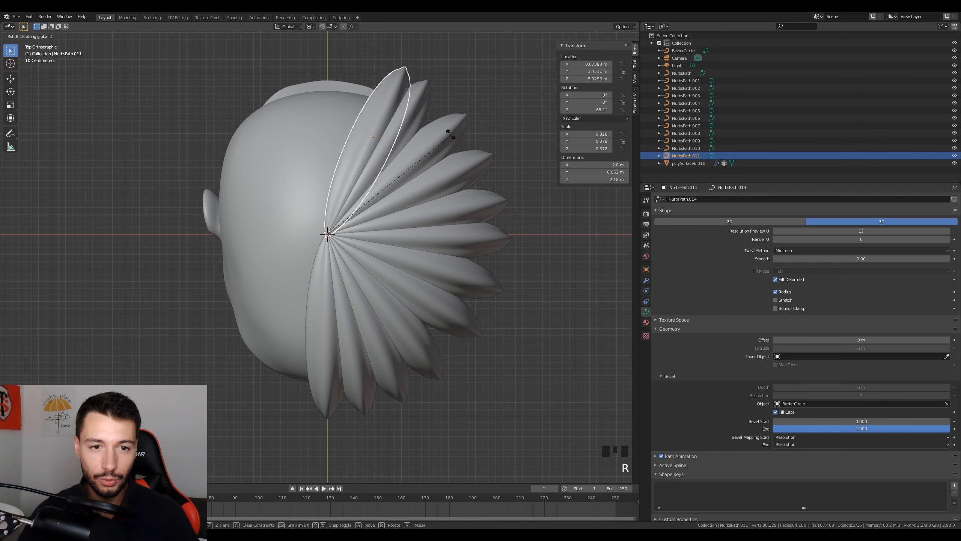
pyautogui.click(405, 163)
pyautogui.hotkey('shift', 'd')
pyautogui.rightClick(420, 132)
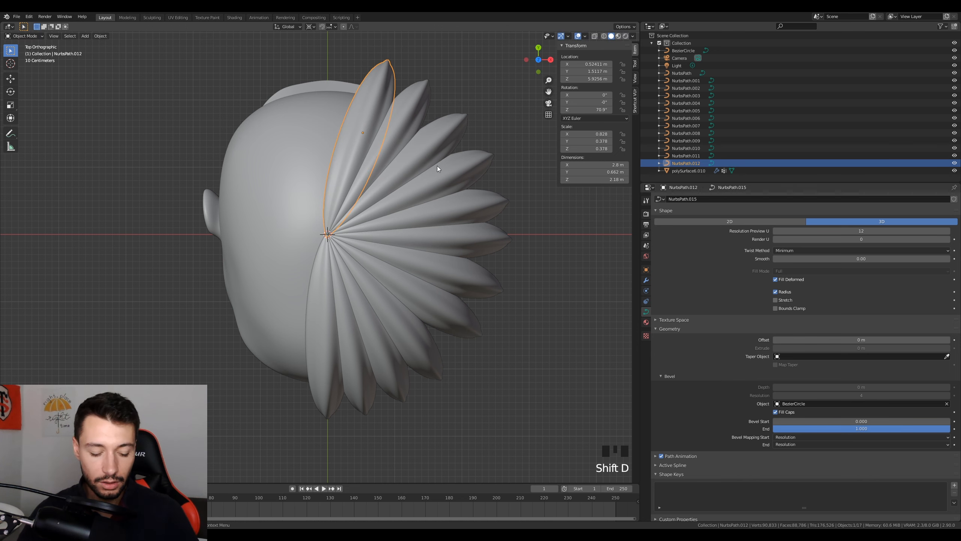
pyautogui.press('r')
pyautogui.click(429, 148)
# Continue the fan across the back of the head with two strand copies rotated to 99.3° and 115° about Z.
pyautogui.hotkey('shift', 'd')
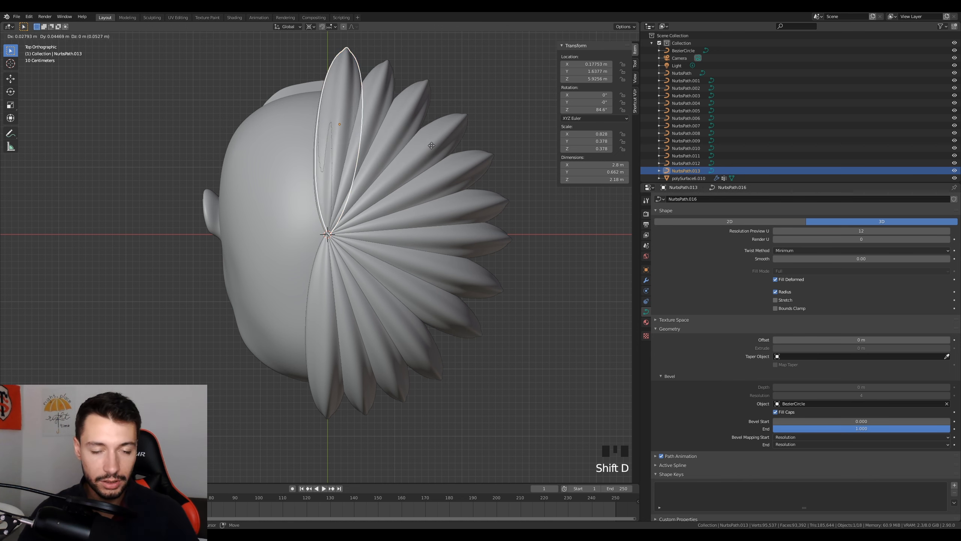
pyautogui.rightClick(424, 154)
pyautogui.press('r')
pyautogui.click(412, 125)
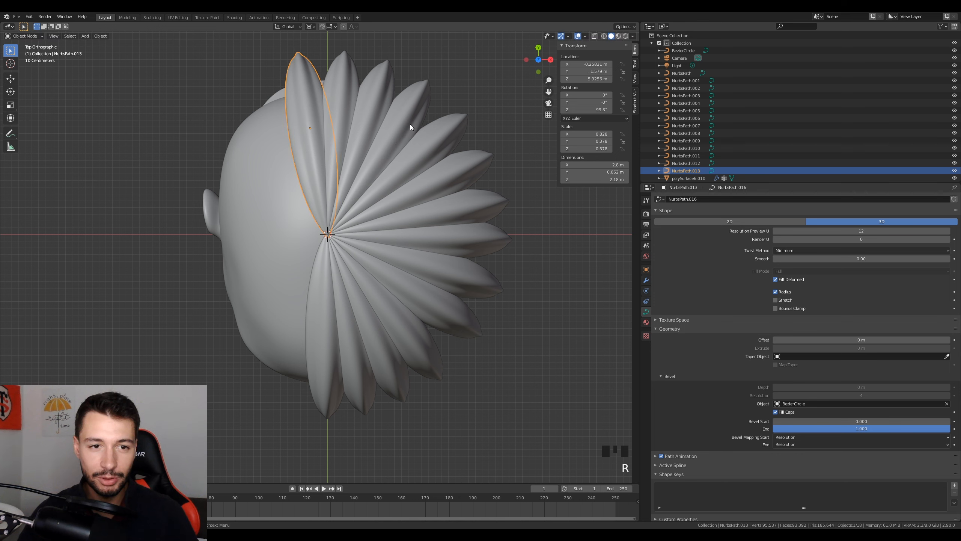
pyautogui.hotkey('shift', 'd')
pyautogui.rightClick(423, 135)
pyautogui.press('r')
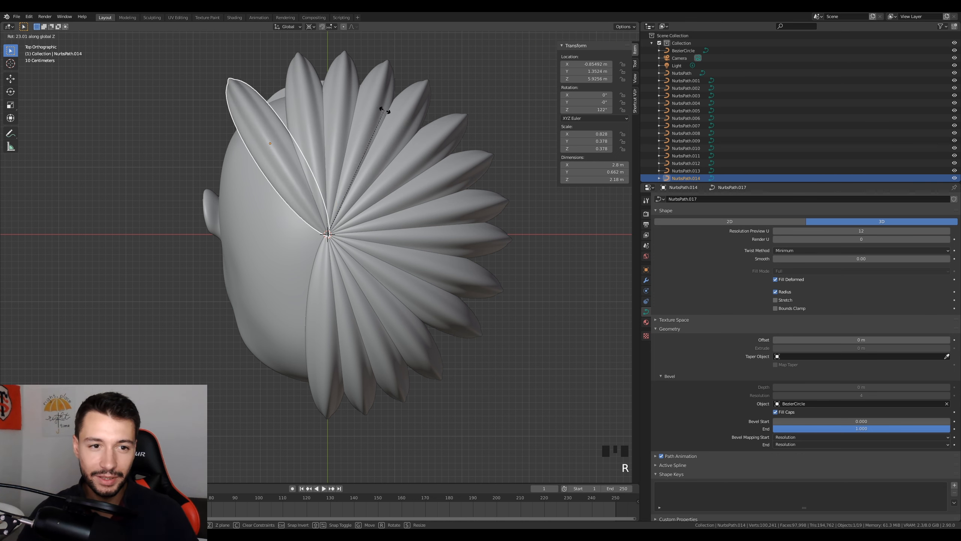
pyautogui.click(404, 122)
# Add a strand copy rotated to 129° about Z and another one beside it, heading towards the uncovered ear.
pyautogui.hotkey('shift', 'd')
pyautogui.rightClick(398, 131)
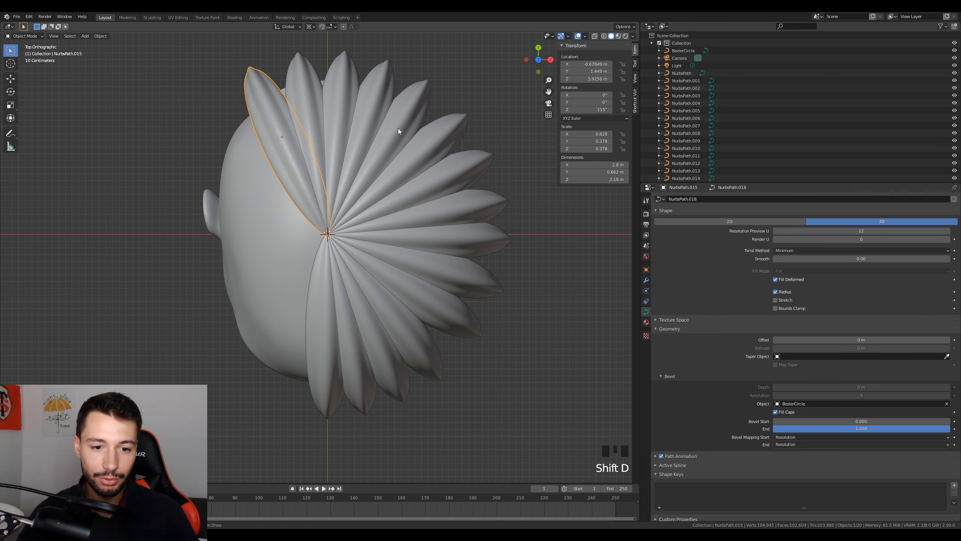
pyautogui.press('r')
pyautogui.click(418, 157)
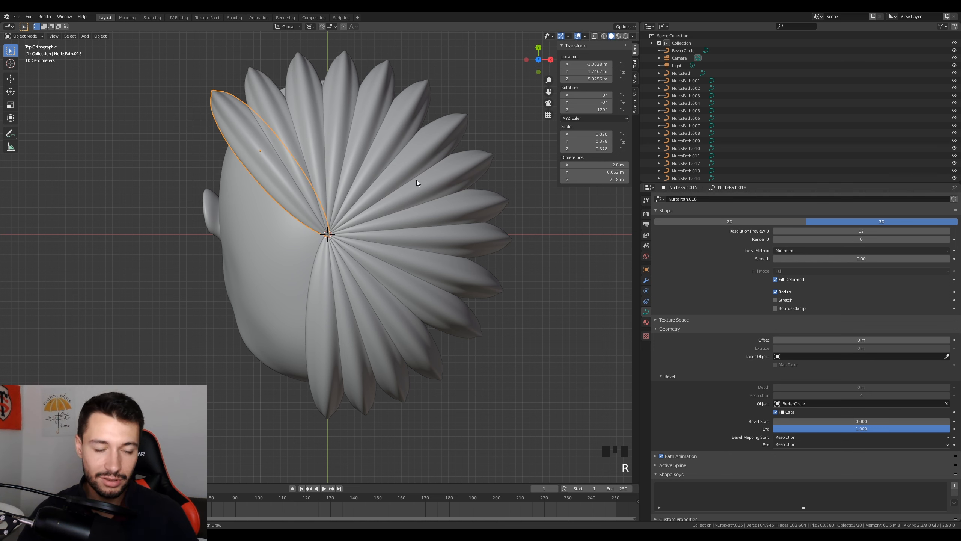
pyautogui.hotkey('shift', 'd')
pyautogui.rightClick(417, 169)
pyautogui.press('r')
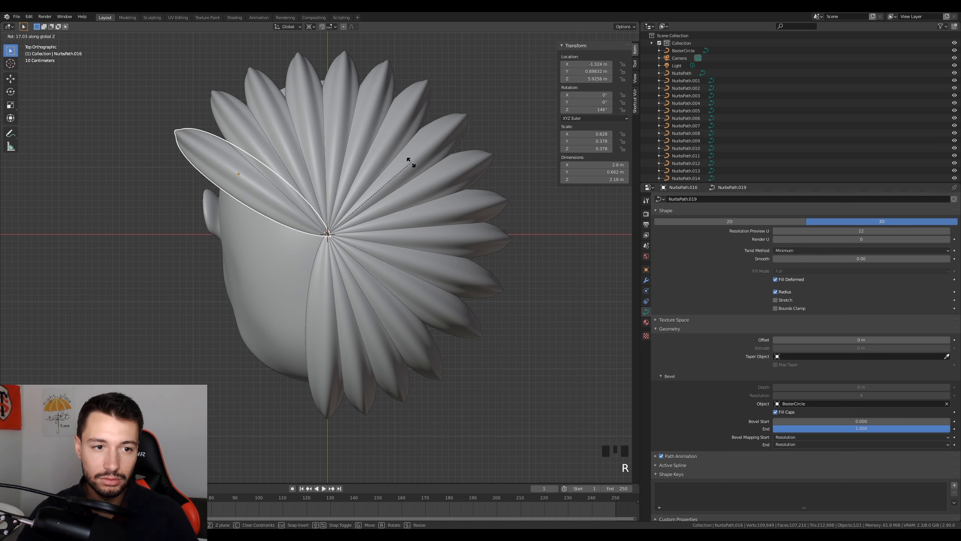
pyautogui.click(414, 178)
# Duplicate the newest strand twice in place, rotating the copies to 159° and 176° about Z to cover the second ear.
pyautogui.hotkey('shift', 'd')
pyautogui.rightClick(416, 164)
pyautogui.press('r')
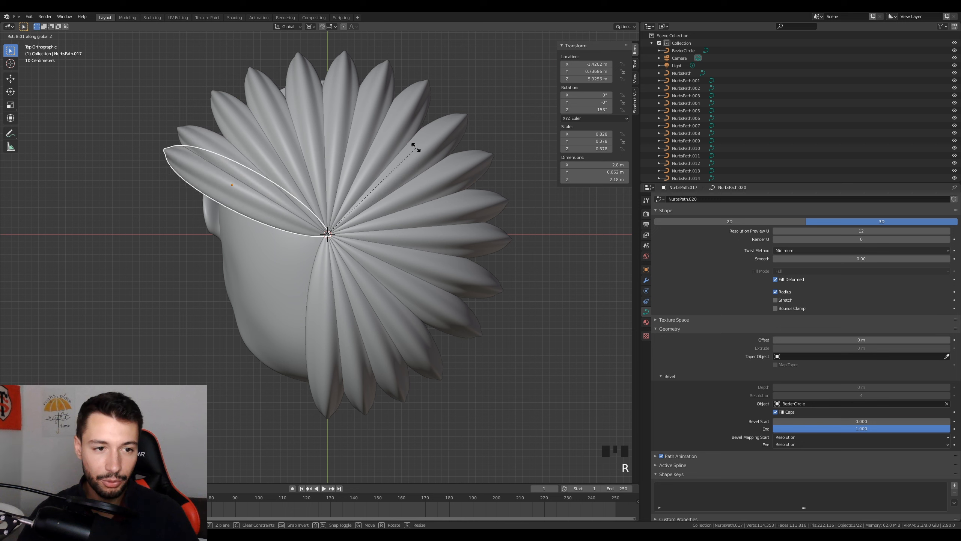
pyautogui.click(410, 134)
pyautogui.hotkey('shift', 'd')
pyautogui.rightClick(402, 187)
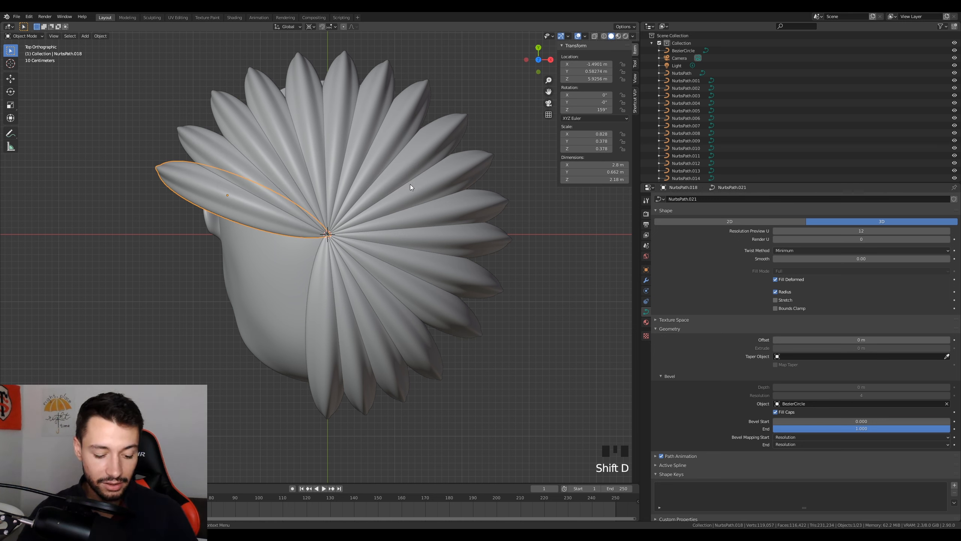
pyautogui.press('r')
pyautogui.click(400, 153)
# Add two strand copies on the uncovered side of the forehead, rotated to 194° and 211° about Z.
pyautogui.hotkey('shift', 'd')
pyautogui.rightClick(399, 205)
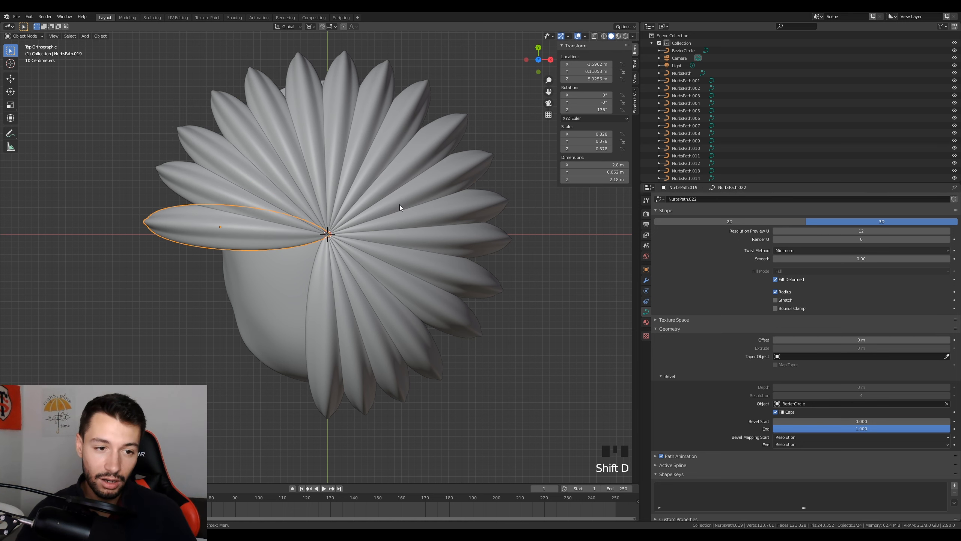
pyautogui.press('r')
pyautogui.click(406, 191)
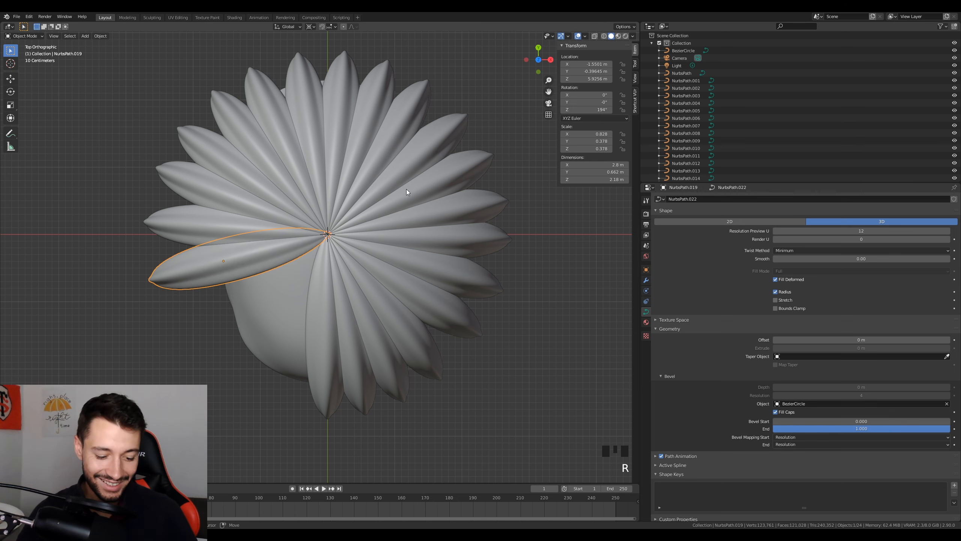
pyautogui.hotkey('shift', 'd')
pyautogui.rightClick(415, 179)
pyautogui.press('r')
pyautogui.click(393, 204)
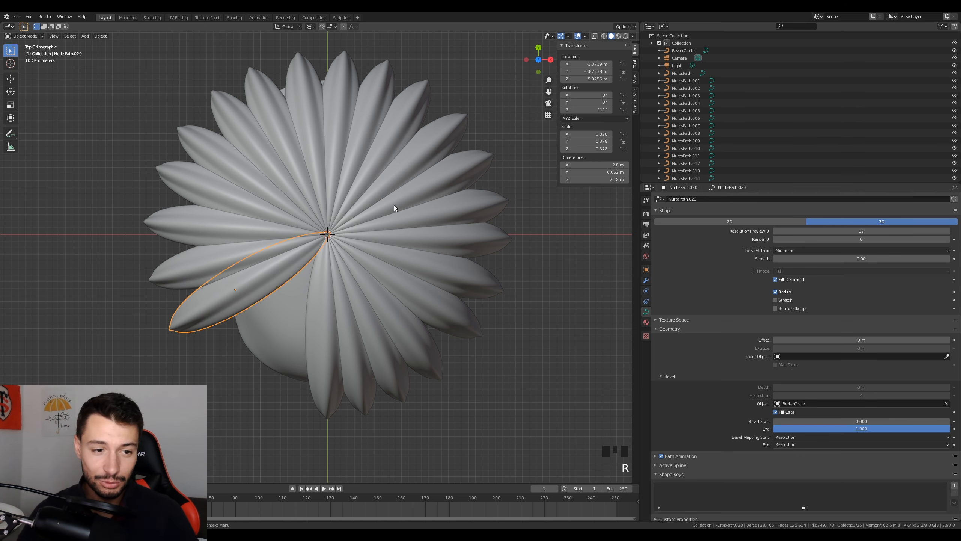
# Close the ring of hair with two last strand copies rotated to 226° and 247° about Z.
pyautogui.hotkey('shift', 'd')
pyautogui.rightClick(395, 222)
pyautogui.press('r')
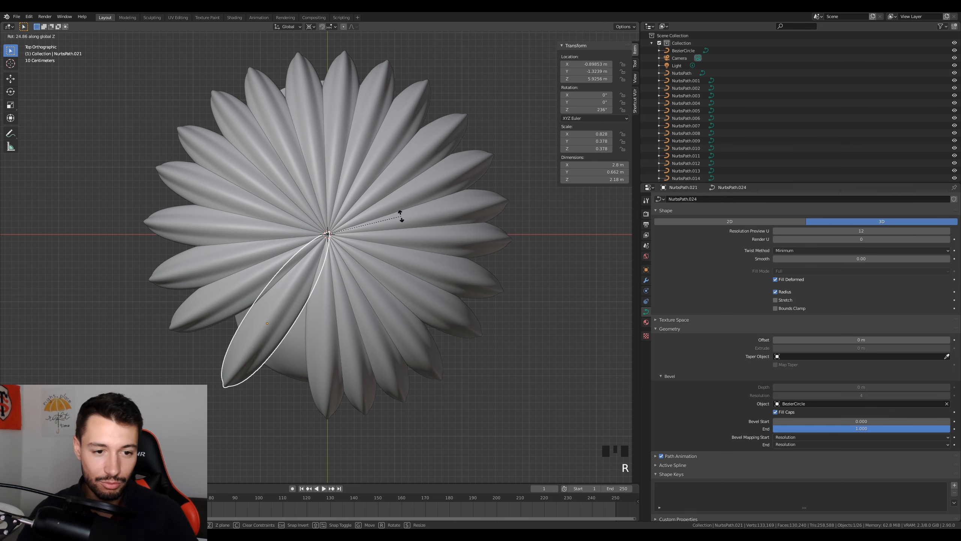
pyautogui.click(403, 229)
pyautogui.hotkey('shift', 'd')
pyautogui.rightClick(407, 212)
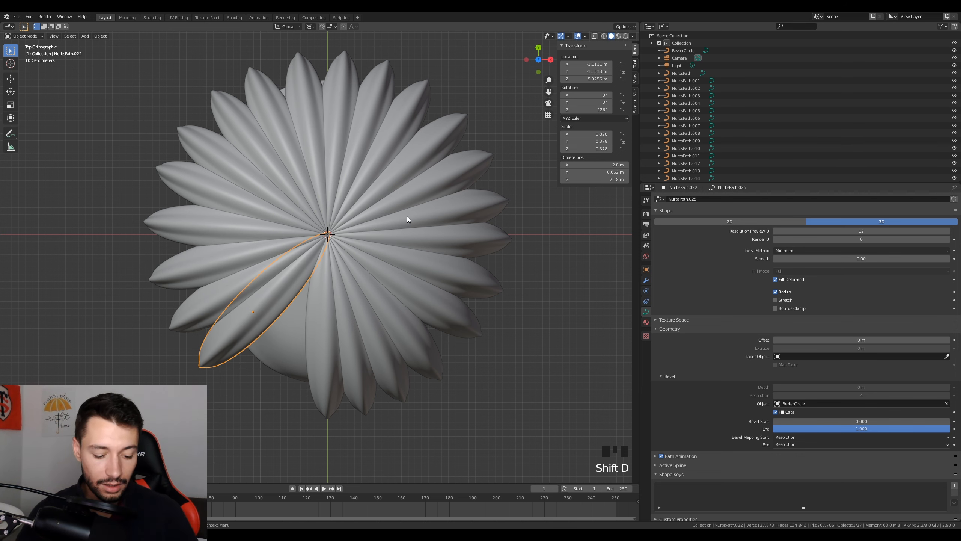
pyautogui.press('r')
pyautogui.click(403, 187)
# Deselect the strand and examine the complete ring of hair from the front of the head.
pyautogui.moveTo(404, 186); pyautogui.dragTo(433, 271, button='middle')
pyautogui.scroll(-3, 434, 267)
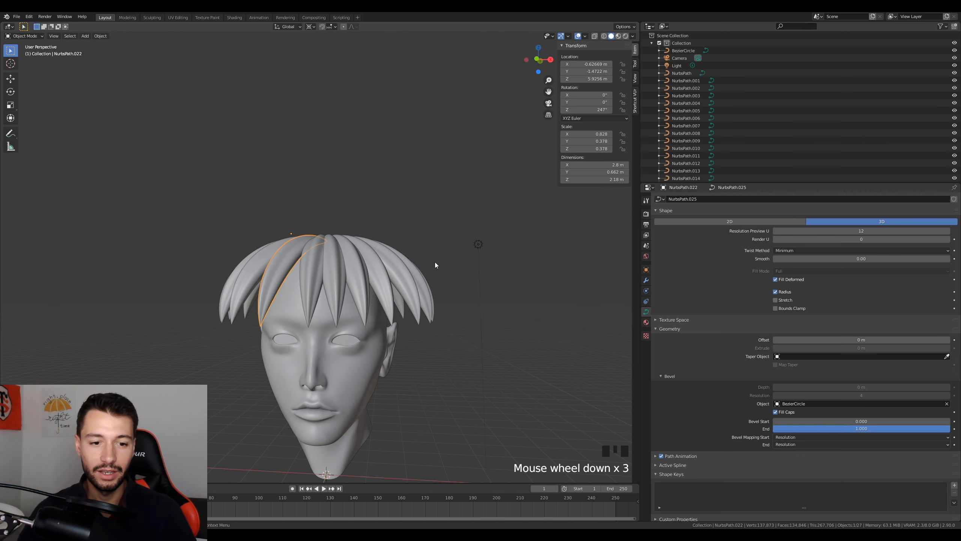
pyautogui.click(406, 390)
pyautogui.moveTo(405, 389); pyautogui.dragTo(351, 254, button='middle')
pyautogui.scroll(-3, 411, 384)
pyautogui.scroll(8, 390, 410)
pyautogui.scroll(2, 332, 333)
pyautogui.scroll(2, 333, 339)
pyautogui.scroll(4, 332, 294)
pyautogui.scroll(4, 357, 272)
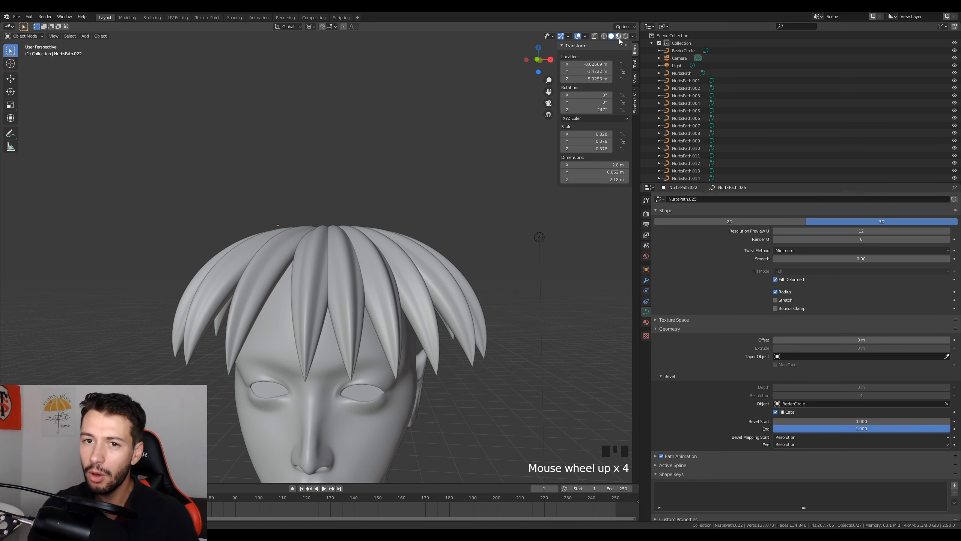
pyautogui.scroll(-3, 414, 290)
pyautogui.scroll(1, 415, 290)
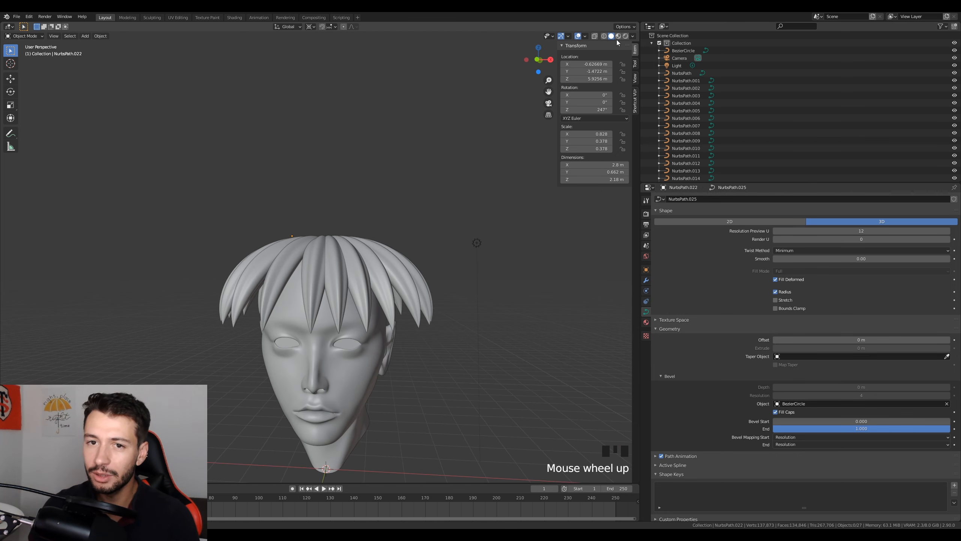
# Show the viewport in material preview and create a new material for the last added strand.
pyautogui.click(619, 37)
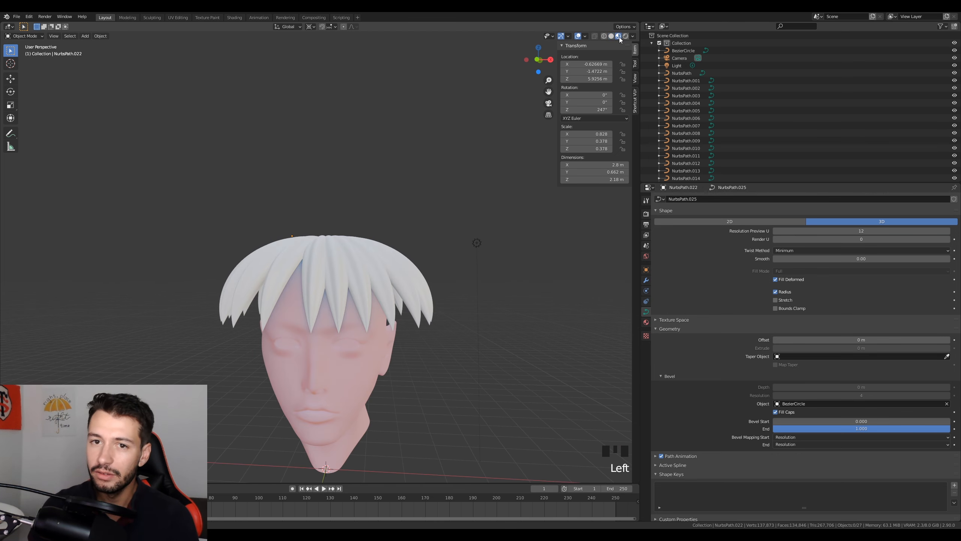
pyautogui.click(646, 322)
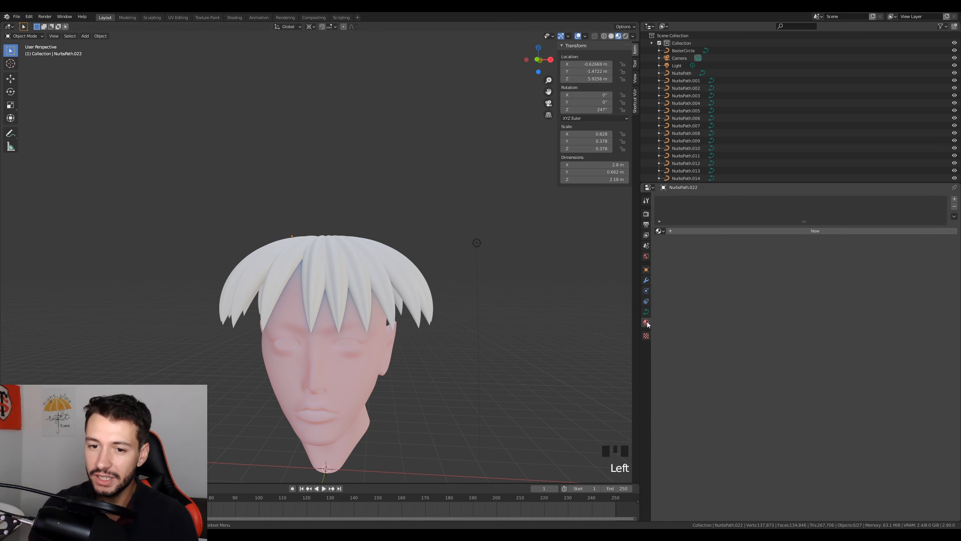
pyautogui.click(754, 235)
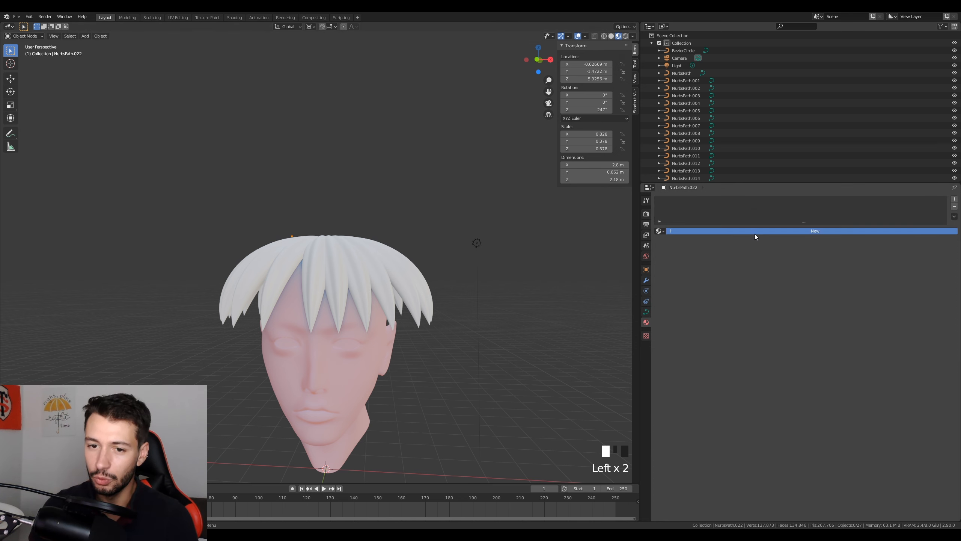
# Select the front strand with the new material and set its metallic to 0.363 and roughness to 0.348.
pyautogui.scroll(-3, 504, 263)
pyautogui.moveTo(503, 263); pyautogui.dragTo(437, 285, button='middle')
pyautogui.scroll(3, 437, 284)
pyautogui.scroll(1, 437, 286)
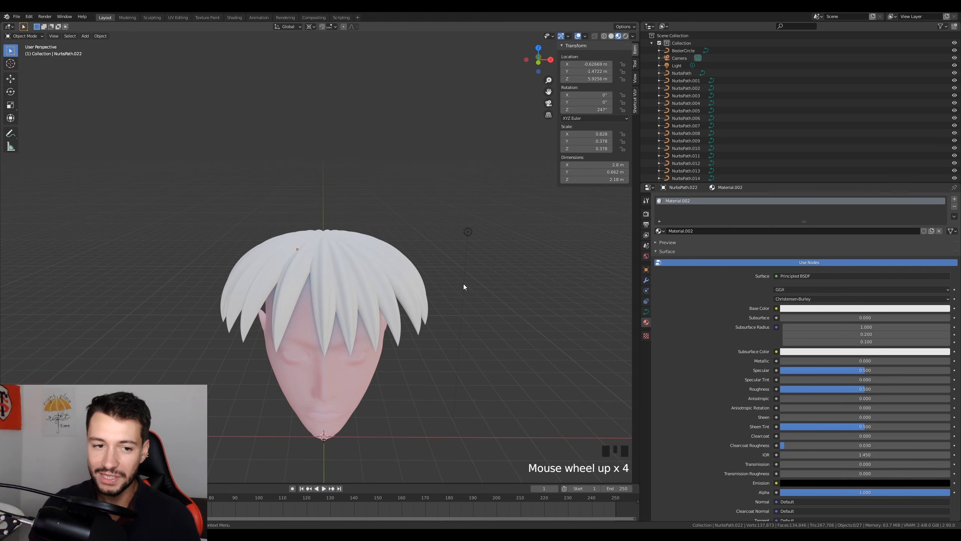
pyautogui.moveTo(295, 266); pyautogui.dragTo(359, 314, button='middle')
pyautogui.scroll(3, 324, 331)
pyautogui.click(334, 346)
pyautogui.scroll(-3, 369, 349)
pyautogui.scroll(2, 359, 314)
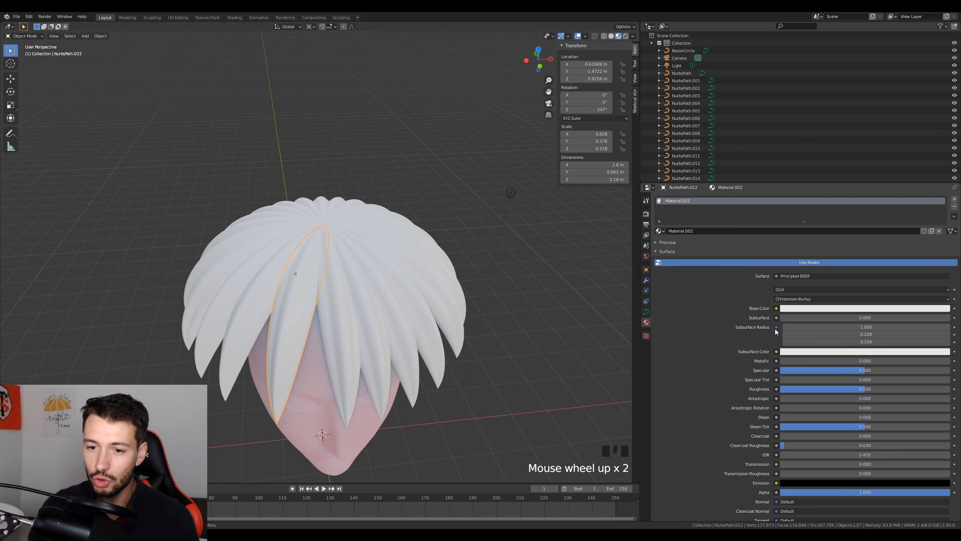
pyautogui.moveTo(811, 360); pyautogui.dragTo(836, 389)
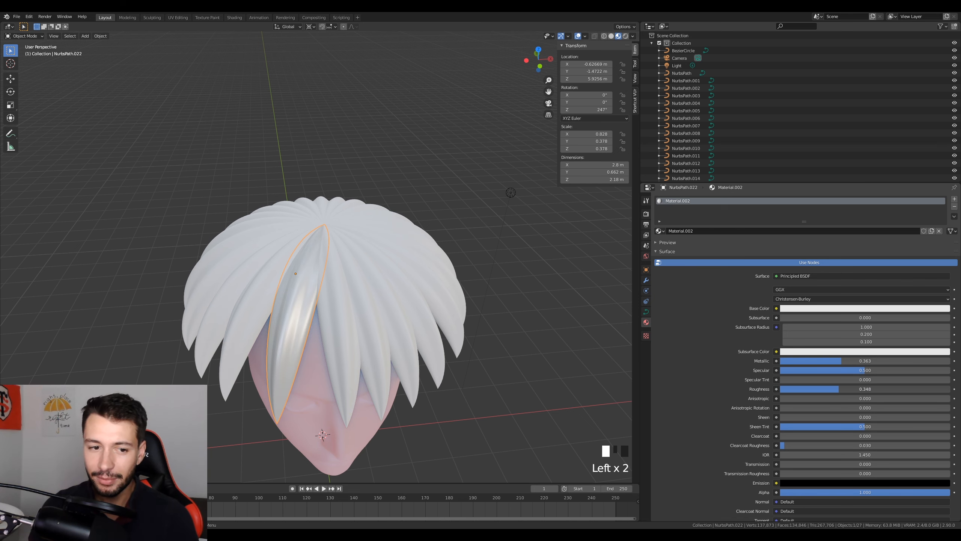
# Give the strand's material a bright orange-red base color and set metallic to about 0.504 and roughness to 0.496.
pyautogui.moveTo(371, 386); pyautogui.dragTo(365, 383, button='middle')
pyautogui.scroll(1, 278, 290)
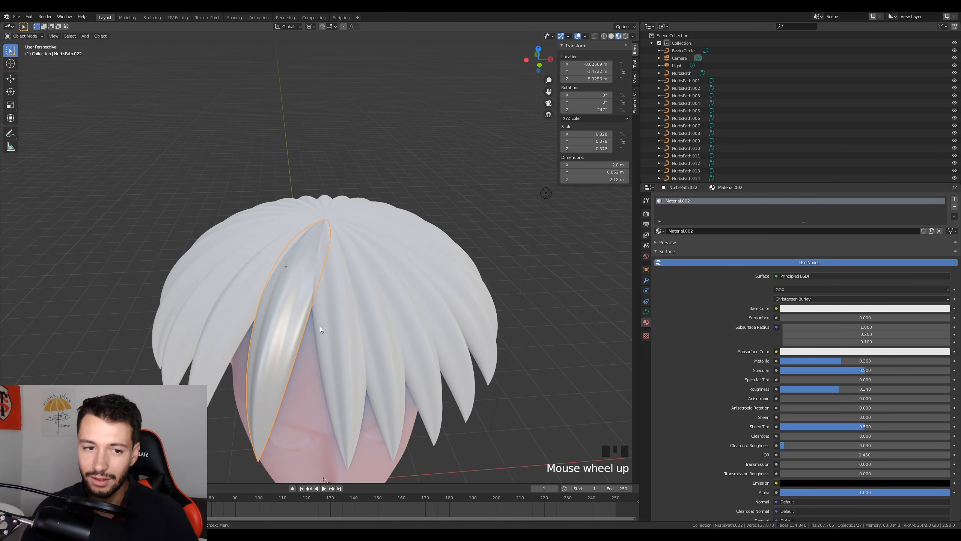
pyautogui.moveTo(320, 329); pyautogui.dragTo(310, 221, button='middle')
pyautogui.moveTo(305, 270); pyautogui.dragTo(327, 249, button='middle')
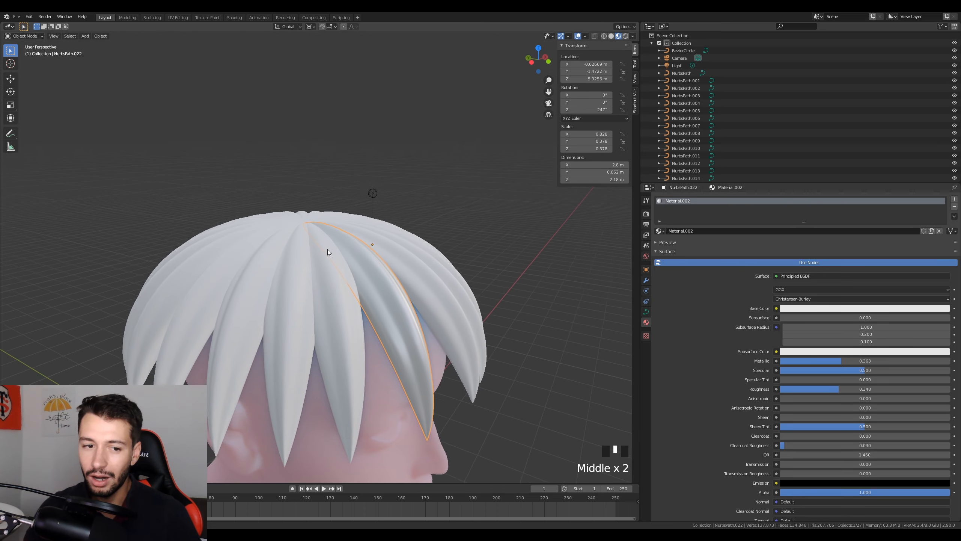
pyautogui.moveTo(336, 298); pyautogui.dragTo(323, 317, button='middle')
pyautogui.click(804, 310)
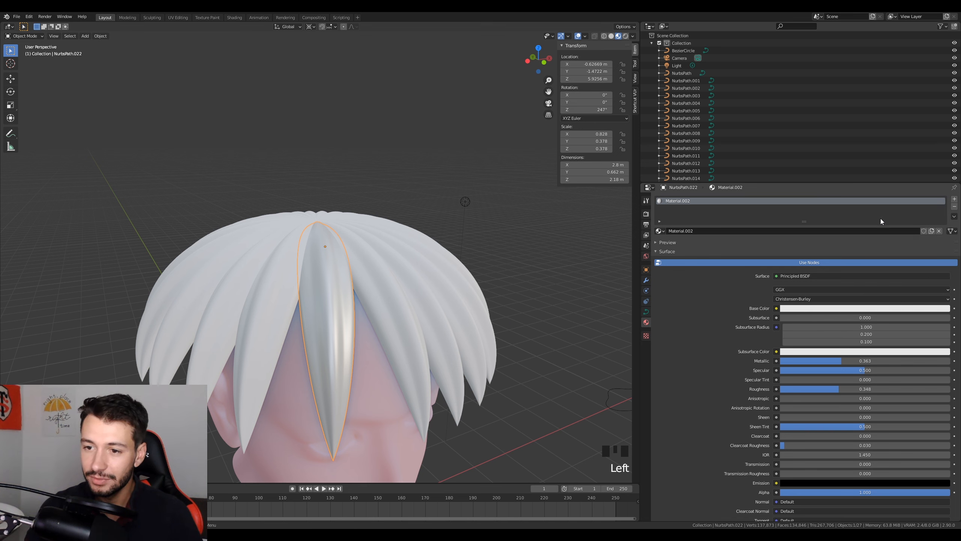
pyautogui.click(856, 306)
pyautogui.click(896, 221)
pyautogui.moveTo(896, 221); pyautogui.dragTo(906, 252)
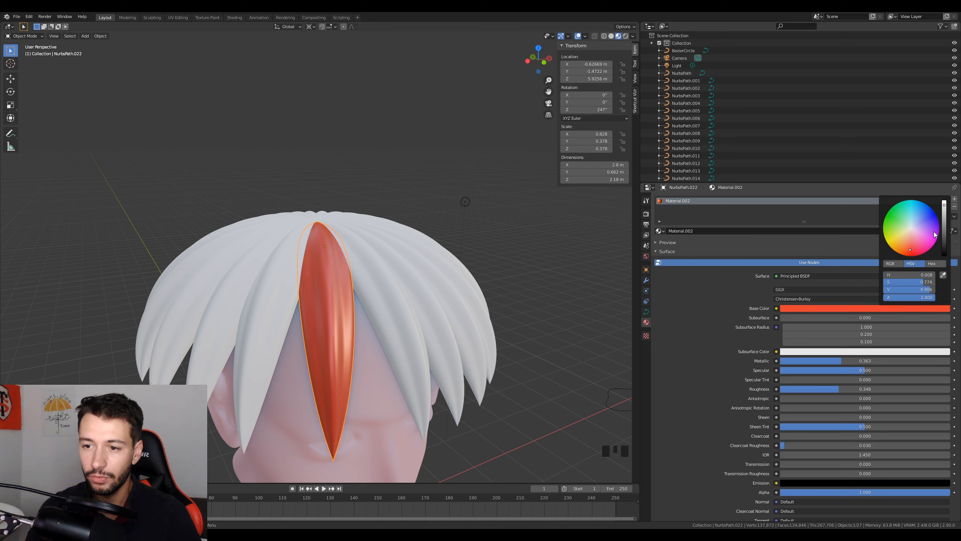
pyautogui.moveTo(832, 389)
pyautogui.mouseDown()
pyautogui.moveTo(814, 389)
pyautogui.moveTo(865, 389)
pyautogui.moveTo(817, 361)
pyautogui.moveTo(901, 361)
pyautogui.mouseUp()
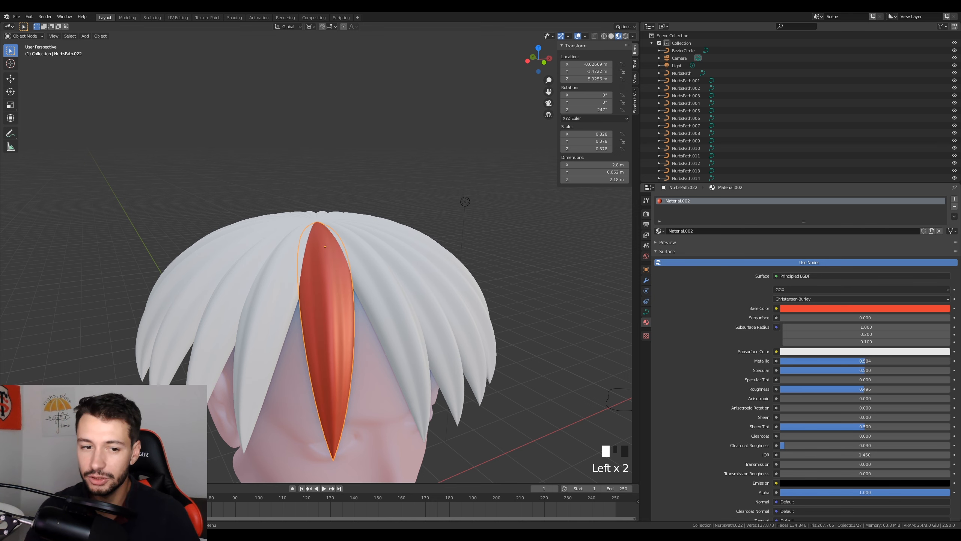
# Set the orange-red strand material's metallic to 0.465 and roughness to 0.438.
pyautogui.moveTo(435, 371); pyautogui.dragTo(382, 405, button='middle')
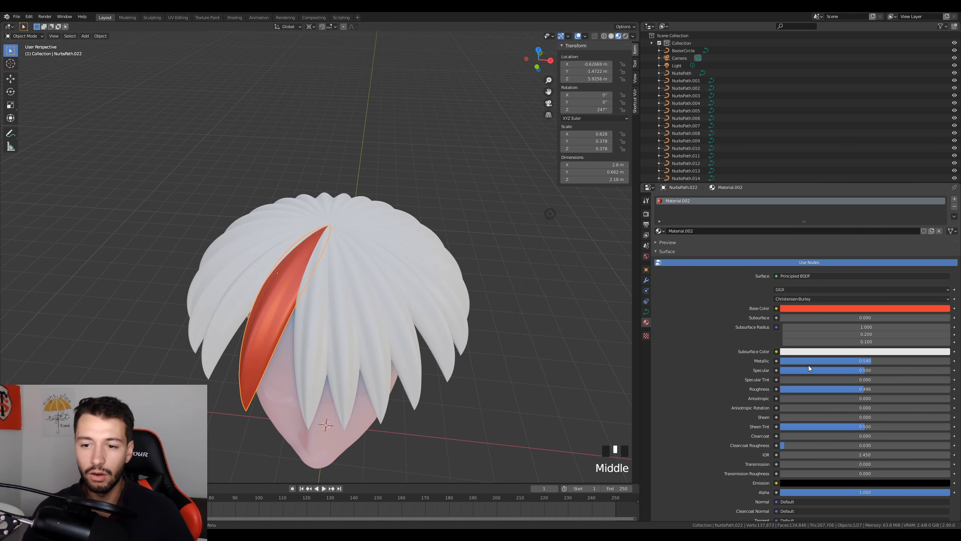
pyautogui.moveTo(871, 361); pyautogui.dragTo(854, 389)
pyautogui.moveTo(378, 392); pyautogui.dragTo(310, 281, button='middle')
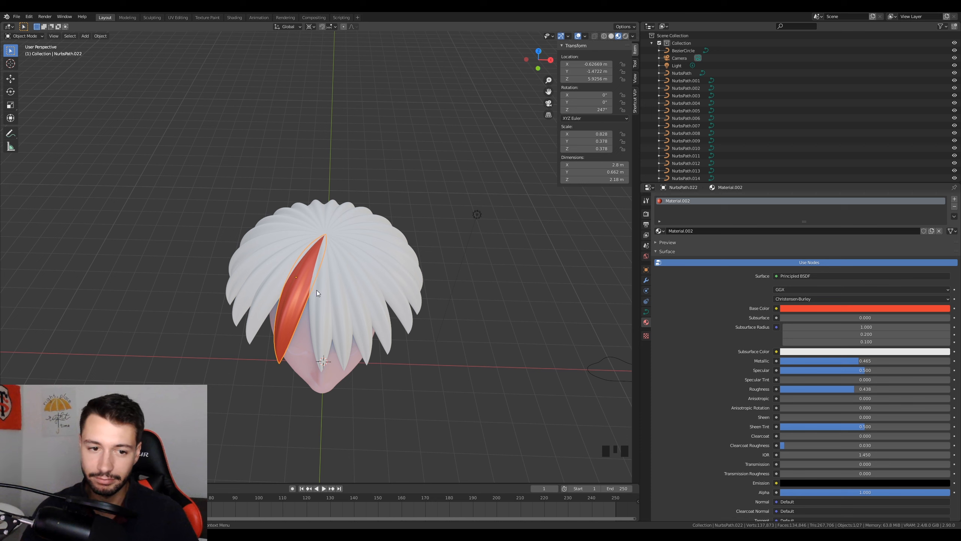
# Select every hair strand around the crown in wireframe shading from the front, keeping the head out of the selection.
pyautogui.click(339, 295)
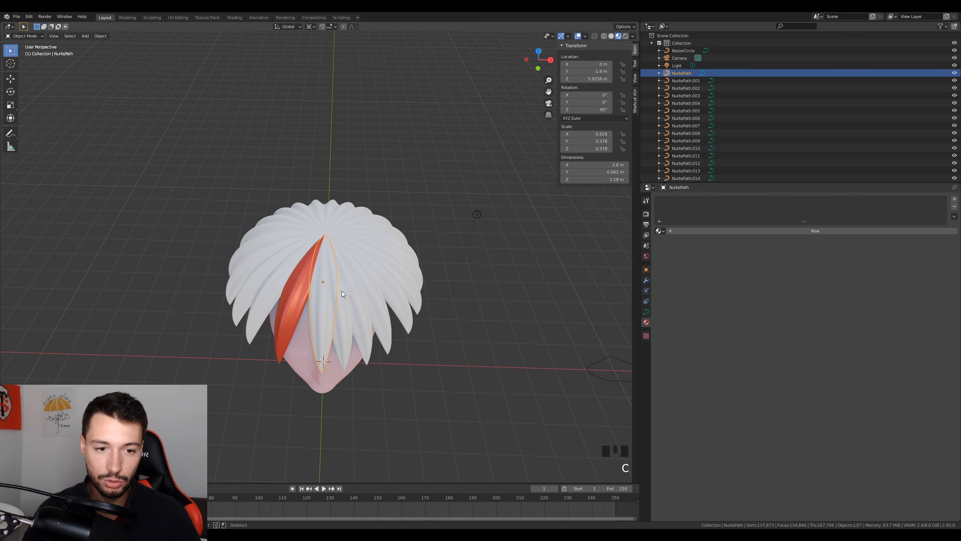
pyautogui.moveTo(342, 290); pyautogui.dragTo(375, 243)
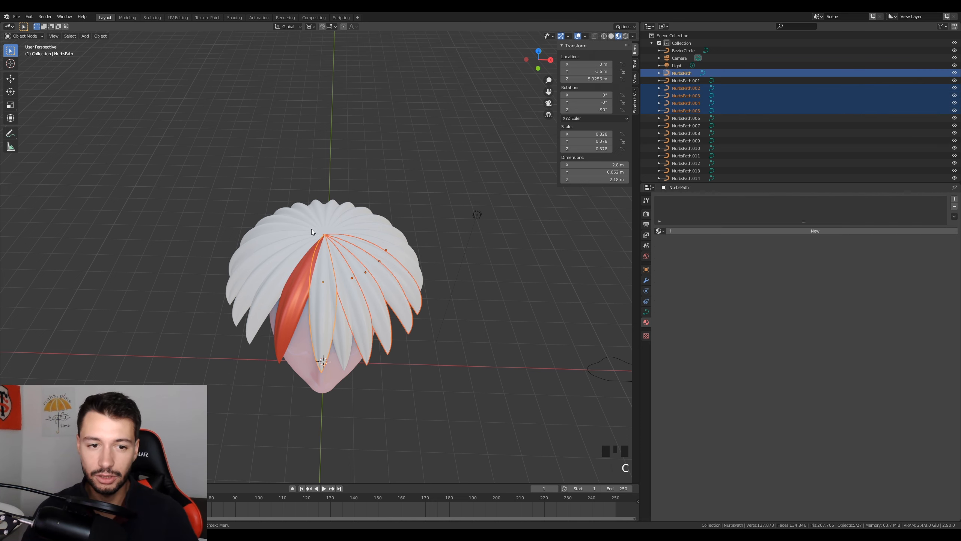
pyautogui.moveTo(311, 228); pyautogui.dragTo(380, 256, button='middle')
pyautogui.press('KP_1')
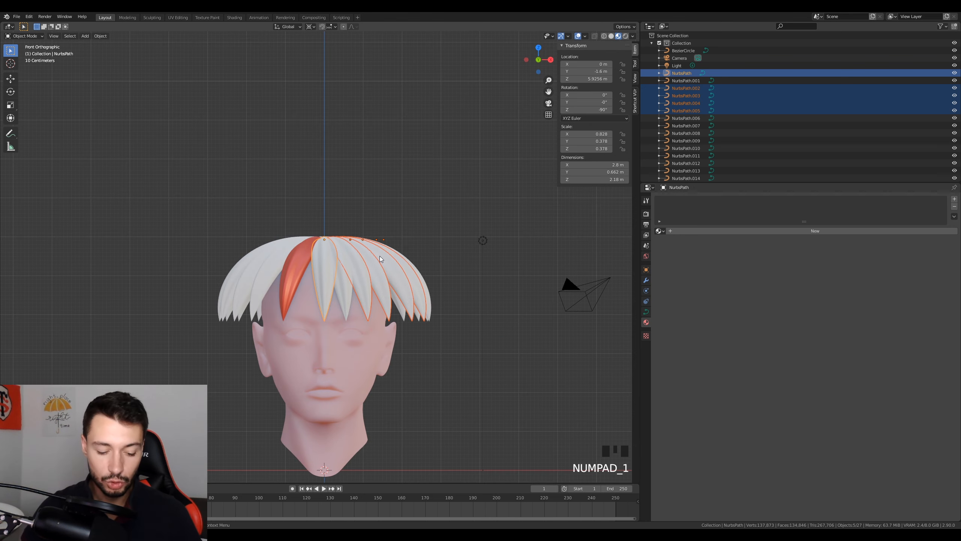
pyautogui.press('z')
pyautogui.click(344, 216)
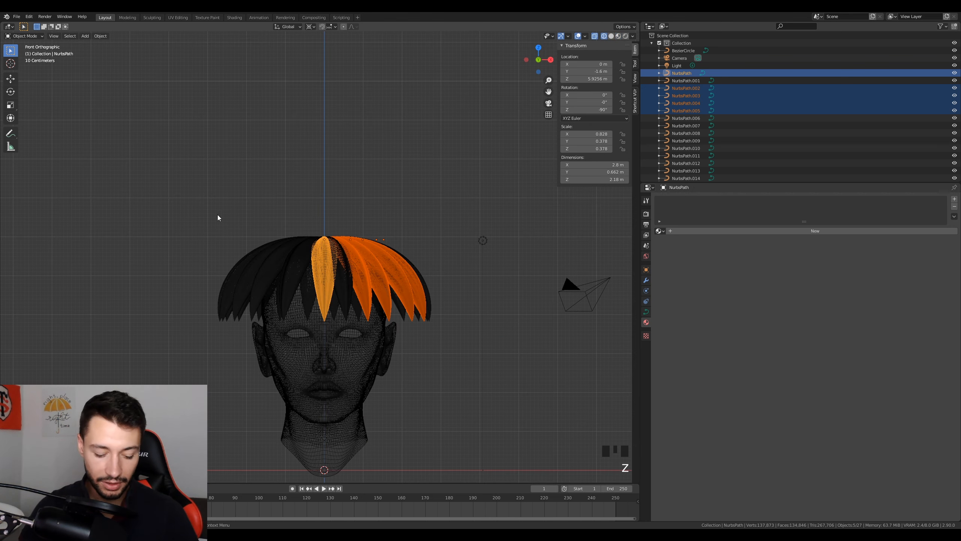
pyautogui.press('b')
pyautogui.moveTo(175, 199); pyautogui.dragTo(459, 315)
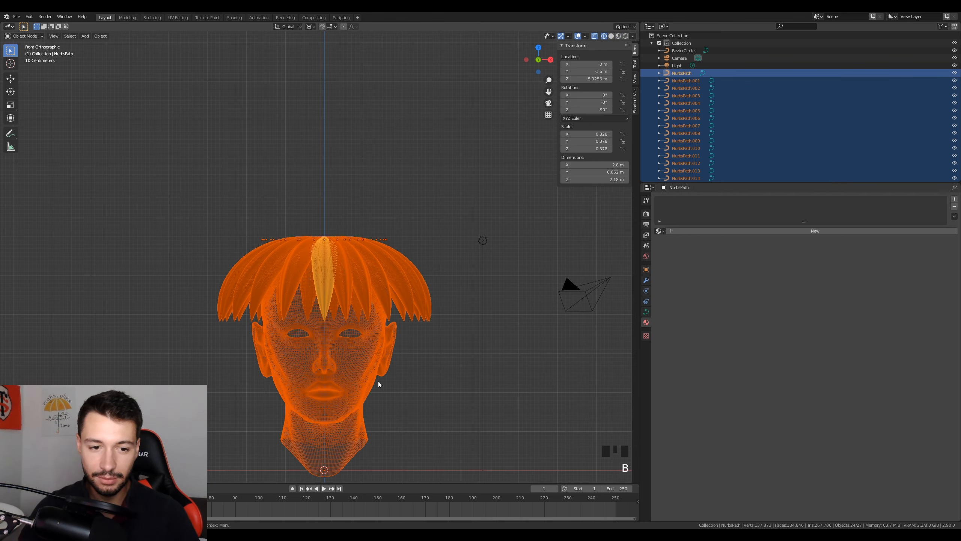
pyautogui.press('b')
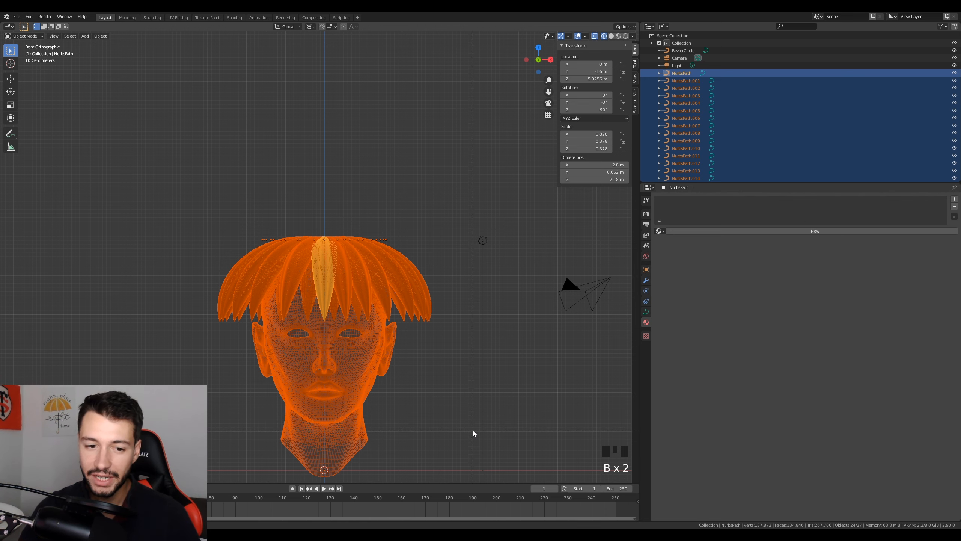
pyautogui.moveTo(474, 432); pyautogui.dragTo(227, 389, button='middle')
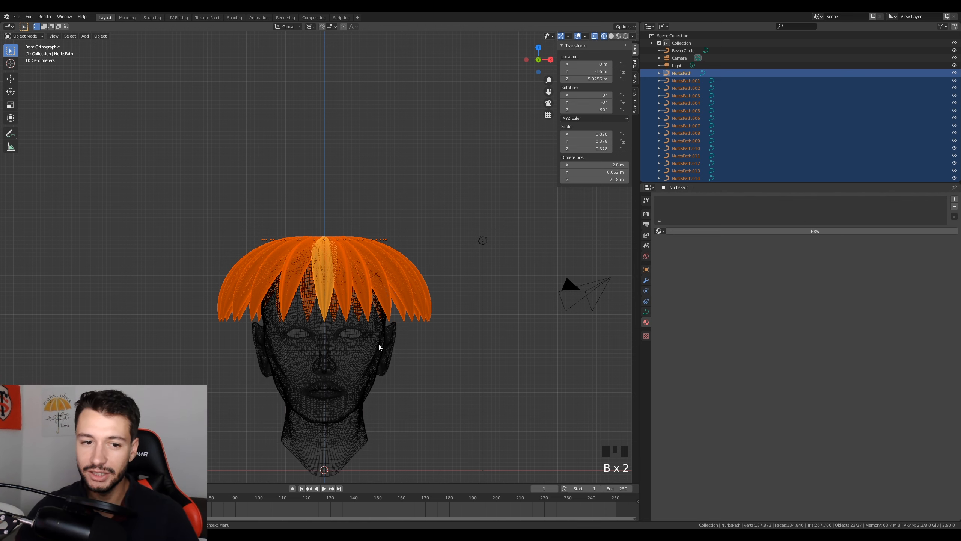
pyautogui.moveTo(378, 343); pyautogui.dragTo(384, 388, button='middle')
# In material preview, make the orange-red strand the active object and link its material to all the selected objects.
pyautogui.press('z')
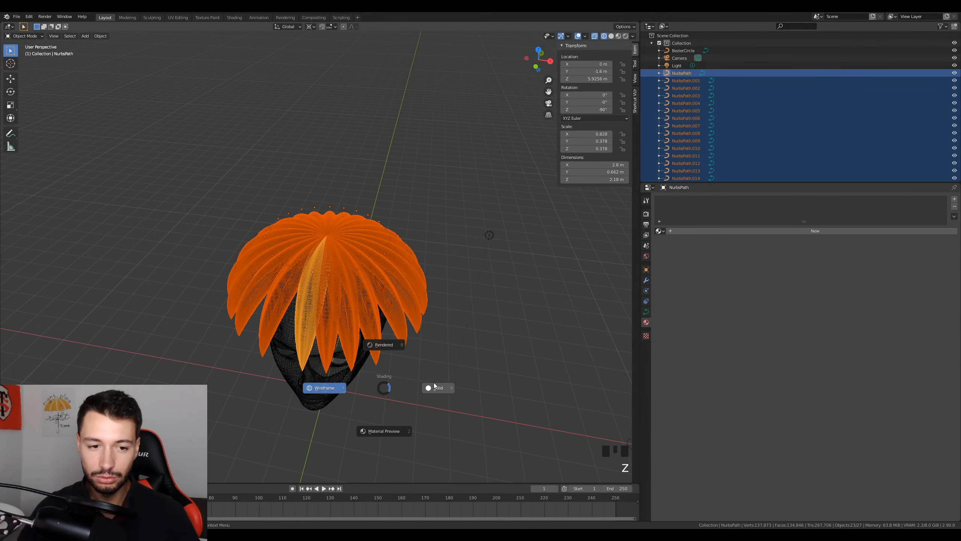
pyautogui.click(436, 388)
pyautogui.scroll(2, 387, 396)
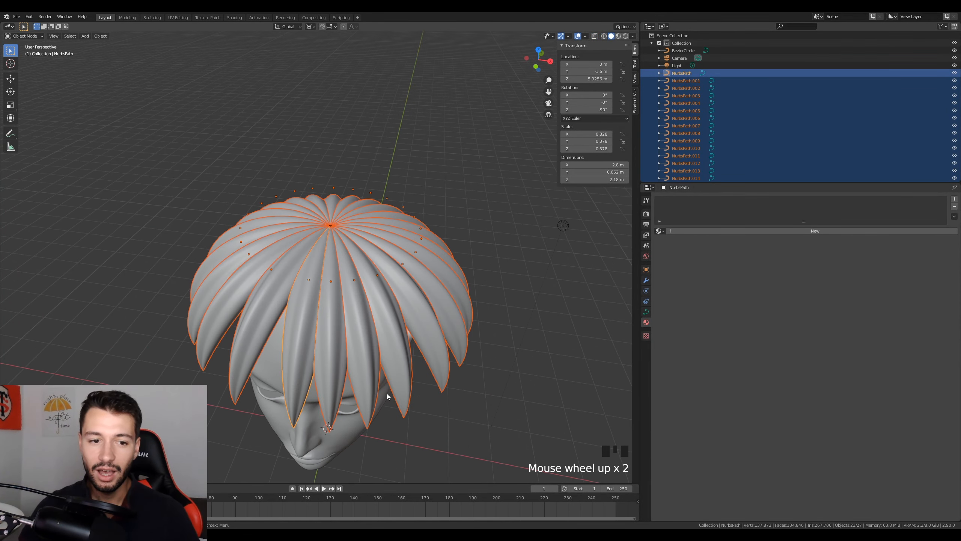
pyautogui.keyDown('shift'); pyautogui.click(302, 317); pyautogui.keyUp('shift')
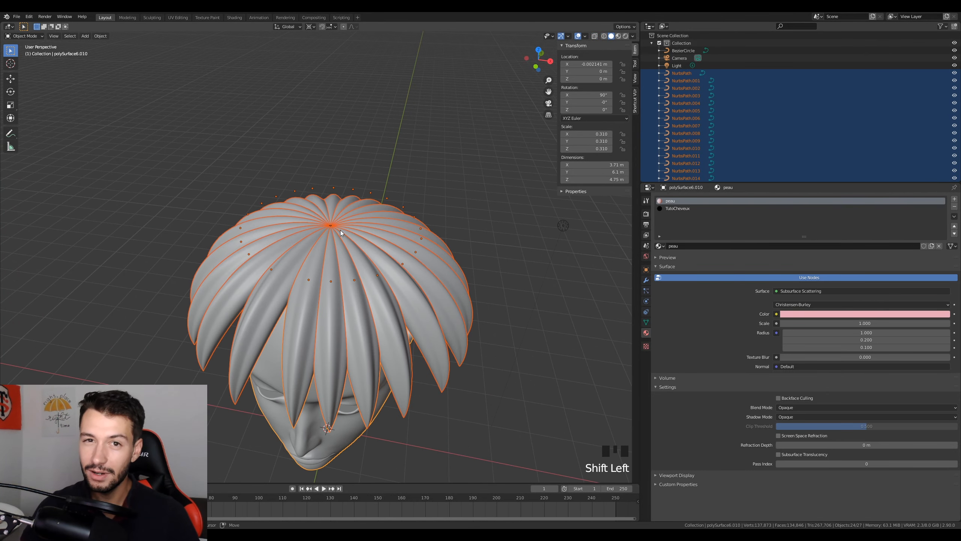
pyautogui.click(619, 36)
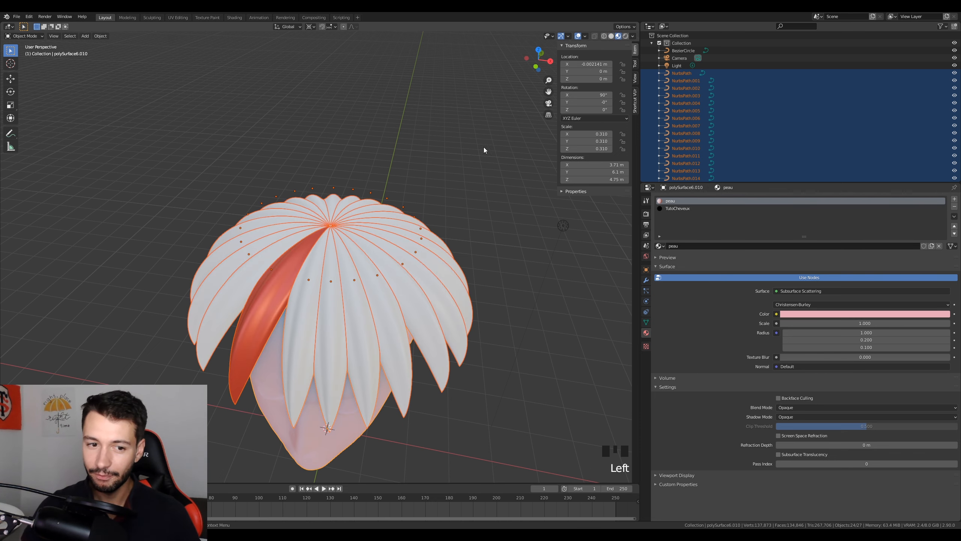
pyautogui.moveTo(435, 265); pyautogui.dragTo(405, 278, button='middle')
pyautogui.keyDown('shift'); pyautogui.click(294, 302); pyautogui.keyUp('shift')
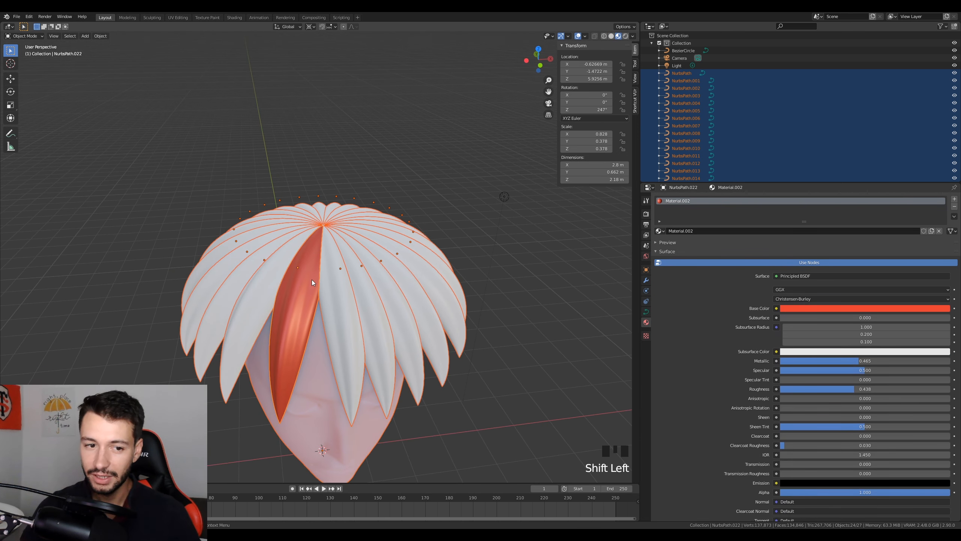
pyautogui.hotkey('ctrl', 'l')
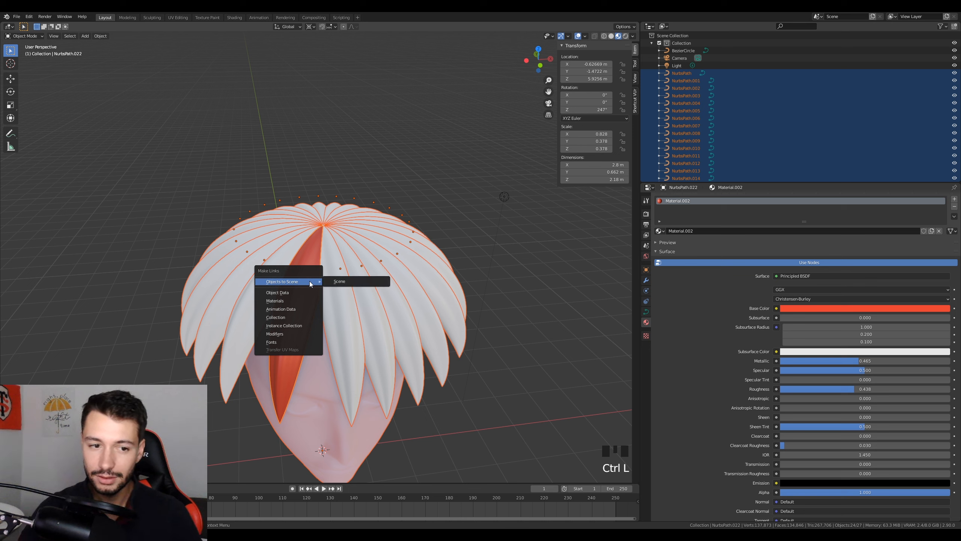
pyautogui.click(290, 303)
# Select the head and assign the peau material back to its first material slot.
pyautogui.scroll(-3, 289, 304)
pyautogui.moveTo(337, 305)
pyautogui.mouseDown(button='middle')
pyautogui.moveTo(345, 295)
pyautogui.moveTo(343, 307)
pyautogui.mouseUp(button='middle')
pyautogui.scroll(2, 351, 367)
pyautogui.click(353, 358)
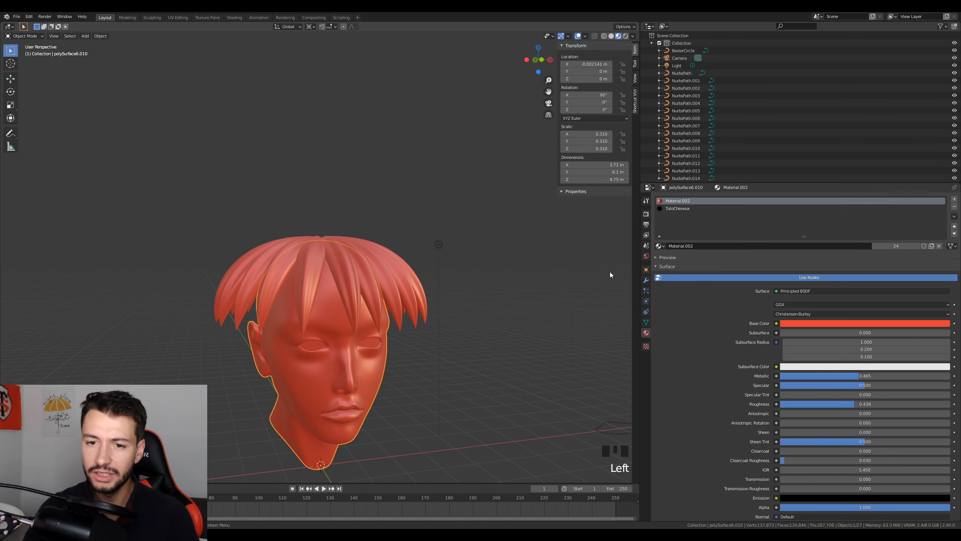
pyautogui.click(659, 245)
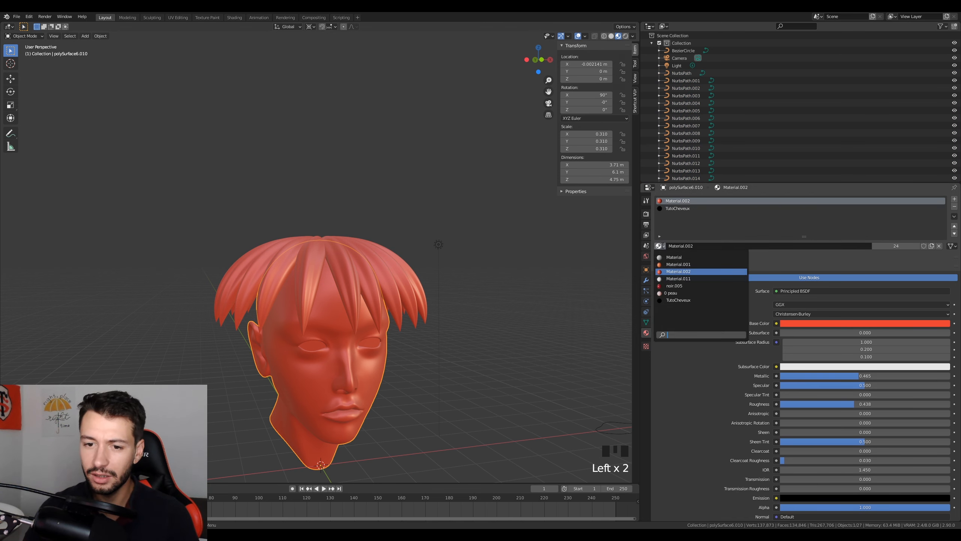
pyautogui.click(679, 294)
pyautogui.scroll(-2, 457, 345)
pyautogui.moveTo(458, 345); pyautogui.dragTo(435, 367, button='middle')
pyautogui.scroll(3, 425, 220)
pyautogui.moveTo(425, 219); pyautogui.dragTo(638, 269, button='middle')
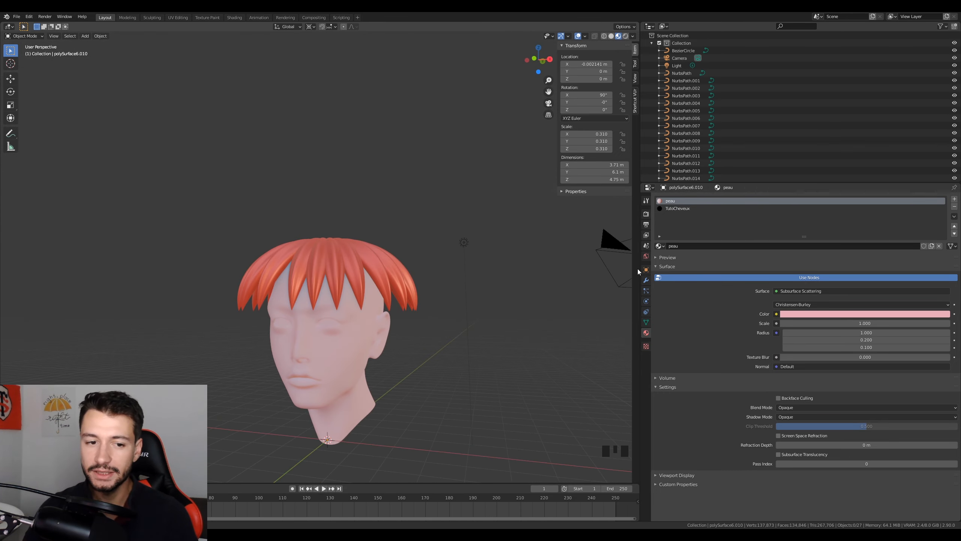
# From the front view, move the end control point of the centre front strand down and sideways to the brow.
pyautogui.press('KP_1')
pyautogui.scroll(3, 312, 387)
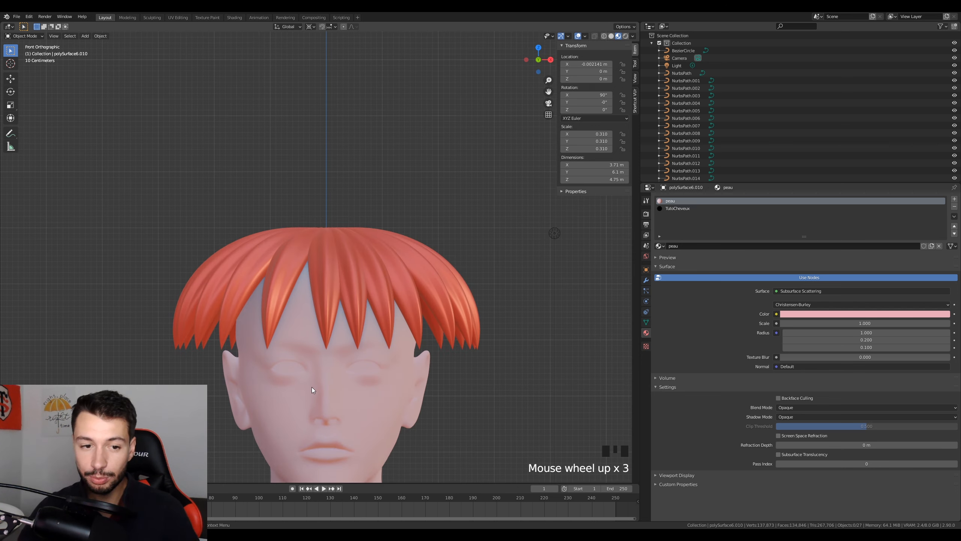
pyautogui.click(326, 328)
pyautogui.keyDown('shift'); pyautogui.moveTo(365, 355); pyautogui.dragTo(338, 301, button='middle'); pyautogui.keyUp('shift')
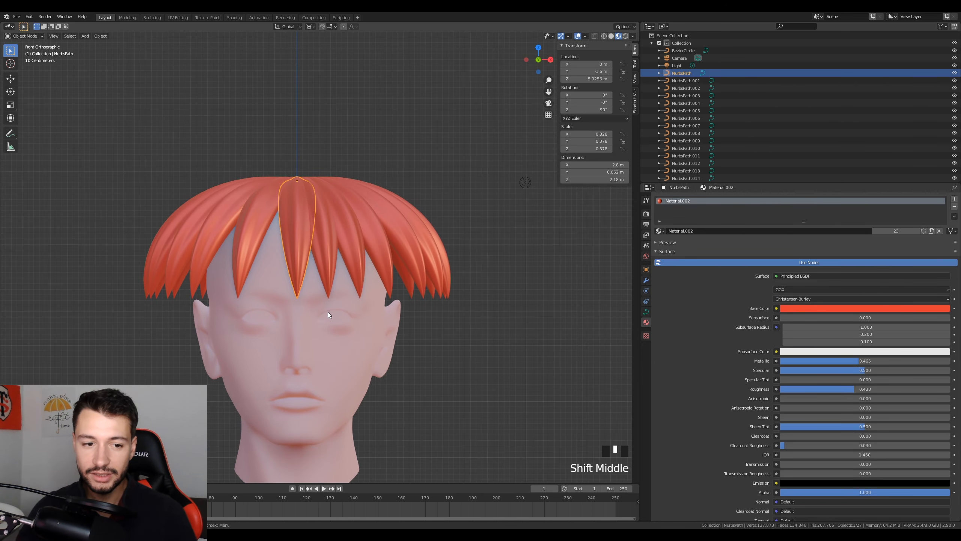
pyautogui.press('Tab')
pyautogui.press('g')
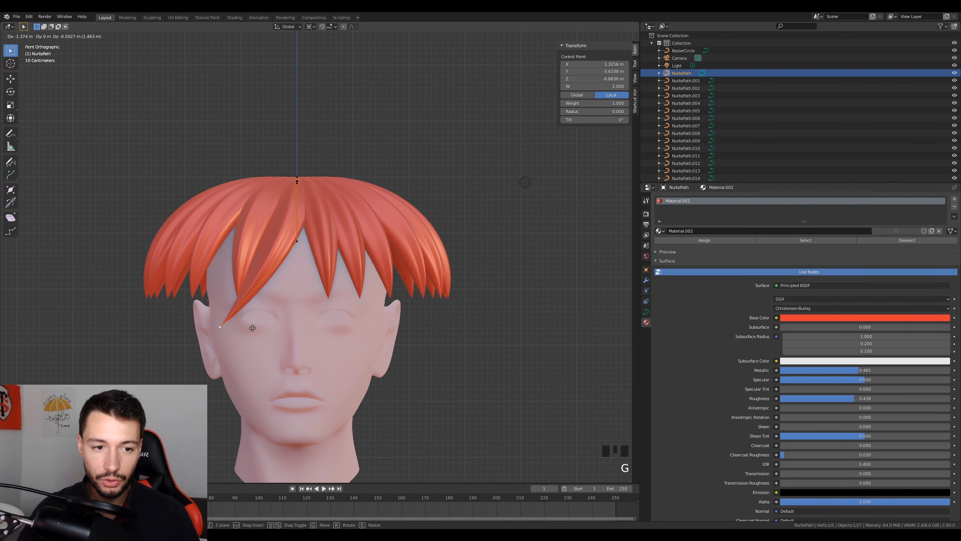
pyautogui.press('g')
pyautogui.click(305, 265)
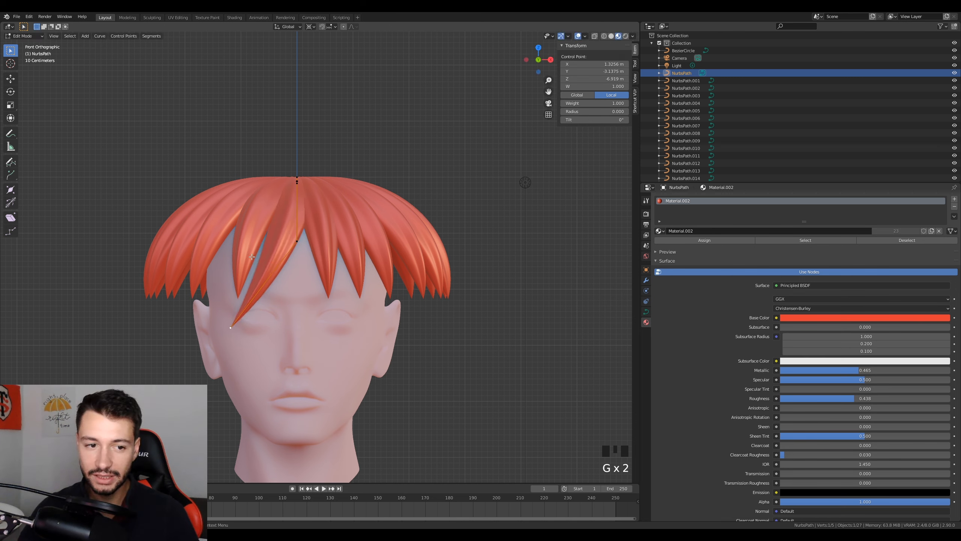
pyautogui.press('Tab')
# Move the tips of the two strands beside the centre one about 0.8 m outward and 0.4 m down with proportional editing.
pyautogui.click(328, 261)
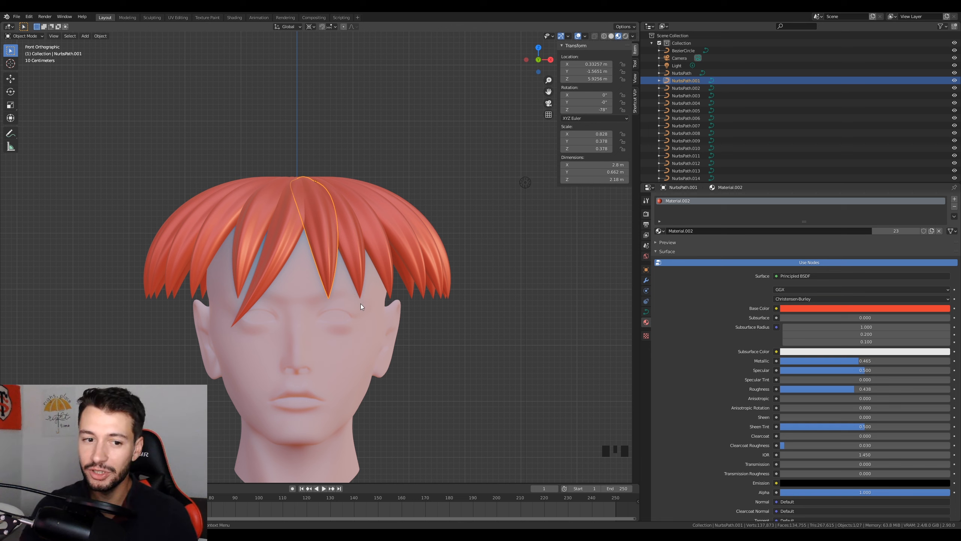
pyautogui.keyDown('shift'); pyautogui.click(355, 245); pyautogui.keyUp('shift')
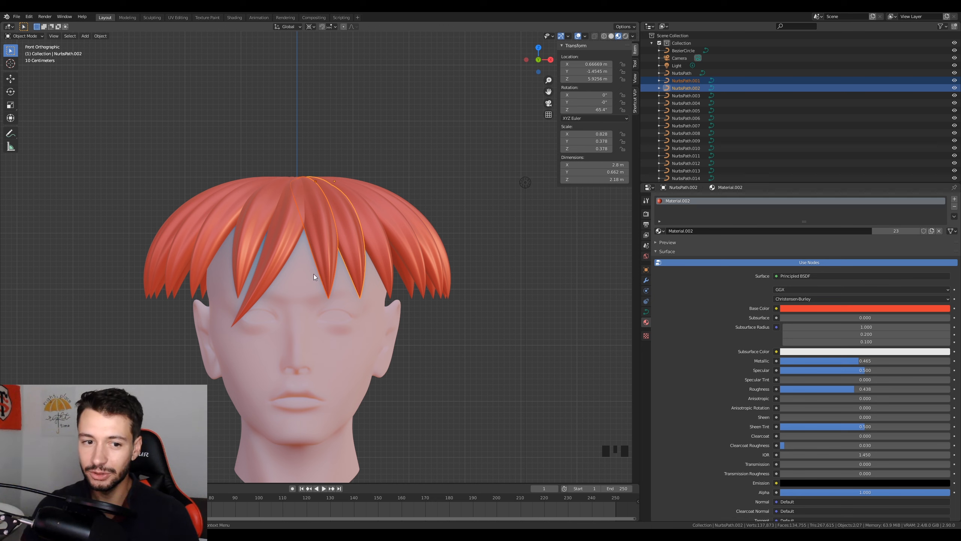
pyautogui.press('Tab')
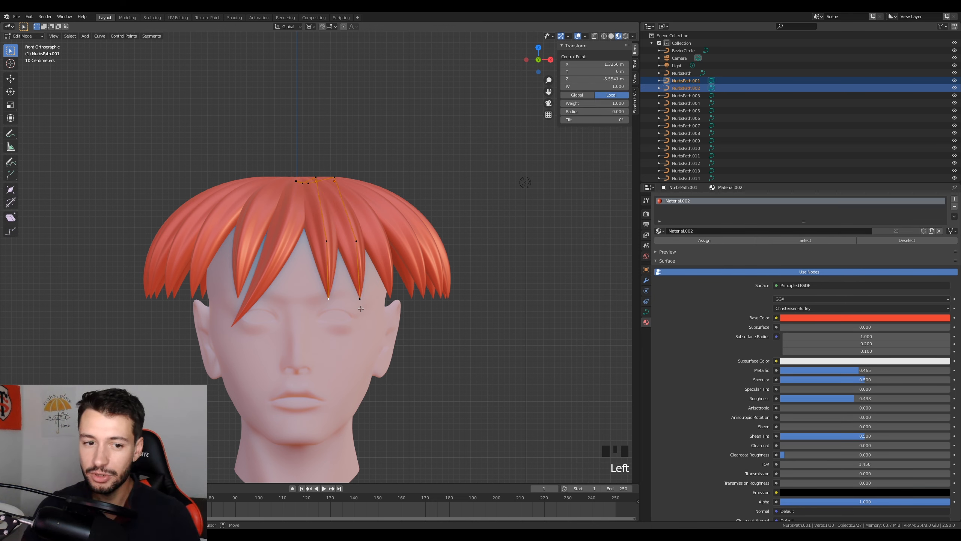
pyautogui.press('g')
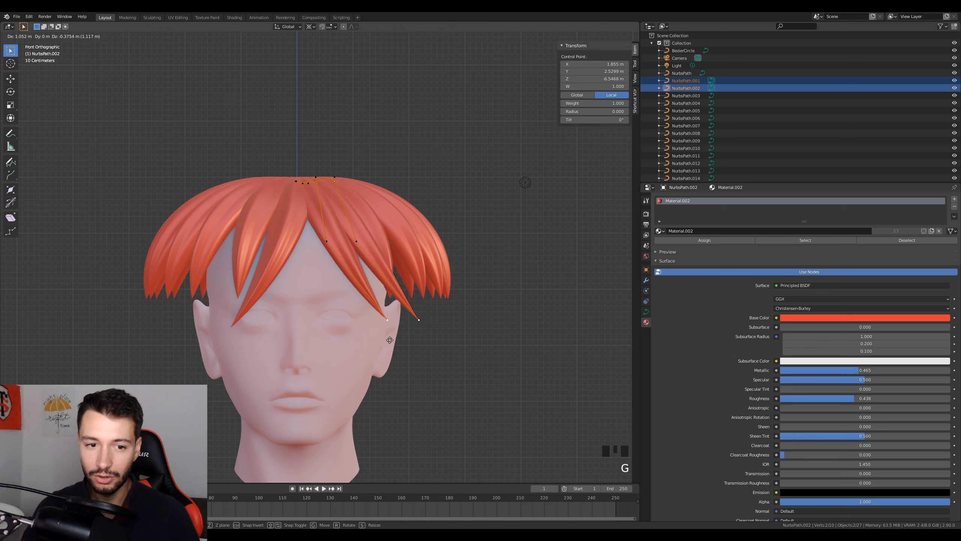
pyautogui.click(336, 320)
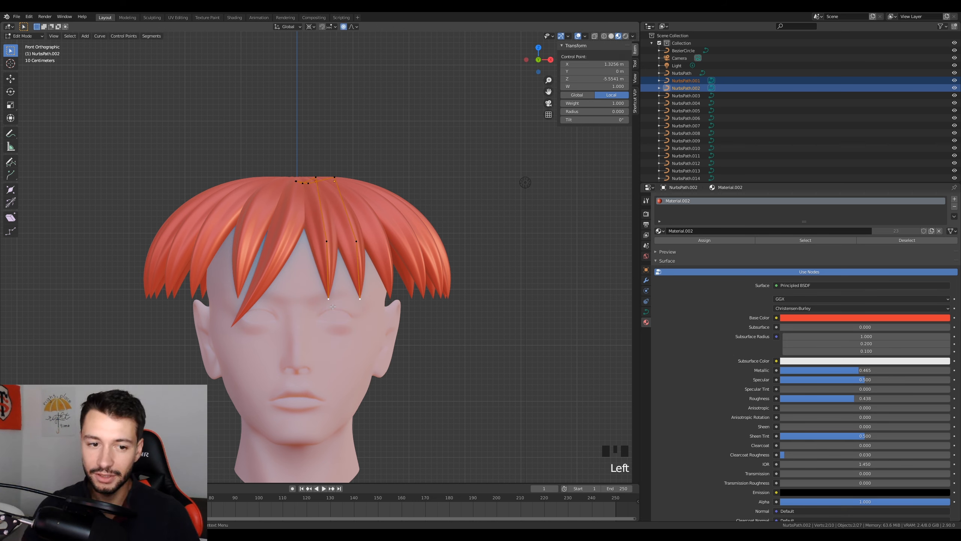
pyautogui.press('g')
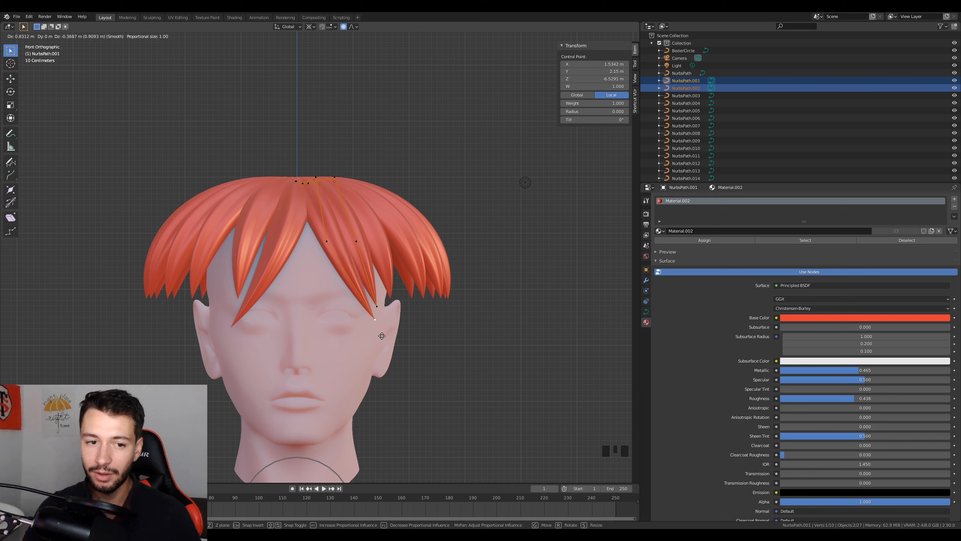
pyautogui.click(384, 339)
pyautogui.press('Tab')
pyautogui.moveTo(384, 338); pyautogui.dragTo(416, 327, button='middle')
pyautogui.press('KP_1')
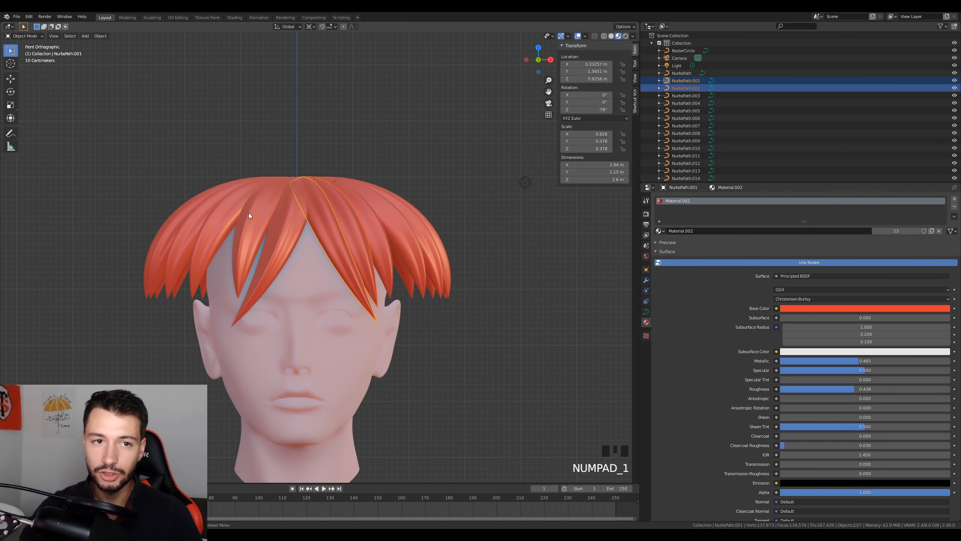
# Lower the tip of the strand behind the swept centre lock by about 0.4 m so both tips meet.
pyautogui.click(248, 245)
pyautogui.press('Tab')
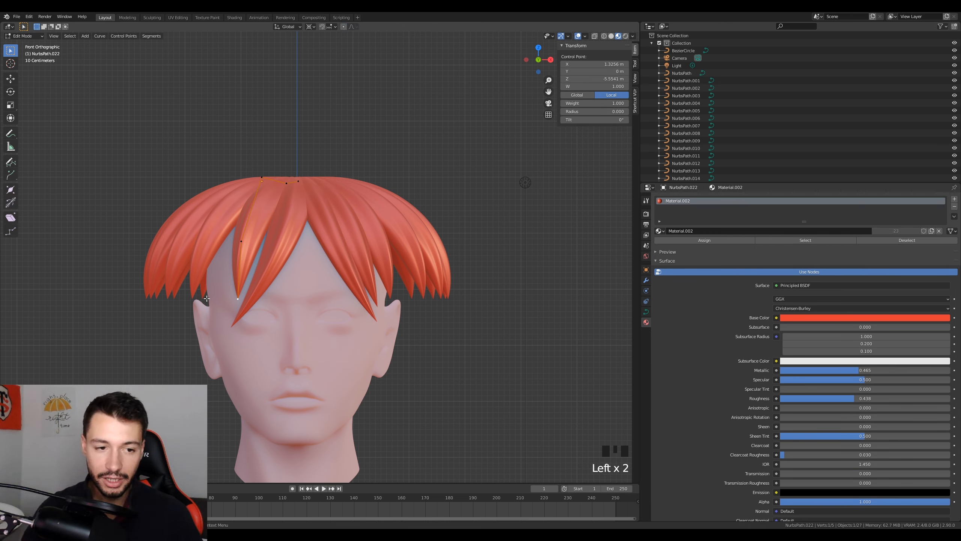
pyautogui.press('g')
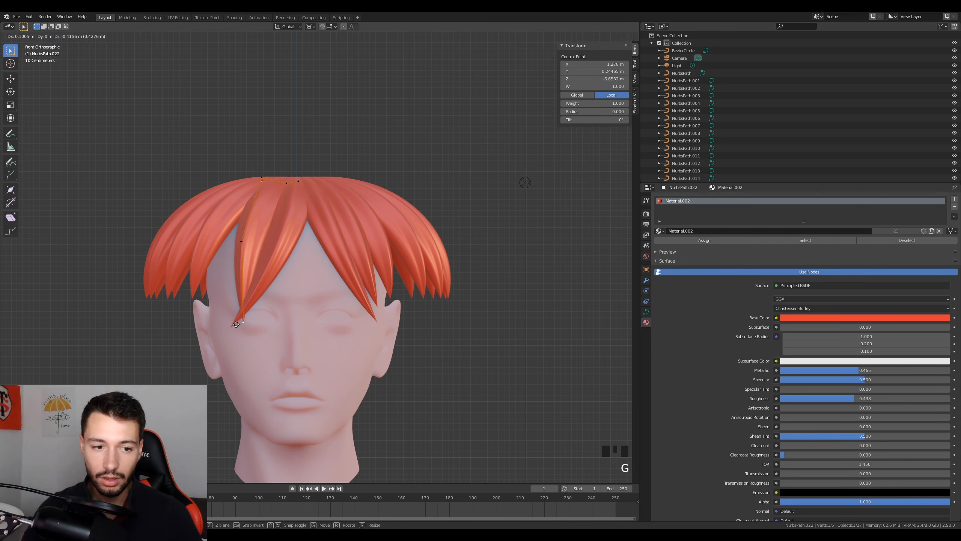
pyautogui.press('Tab')
# Lengthen the strand in front of the ear by moving its tip about 1.4 m down and 0.6 m inward.
pyautogui.click(205, 265)
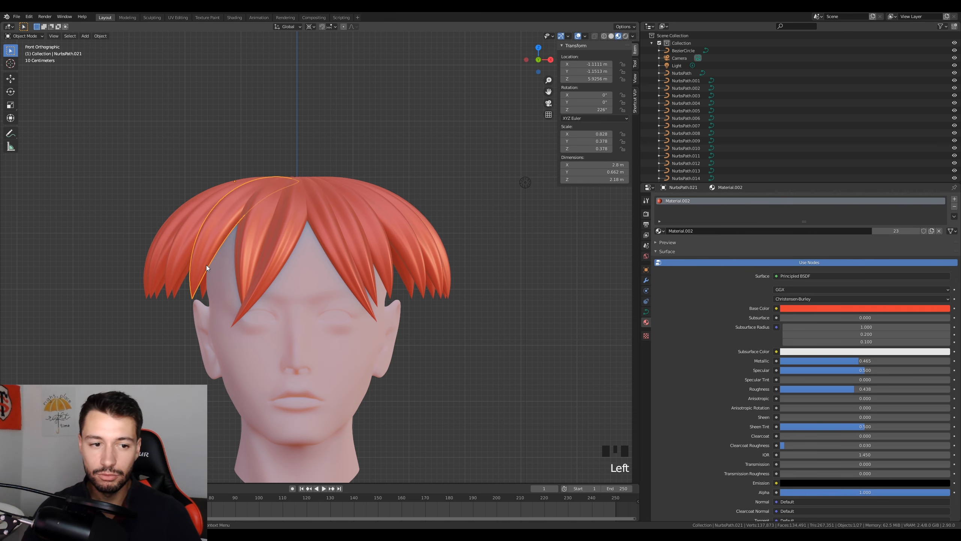
pyautogui.press('Tab')
pyautogui.click(193, 304)
pyautogui.click(193, 302)
pyautogui.press('g')
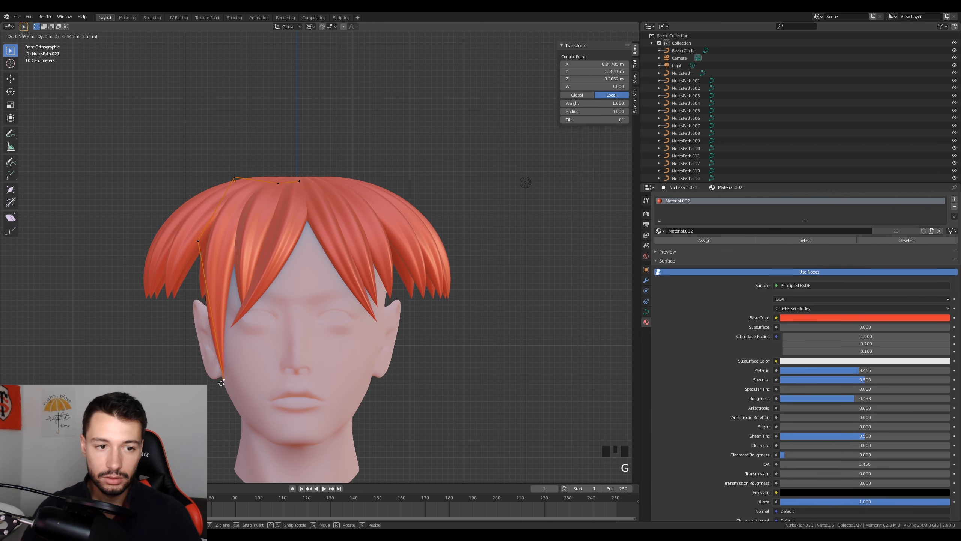
pyautogui.click(221, 387)
# Shift the long side strand's middle control point inward and down, and lower its upper control point slightly.
pyautogui.click(199, 243)
pyautogui.press('g')
pyautogui.click(210, 264)
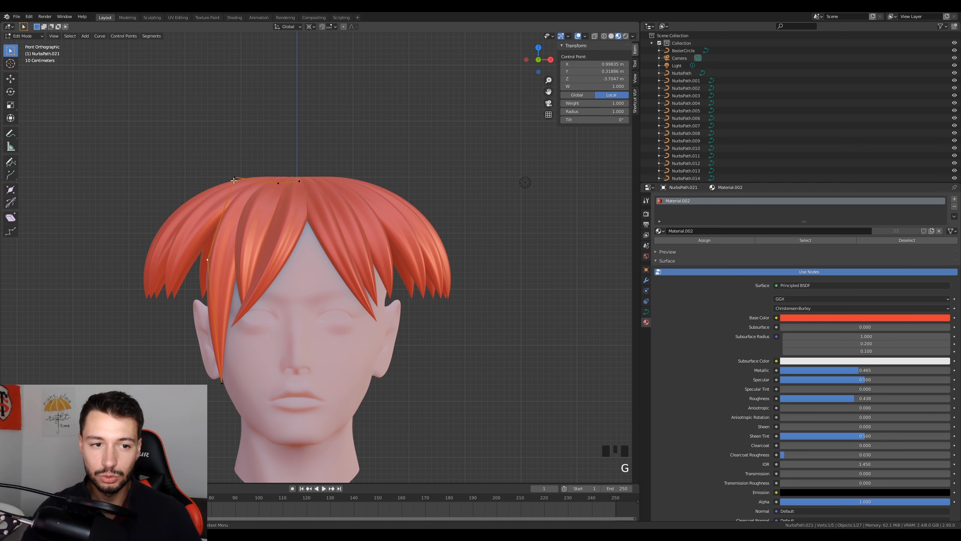
pyautogui.click(234, 181)
pyautogui.press('g')
pyautogui.click(235, 189)
pyautogui.press('Tab')
# Lower the upper control point of the unshaped front-side strand and move its tip about 1 m down and 0.6 m inward.
pyautogui.click(382, 254)
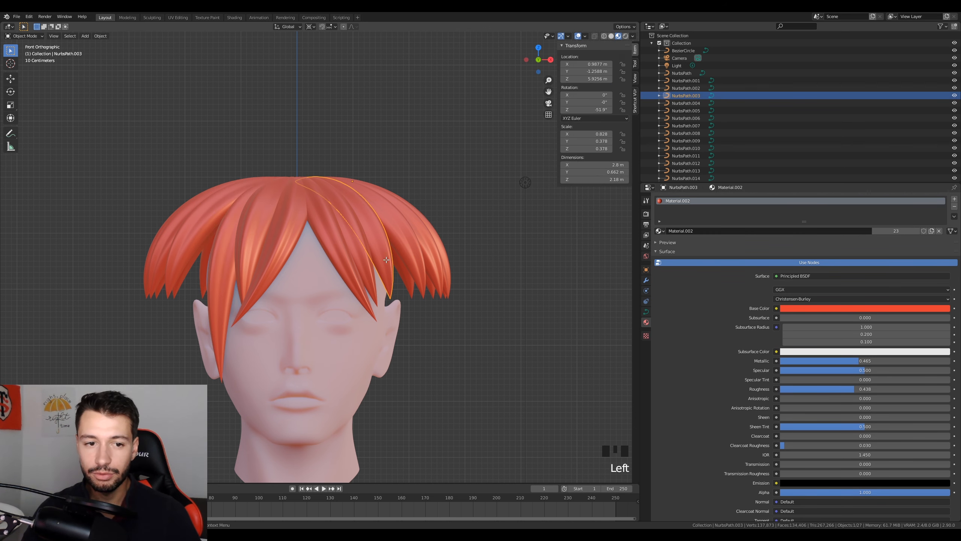
pyautogui.press('Tab')
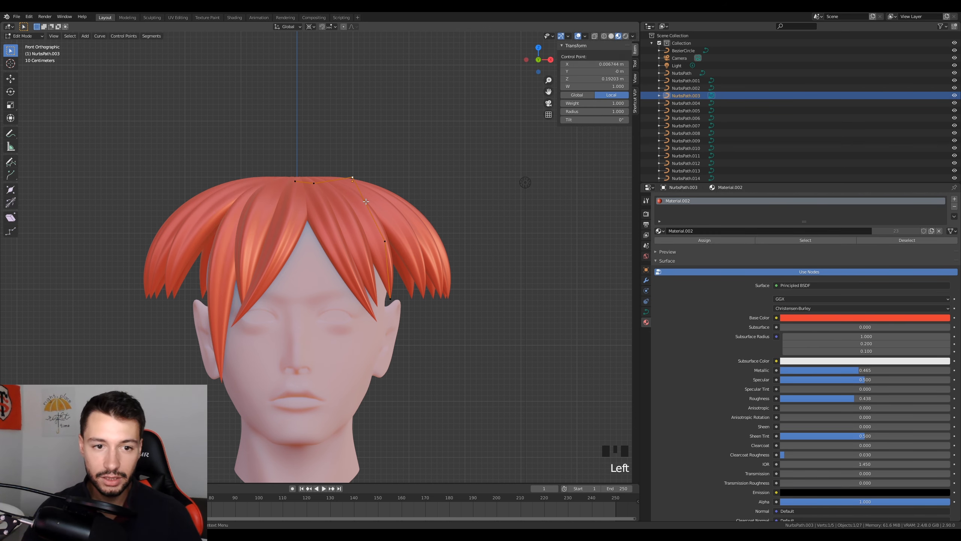
pyautogui.press('g')
pyautogui.click(366, 211)
pyautogui.click(390, 299)
pyautogui.press('g')
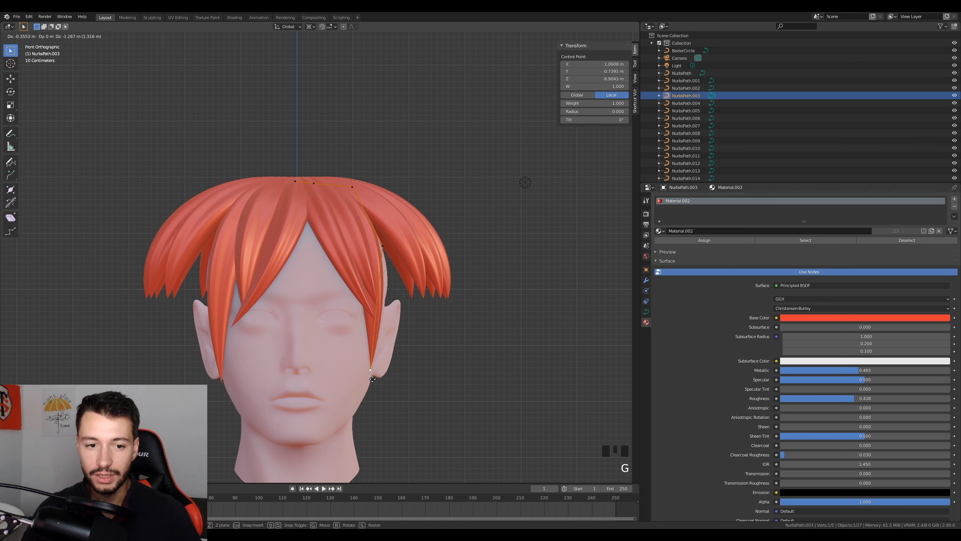
pyautogui.click(355, 366)
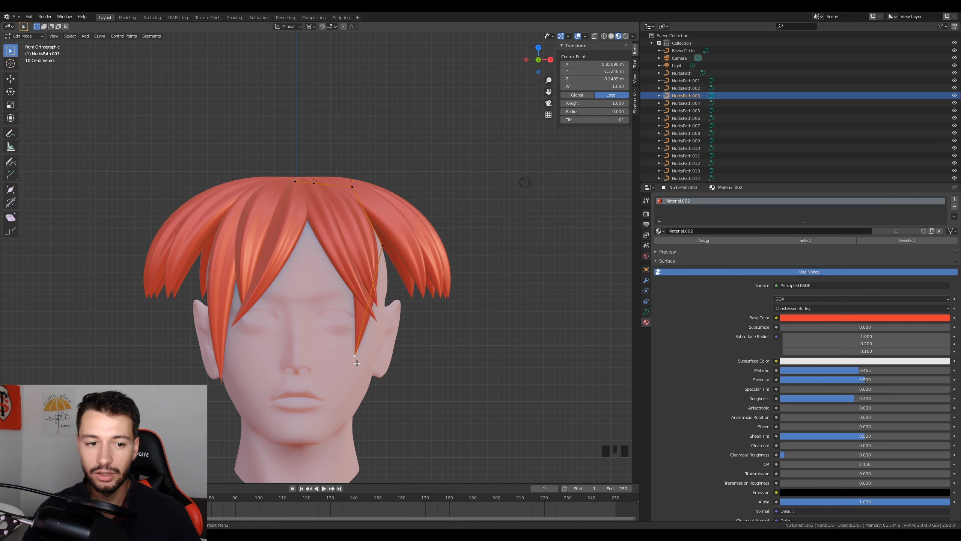
pyautogui.scroll(-2, 391, 301)
pyautogui.scroll(2, 392, 301)
pyautogui.press('Tab')
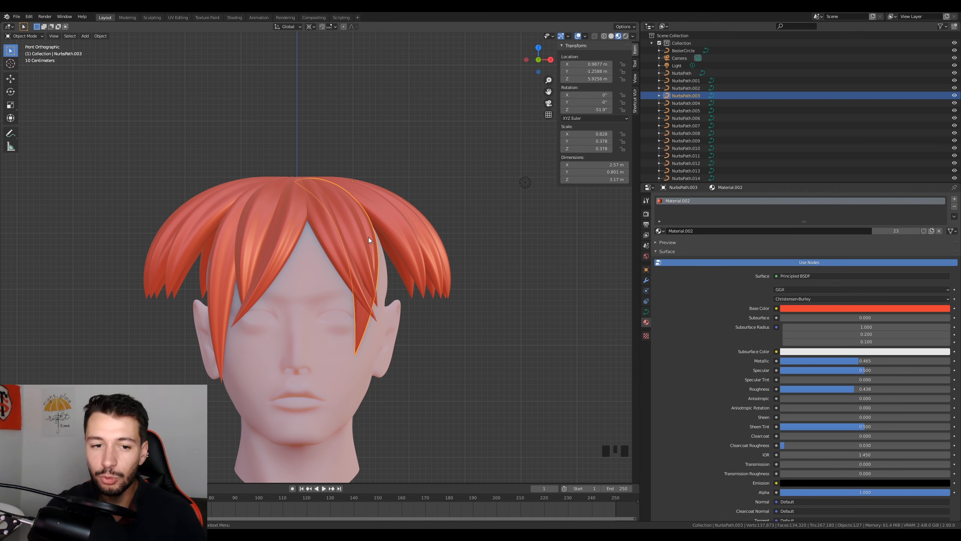
# Lengthen the strand behind the long side lock past the jaw, then move its middle and upper control points down and inward.
pyautogui.click(197, 291)
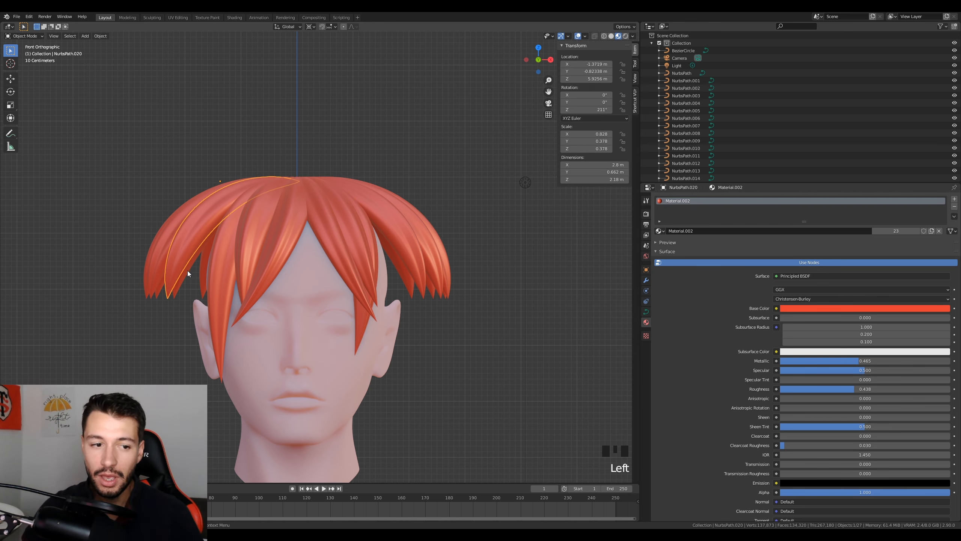
pyautogui.moveTo(198, 291); pyautogui.dragTo(251, 282, button='middle')
pyautogui.moveTo(321, 321); pyautogui.dragTo(272, 321, button='middle')
pyautogui.press('Tab')
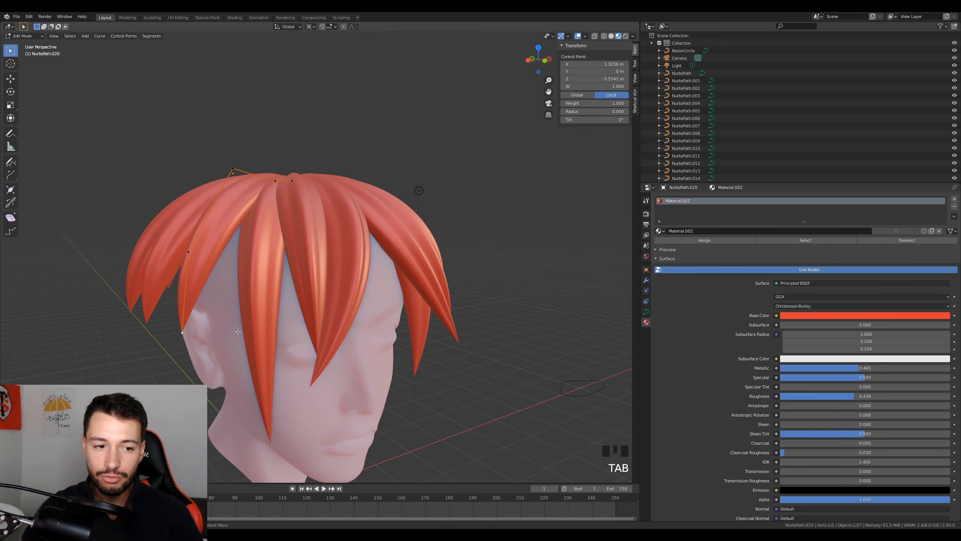
pyautogui.click(188, 334)
pyautogui.moveTo(189, 335); pyautogui.dragTo(172, 335, button='middle')
pyautogui.press('g')
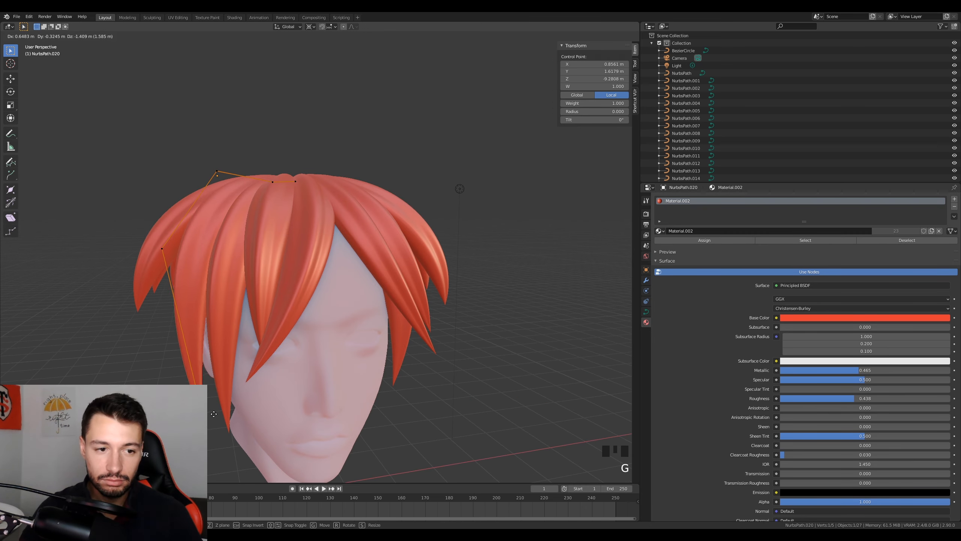
pyautogui.click(224, 450)
pyautogui.click(162, 249)
pyautogui.press('g')
pyautogui.click(178, 285)
pyautogui.press('Tab')
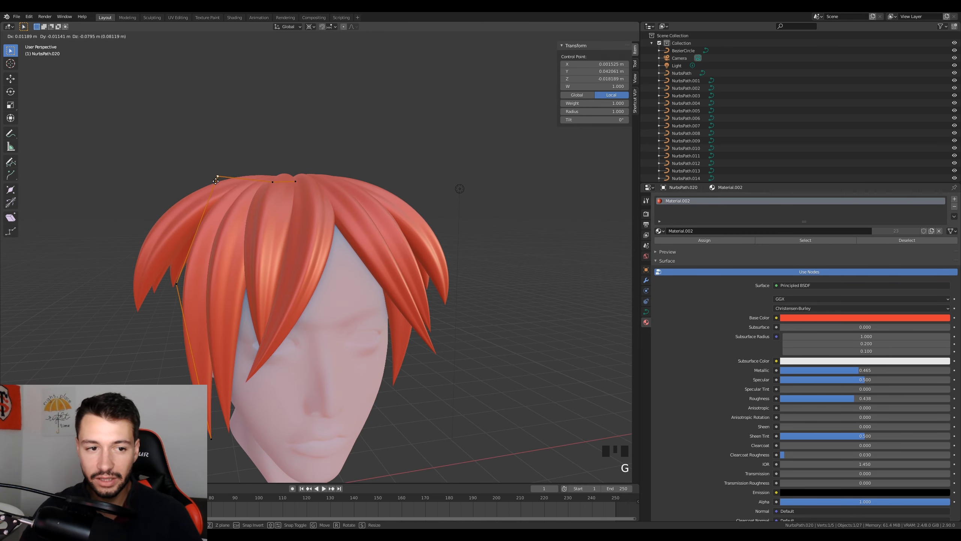
# Move that side strand's tip backward so the strand hangs almost vertically in front of the ear.
pyautogui.moveTo(246, 226); pyautogui.dragTo(302, 262, button='middle')
pyautogui.press('Tab')
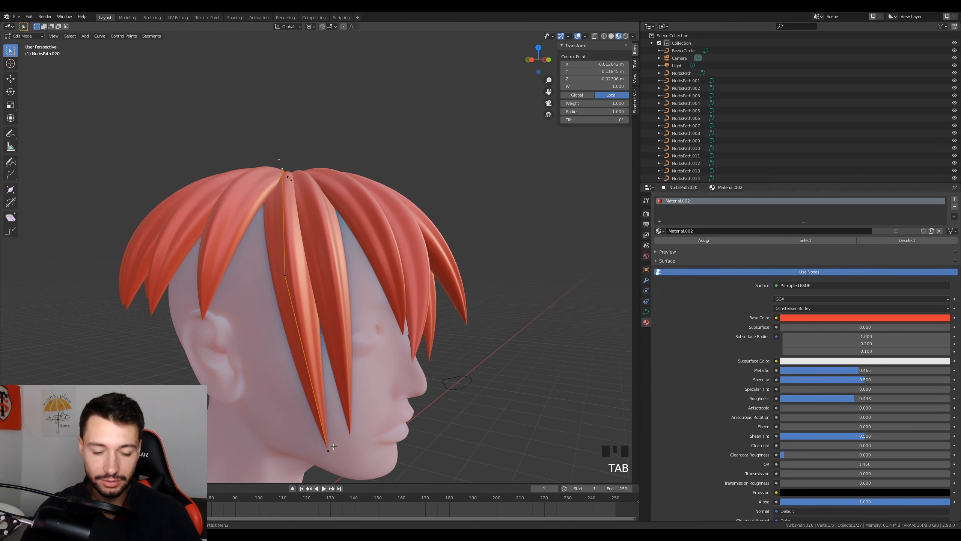
pyautogui.click(302, 457)
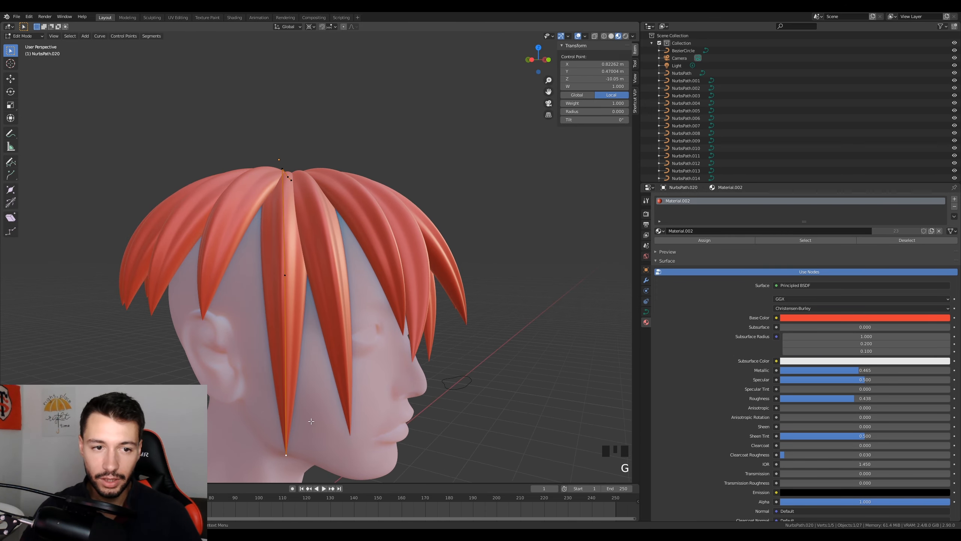
pyautogui.moveTo(302, 457); pyautogui.dragTo(305, 323, button='middle')
pyautogui.press('Tab')
pyautogui.press('Tab')
pyautogui.press('Tab')
# Lengthen the strand beside the opposite ear to below ear level and pull its middle control point inward.
pyautogui.scroll(-4, 305, 323)
pyautogui.press('KP_1')
pyautogui.click(398, 303)
pyautogui.press('Tab')
pyautogui.press('g')
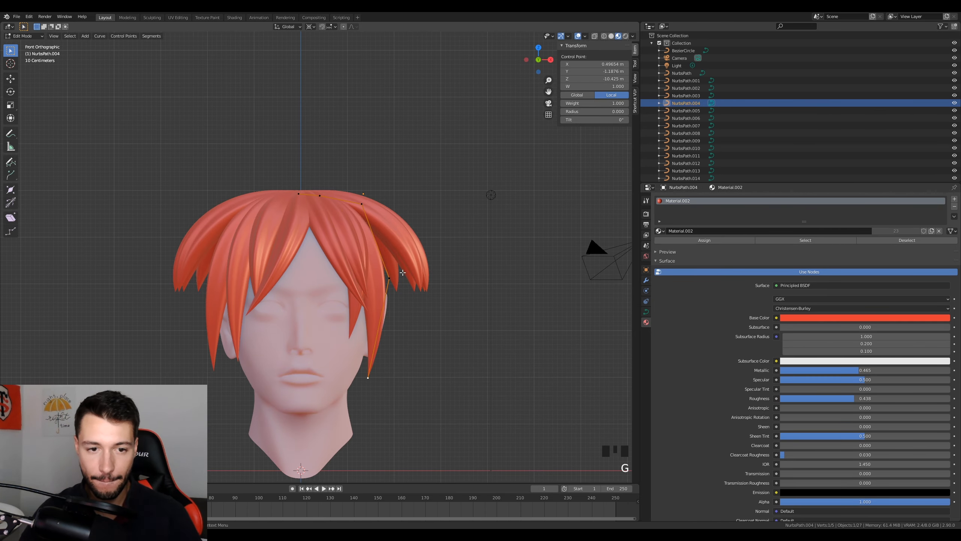
pyautogui.click(421, 302)
pyautogui.moveTo(402, 272); pyautogui.dragTo(409, 355, button='middle')
pyautogui.press('g')
pyautogui.click(401, 310)
# Lengthen the next strands toward the back on that same side, drawing their tips down and inward.
pyautogui.click(418, 292)
pyautogui.press('Tab')
pyautogui.press('g')
pyautogui.click(395, 288)
pyautogui.press('Tab')
pyautogui.click(397, 337)
pyautogui.press('Tab')
pyautogui.press('g')
pyautogui.click(382, 394)
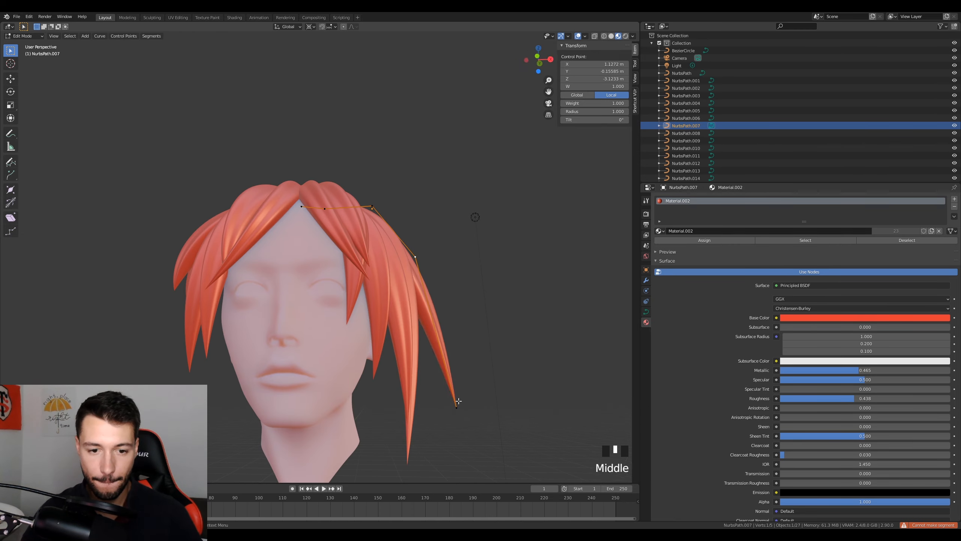
# Pull the tip of the outward-splayed side strand NurbsPath.007 down and inward toward the neck.
pyautogui.click(457, 408)
pyautogui.press('g')
pyautogui.press('Tab')
pyautogui.press('g')
pyautogui.click(384, 436)
pyautogui.press('g')
pyautogui.press('Tab')
pyautogui.moveTo(384, 468); pyautogui.dragTo(447, 363, button='middle')
pyautogui.press('g')
pyautogui.click(318, 420)
# Lengthen the last short side strand behind that ear by moving its tip down toward the neck.
pyautogui.press('Tab')
pyautogui.click(401, 296)
pyautogui.press('Tab')
pyautogui.press('g')
pyautogui.click(367, 452)
pyautogui.press('Tab')
# Lengthen side strand NurbsPath.019 on the other side of the head and reposition its middle control point in front view.
pyautogui.click(229, 307)
pyautogui.press('Tab')
pyautogui.click(223, 297)
pyautogui.press('KP_1')
pyautogui.press('g')
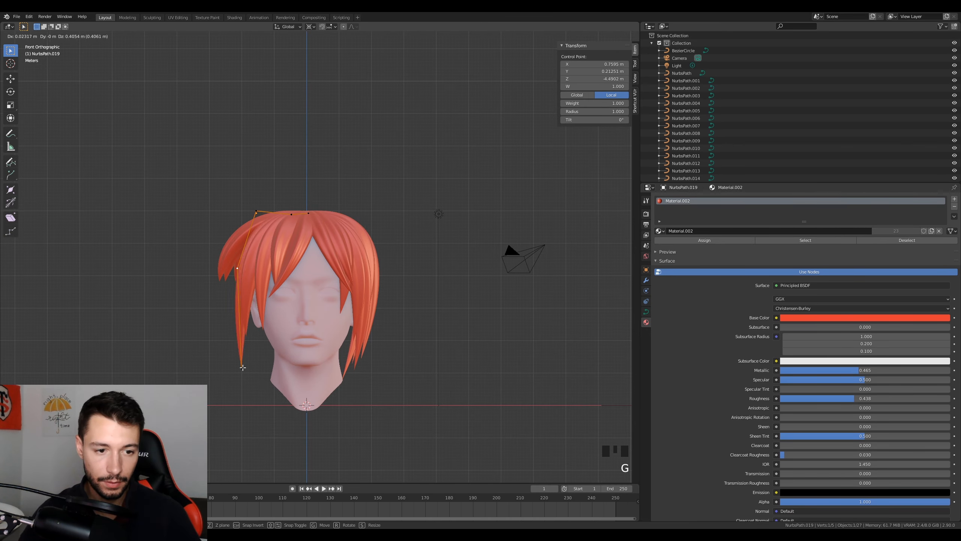
pyautogui.click(242, 367)
pyautogui.press('Tab')
# Lengthen the remaining short strands behind it on the same side and pull their middle control points inward.
pyautogui.click(258, 362)
pyautogui.press('Tab')
pyautogui.click(236, 278)
pyautogui.press('g')
pyautogui.click(242, 264)
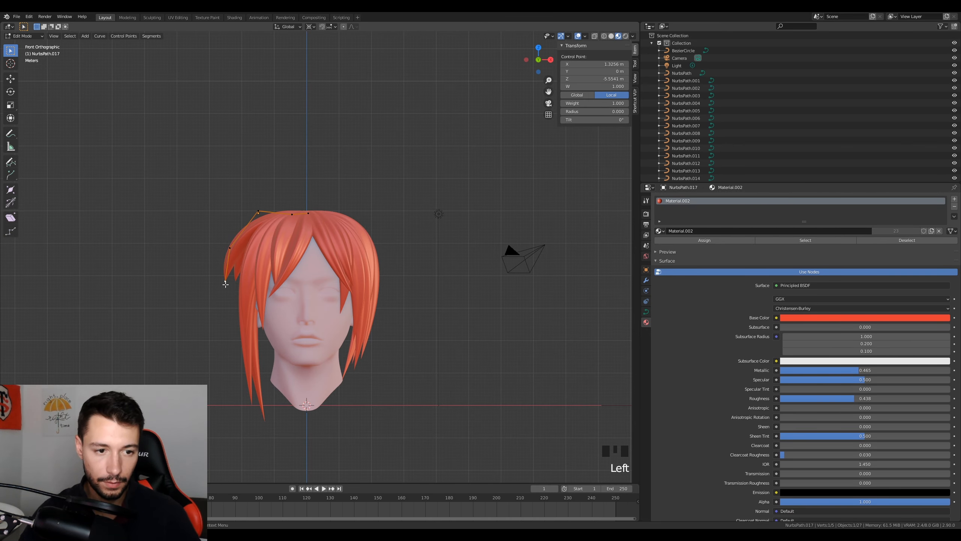
pyautogui.press('Tab')
pyautogui.click(235, 283)
pyautogui.press('Tab')
pyautogui.press('g')
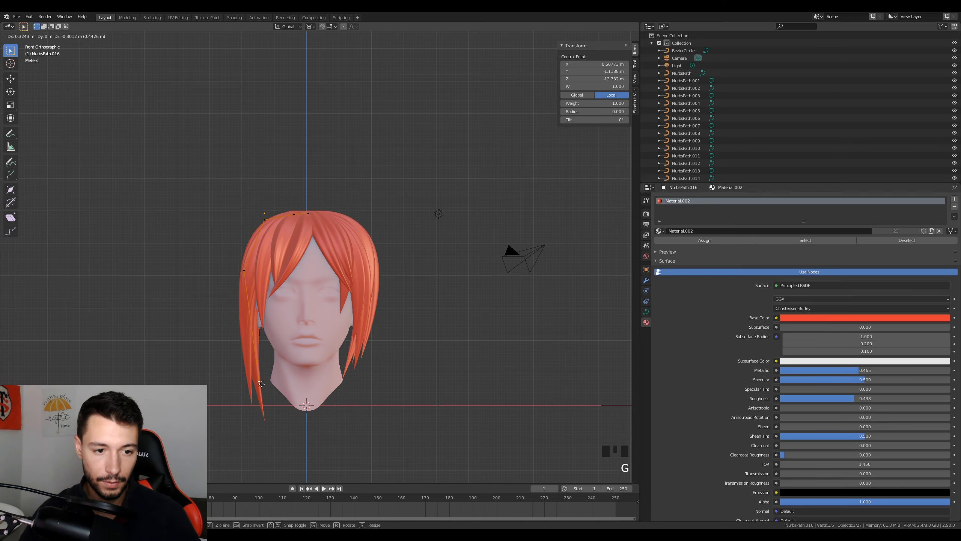
pyautogui.click(244, 250)
pyautogui.press('Tab')
# Examine the lengthened sides and the remaining short back strands from around the head.
pyautogui.moveTo(244, 265); pyautogui.dragTo(416, 393, button='middle')
pyautogui.click(366, 288)
pyautogui.press('Tab')
pyautogui.scroll(-2, 403, 464)
pyautogui.moveTo(403, 463); pyautogui.dragTo(385, 293, button='middle')
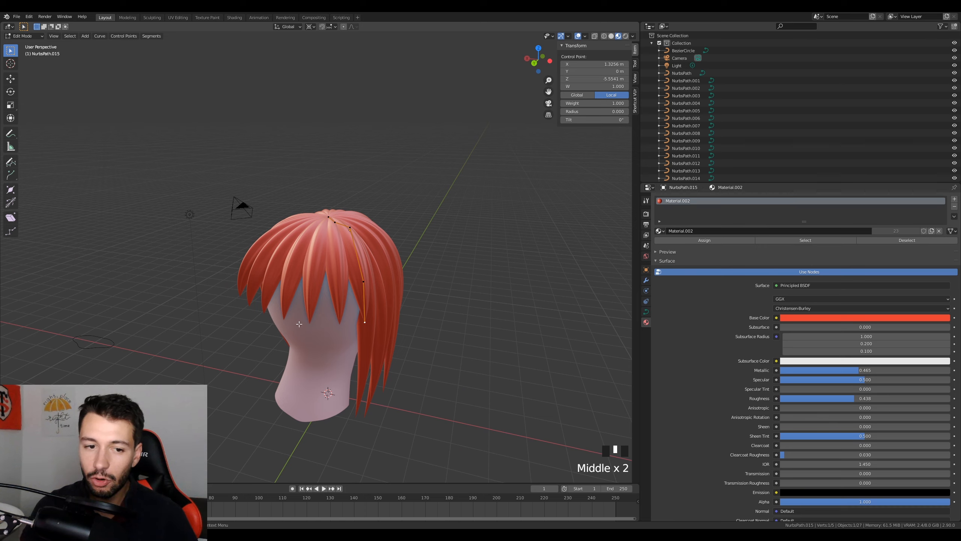
pyautogui.moveTo(298, 324); pyautogui.dragTo(408, 314, button='middle')
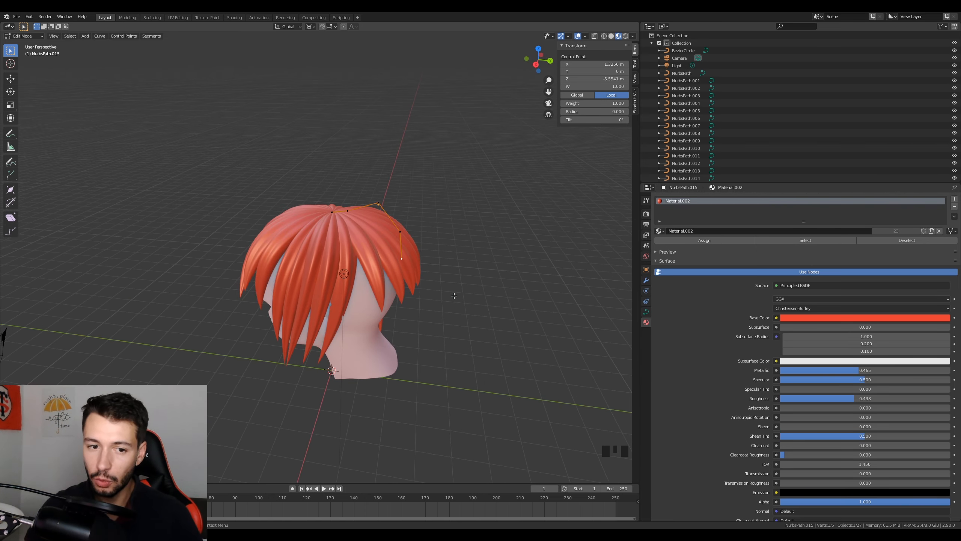
pyautogui.moveTo(454, 296); pyautogui.dragTo(426, 286, button='middle')
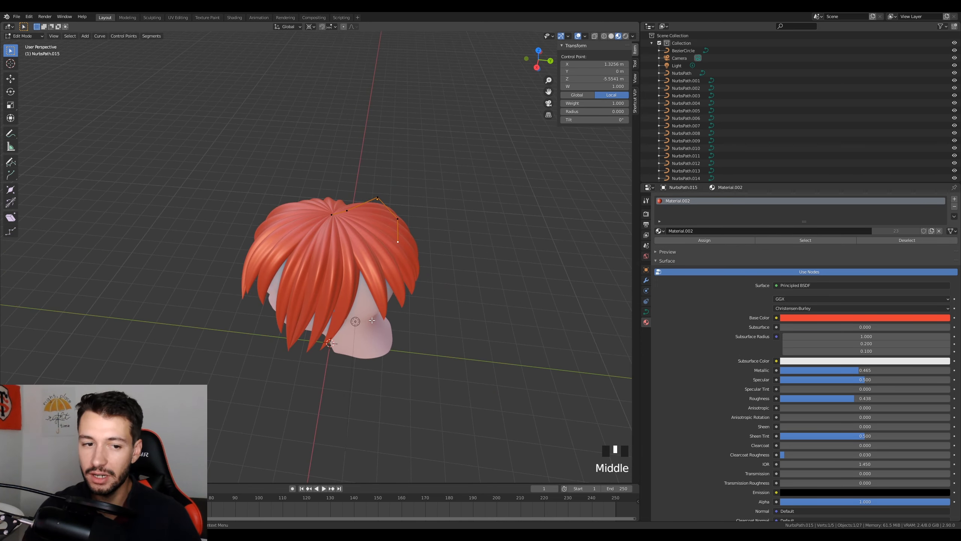
pyautogui.scroll(-1, 372, 321)
pyautogui.moveTo(372, 320); pyautogui.dragTo(317, 239, button='middle')
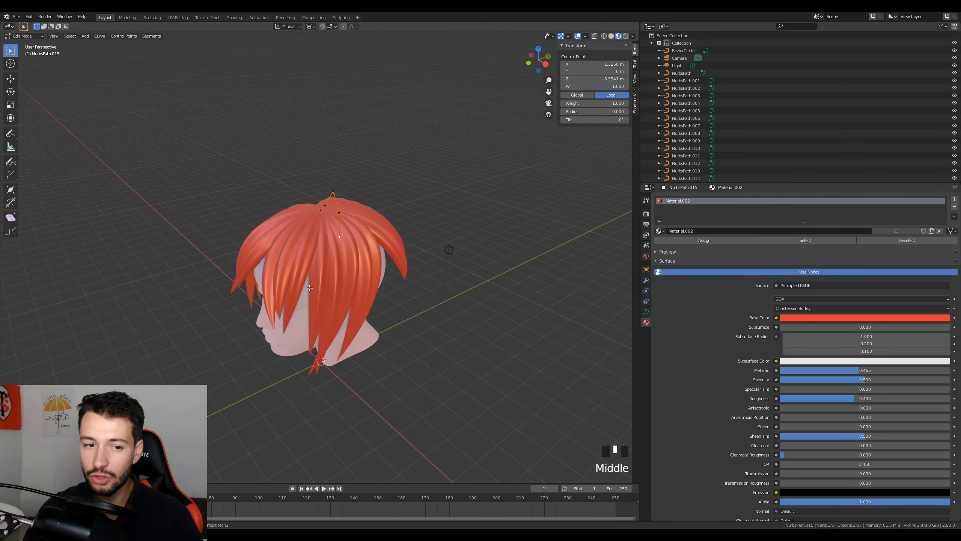
pyautogui.moveTo(313, 276); pyautogui.dragTo(225, 290, button='middle')
pyautogui.press('KP_3')
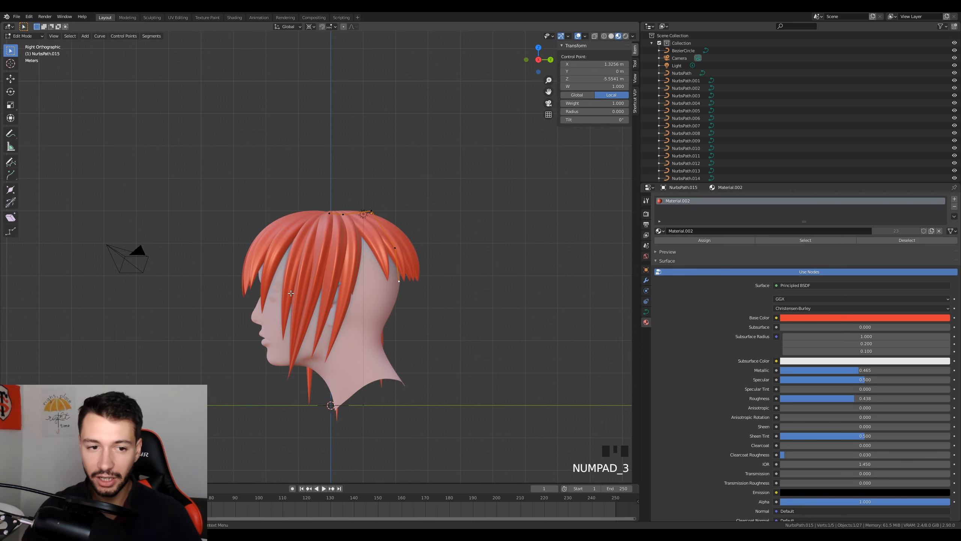
# Select the seven short back strands, NurbsPath.009 to NurbsPath.015, and open them together for control point editing.
pyautogui.scroll(3, 438, 336)
pyautogui.press('Tab')
pyautogui.click(298, 214)
pyautogui.press('Tab')
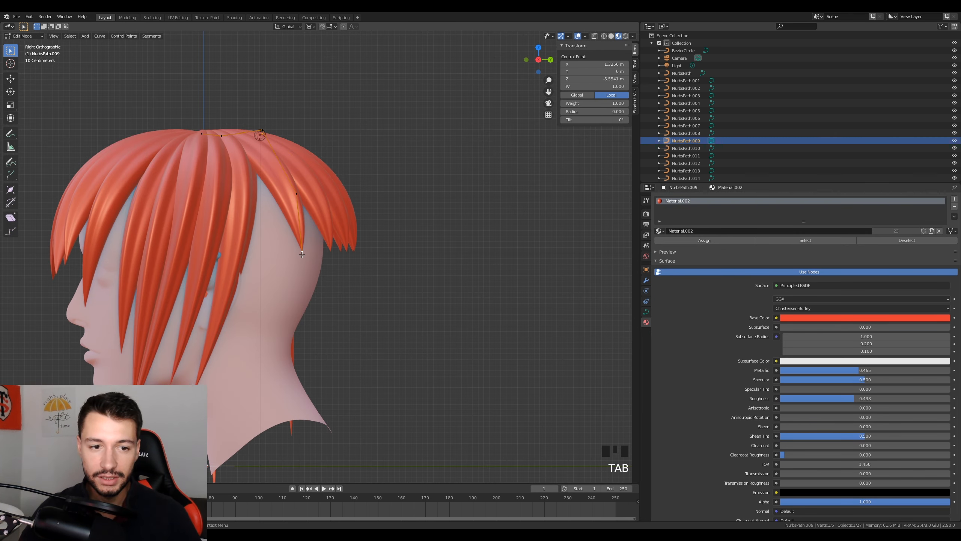
pyautogui.press('Tab')
pyautogui.keyDown('shift'); pyautogui.click(324, 227); pyautogui.keyUp('shift')
pyautogui.keyDown('shift'); pyautogui.click(354, 230); pyautogui.keyUp('shift')
pyautogui.keyDown('shift'); pyautogui.click(348, 237); pyautogui.keyUp('shift')
pyautogui.moveTo(348, 236); pyautogui.dragTo(277, 269, button='middle')
pyautogui.keyDown('shift'); pyautogui.click(374, 227); pyautogui.keyUp('shift')
pyautogui.keyDown('shift'); pyautogui.click(420, 211); pyautogui.keyUp('shift')
pyautogui.keyDown('shift'); pyautogui.click(421, 210); pyautogui.keyUp('shift')
pyautogui.moveTo(420, 211); pyautogui.dragTo(443, 243, button='middle')
pyautogui.press('Tab')
# Move the tips of all seven back strands about 3.4 m straight down along the Z axis.
pyautogui.press('KP_1')
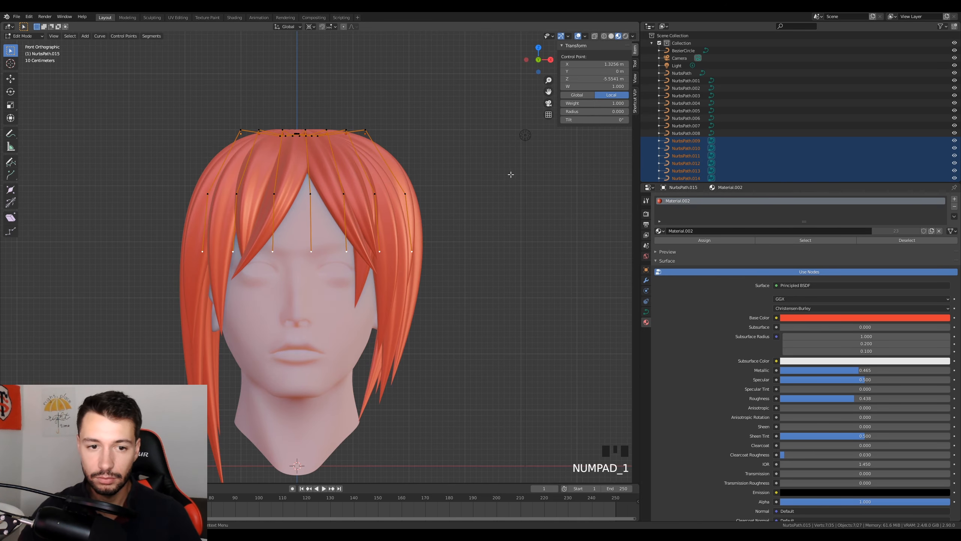
pyautogui.press('KP_3')
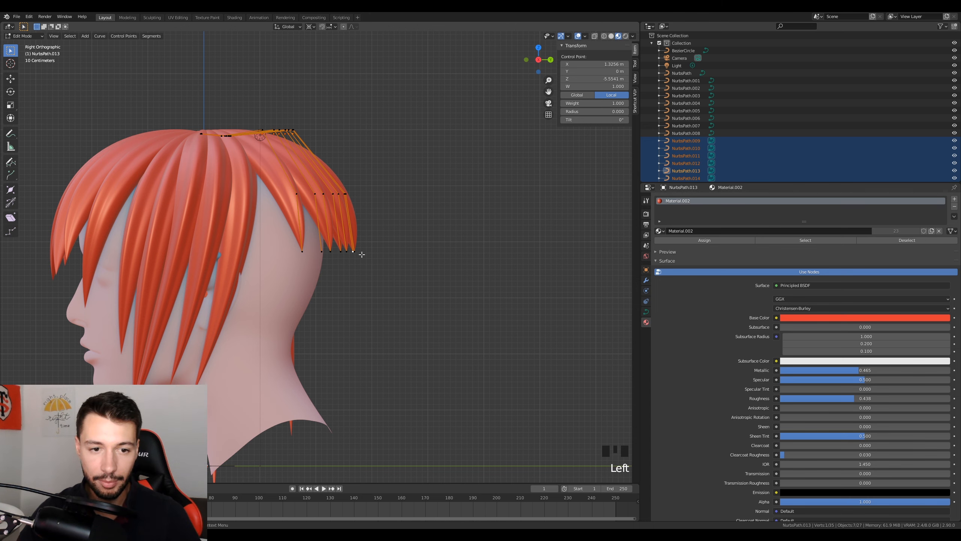
pyautogui.moveTo(366, 275); pyautogui.dragTo(314, 290, button='middle')
pyautogui.press('KP_1')
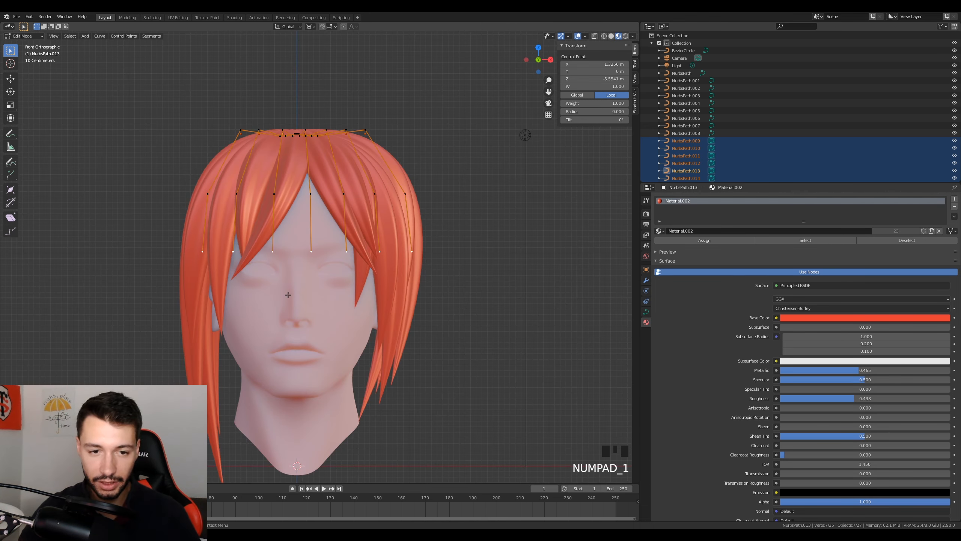
pyautogui.press('g')
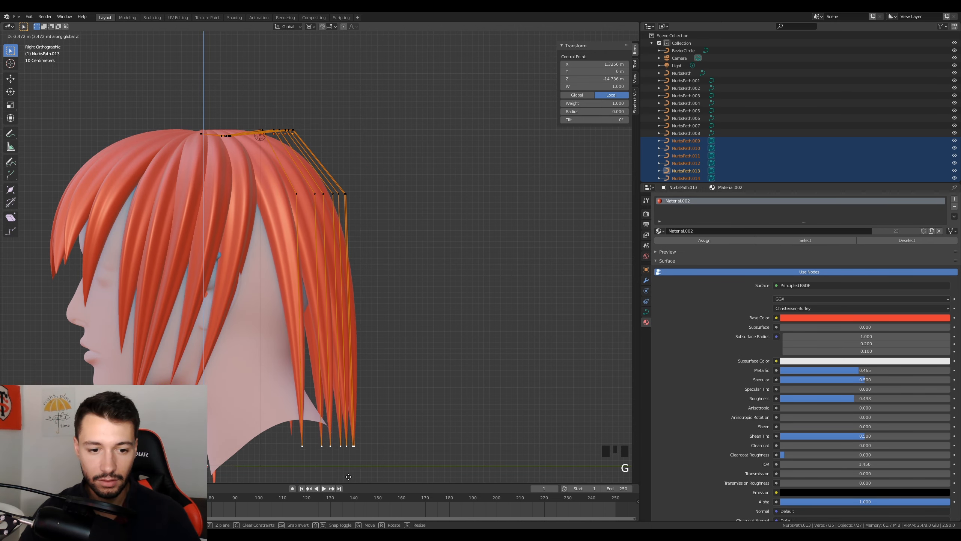
pyautogui.click(350, 465)
# Nudge the middle control points of the two outermost back strands slightly in side view.
pyautogui.press('g')
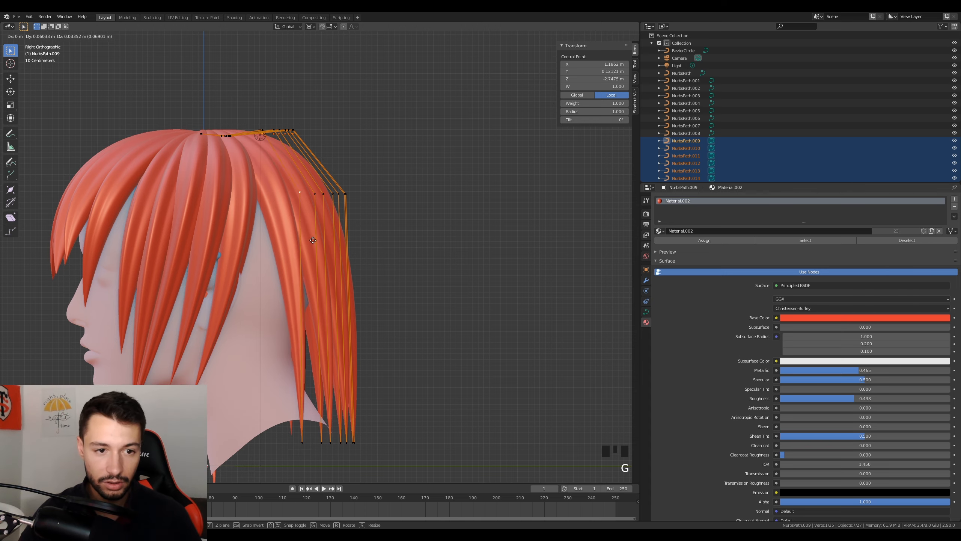
pyautogui.click(317, 197)
pyautogui.click(316, 196)
pyautogui.press('g')
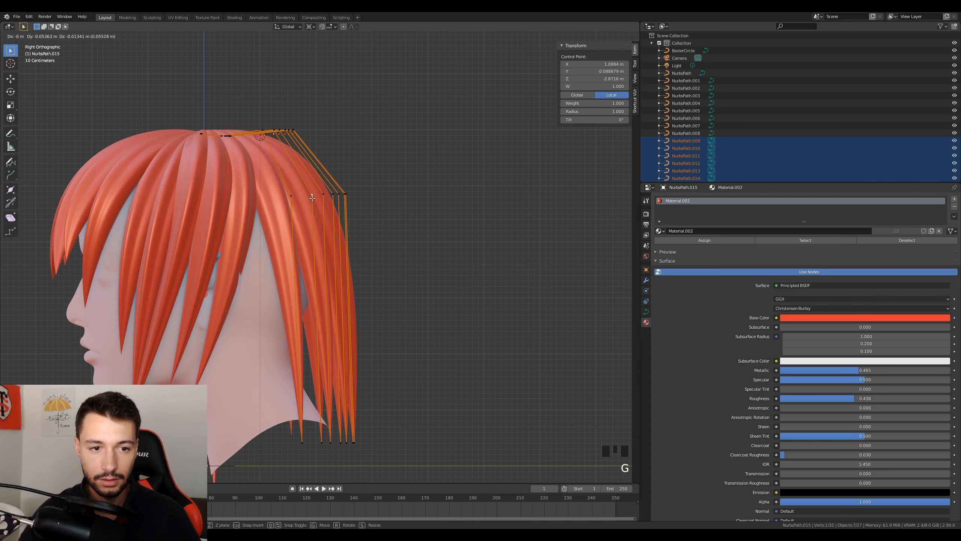
pyautogui.click(313, 198)
# Shift the tips of the NurbsPath.010 side's back strands sideways toward the outer edge, moving NurbsPath.011's tip about 1.2 m.
pyautogui.moveTo(314, 197); pyautogui.dragTo(339, 423, button='middle')
pyautogui.press('Tab')
pyautogui.press('Tab')
pyautogui.scroll(-3, 291, 412)
pyautogui.click(264, 367)
pyautogui.press('g')
pyautogui.click(326, 417)
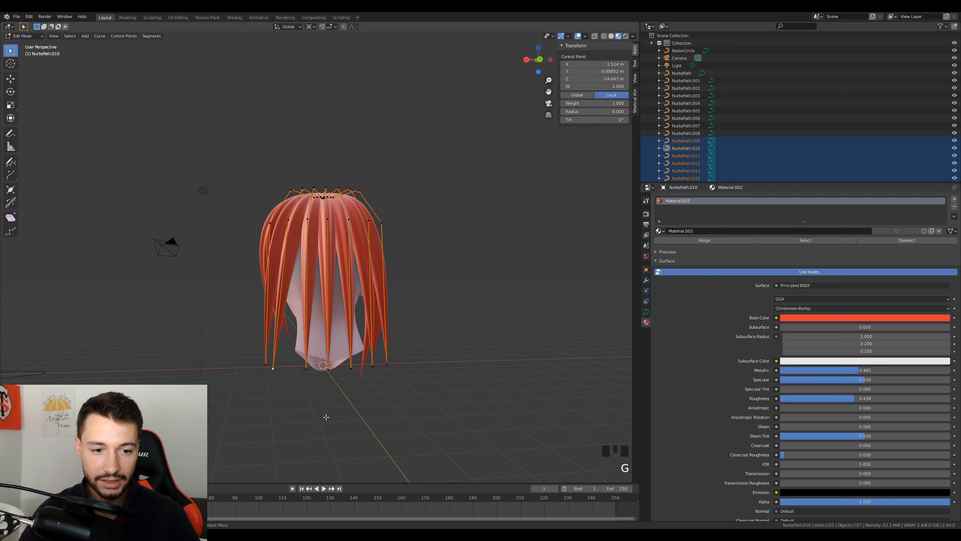
pyautogui.press('g')
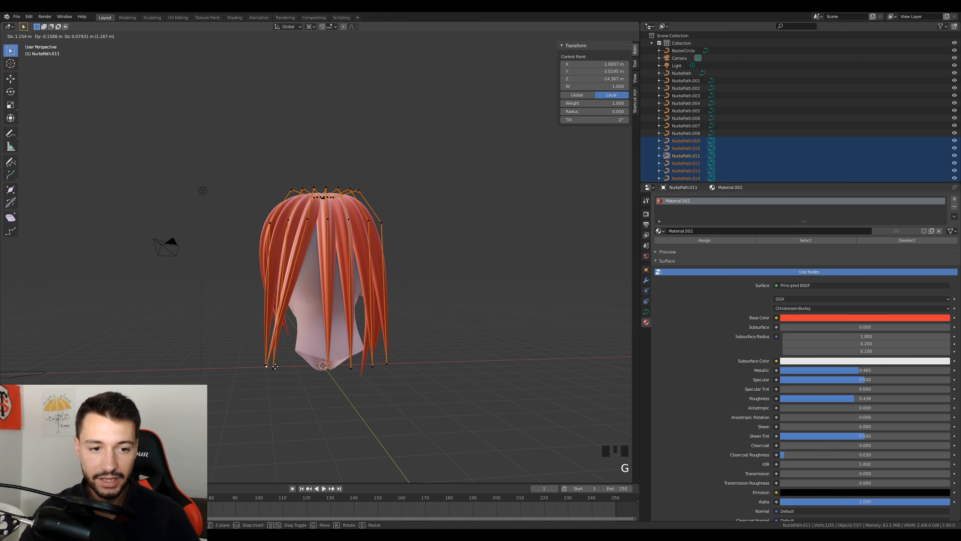
pyautogui.click(275, 366)
pyautogui.press('g')
pyautogui.click(355, 375)
# Reposition the tip of the outermost back strand on the opposite side, NurbsPath.015.
pyautogui.moveTo(393, 375); pyautogui.dragTo(369, 373, button='middle')
pyautogui.click(370, 372)
pyautogui.press('g')
pyautogui.press('g')
pyautogui.click(378, 371)
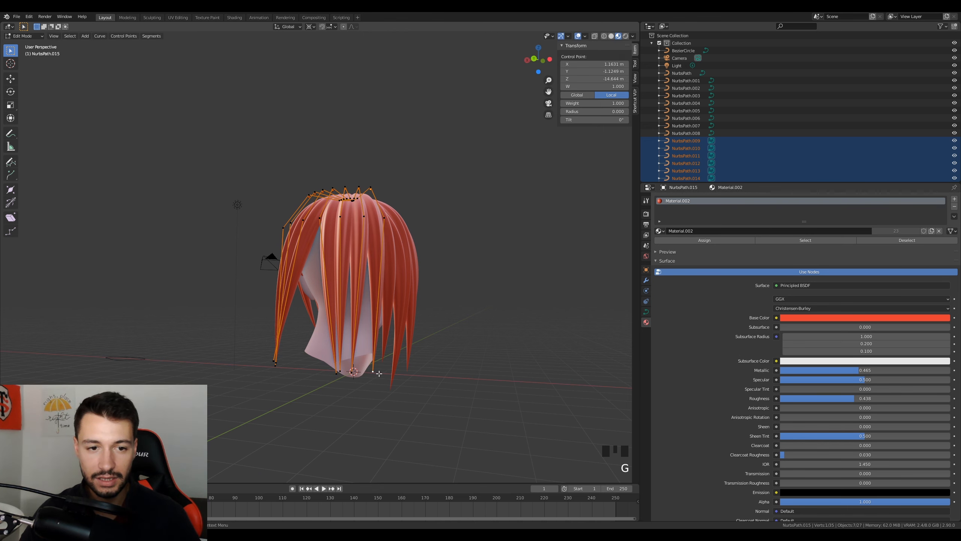
# Lower the middle control points of the outer back strands on that side, moving NurbsPath.014's by about 0.7 m.
pyautogui.moveTo(382, 230); pyautogui.dragTo(284, 287, button='middle')
pyautogui.click(384, 220)
pyautogui.press('g')
pyautogui.click(388, 242)
pyautogui.press('g')
pyautogui.click(292, 289)
pyautogui.click(293, 230)
pyautogui.press('g')
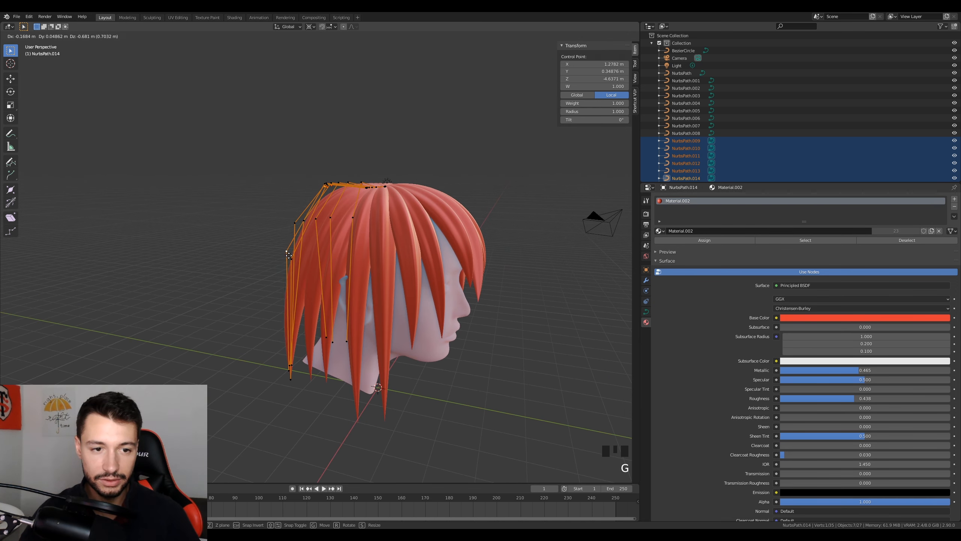
pyautogui.click(289, 255)
# Lower the middle control points of the next back strands, including NurbsPath.012 and NurbsPath.009, to round the hair's back.
pyautogui.click(295, 223)
pyautogui.press('g')
pyautogui.click(289, 240)
pyautogui.moveTo(290, 240)
pyautogui.mouseDown(button='middle')
pyautogui.moveTo(306, 227)
pyautogui.moveTo(335, 287)
pyautogui.moveTo(302, 227)
pyautogui.mouseUp(button='middle')
pyautogui.click(306, 227)
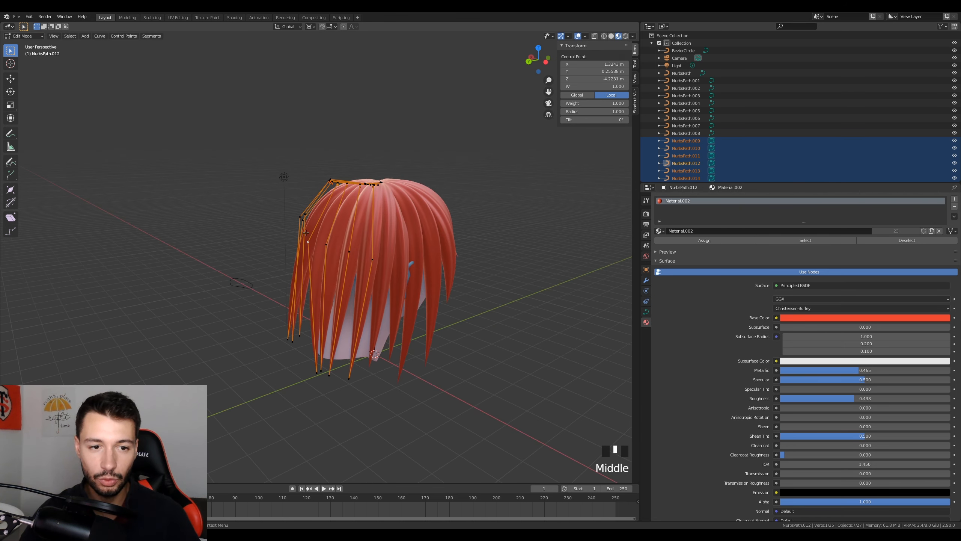
pyautogui.click(301, 226)
pyautogui.press('g')
pyautogui.click(302, 268)
# Lower the middle control points of two more back strands, NurbsPath.011 by about 1.1 m and NurbsPath.010.
pyautogui.moveTo(302, 269); pyautogui.dragTo(304, 222, button='middle')
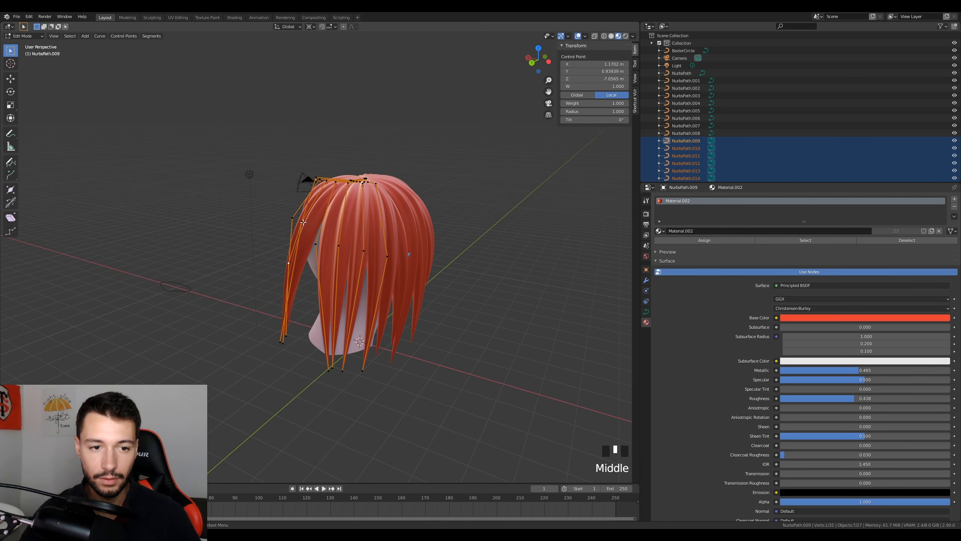
pyautogui.moveTo(327, 257); pyautogui.dragTo(419, 259, button='middle')
pyautogui.click(327, 226)
pyautogui.press('g')
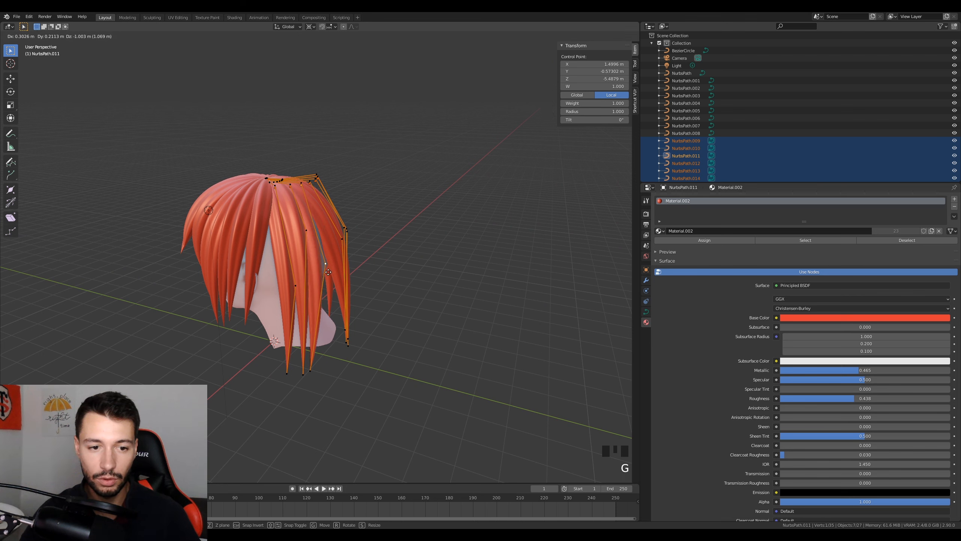
pyautogui.click(332, 266)
pyautogui.moveTo(332, 267); pyautogui.dragTo(478, 382, button='middle')
pyautogui.click(330, 229)
pyautogui.press('g')
pyautogui.click(340, 264)
pyautogui.press('Tab')
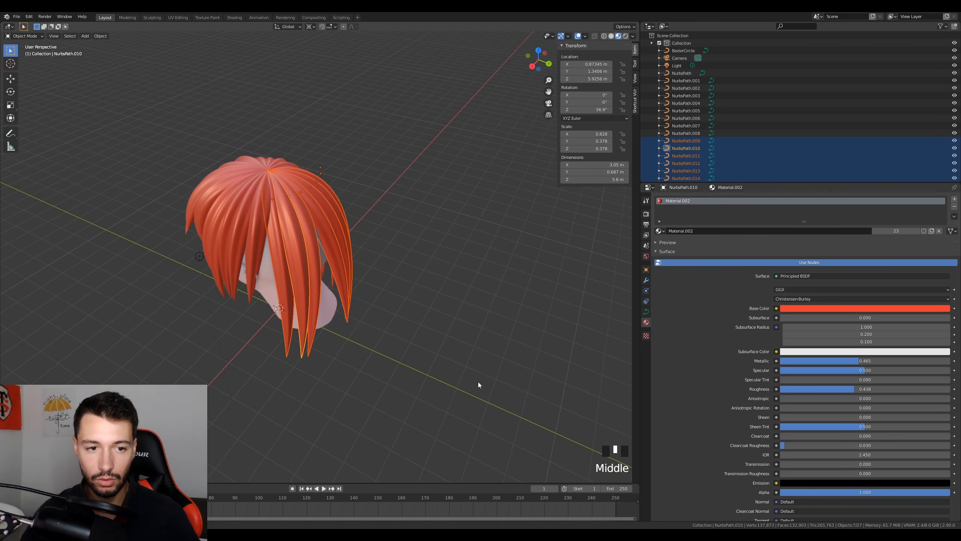
# Taper the tip of back strand NurbsPath.012 by reducing its end control point's radius.
pyautogui.scroll(5, 388, 354)
pyautogui.scroll(-3, 389, 354)
pyautogui.moveTo(350, 347); pyautogui.dragTo(348, 276, button='middle')
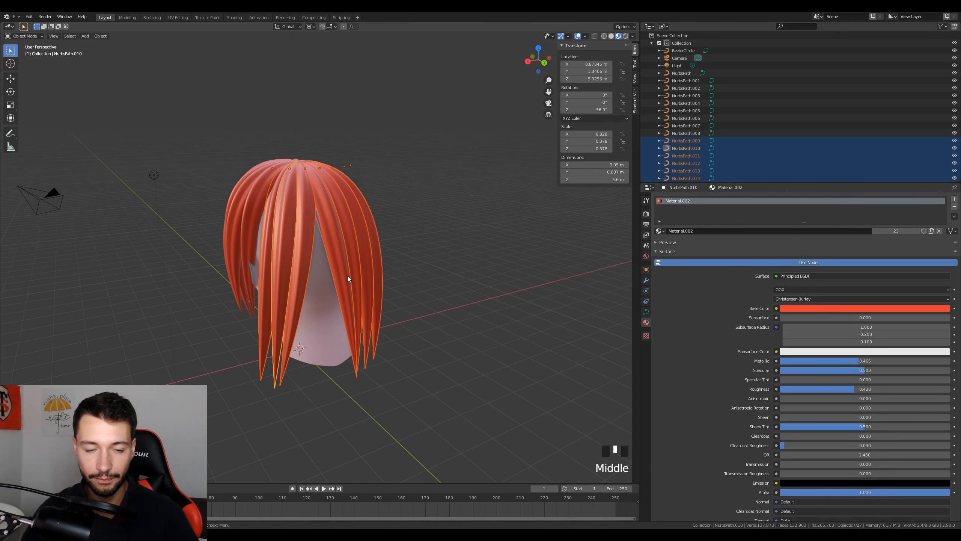
pyautogui.click(367, 320)
pyautogui.moveTo(368, 320); pyautogui.dragTo(324, 460, button='middle')
pyautogui.press('Tab')
pyautogui.hotkey('alt', 's')
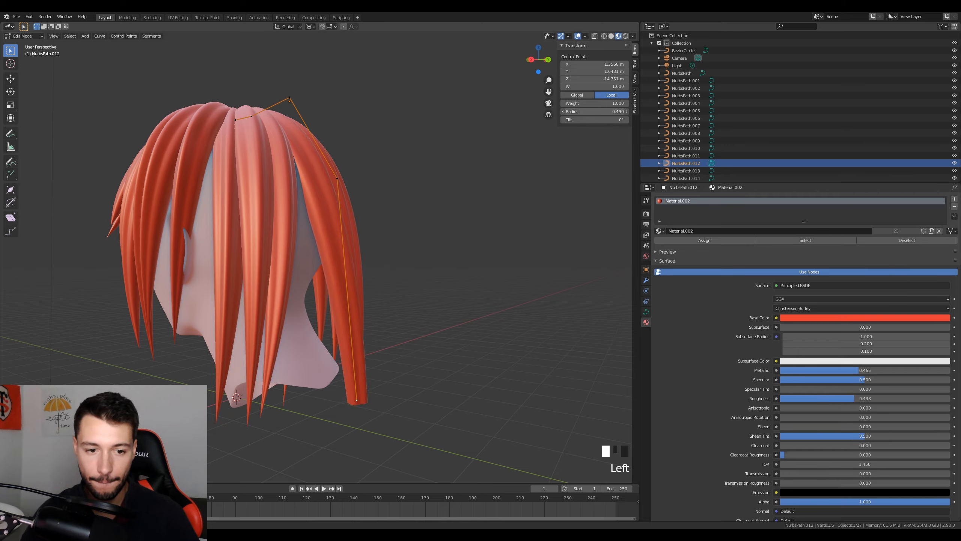
pyautogui.moveTo(594, 111); pyautogui.dragTo(564, 111)
pyautogui.press('Tab')
# Duplicate the strand three times in top view, rotating the copies about the crown to Z angles of about 75.7°, 65.8° and 26.3°.
pyautogui.moveTo(492, 322); pyautogui.dragTo(323, 214, button='middle')
pyautogui.press('KP_7')
pyautogui.scroll(1, 332, 286)
pyautogui.hotkey('shift', 'd')
pyautogui.press('r')
pyautogui.click(512, 341)
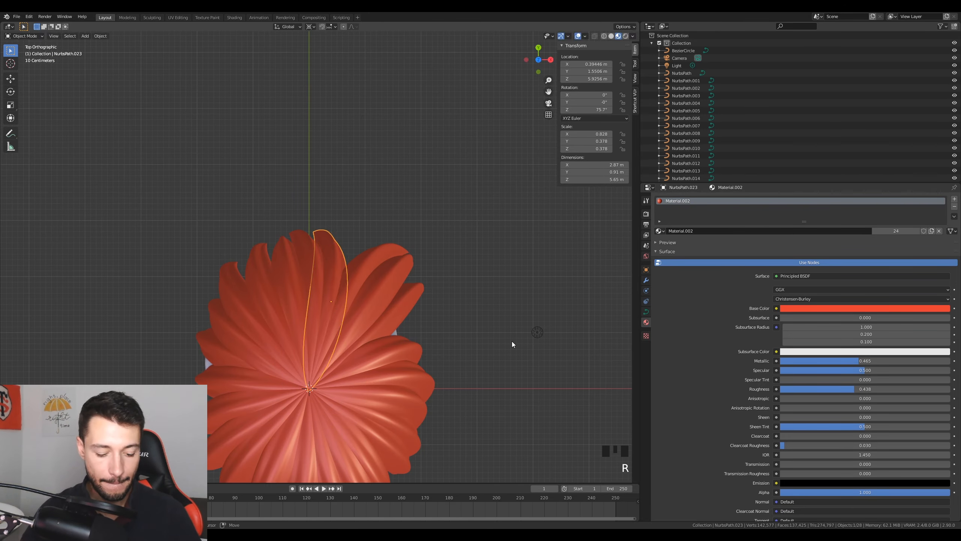
pyautogui.hotkey('shift', 'd')
pyautogui.press('r')
pyautogui.click(492, 376)
pyautogui.hotkey('shift', 'd')
pyautogui.press('r')
pyautogui.click(510, 77)
# Adjust the tips of neighbouring back strands beside NurbsPath.010 to even out their spacing.
pyautogui.moveTo(511, 78); pyautogui.dragTo(191, 347, button='middle')
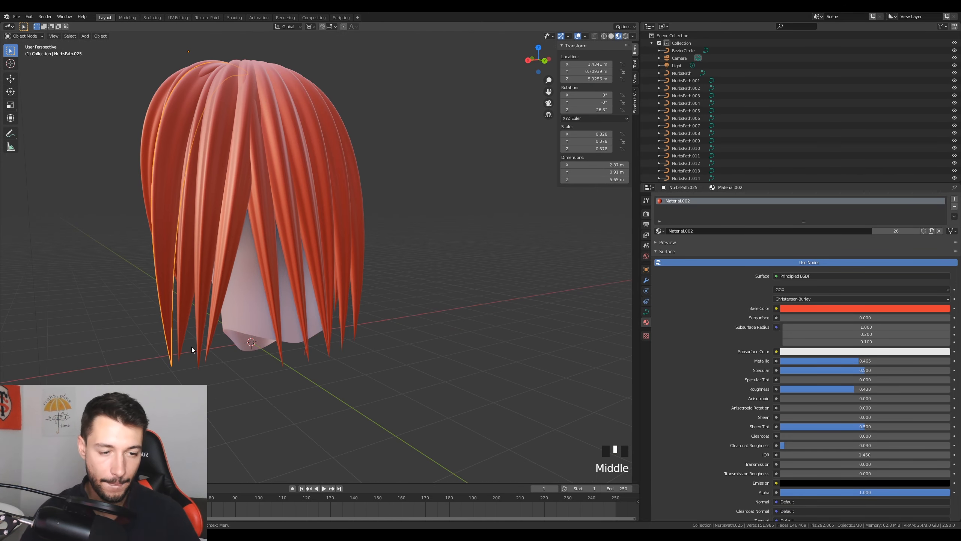
pyautogui.press('Tab')
pyautogui.press('Tab')
pyautogui.scroll(2, 212, 321)
pyautogui.scroll(-2, 235, 321)
pyautogui.click(236, 335)
pyautogui.press('Tab')
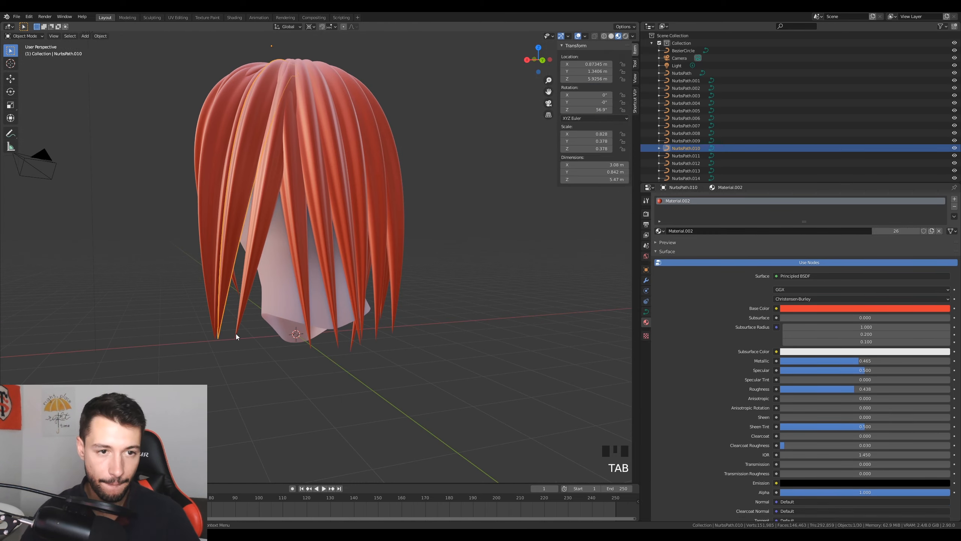
pyautogui.click(236, 336)
pyautogui.press('Tab')
pyautogui.press('g')
pyautogui.click(226, 342)
pyautogui.press('Tab')
# Examine the overall hairstyle around the head, checking its silhouette from the back, side and front.
pyautogui.moveTo(309, 296); pyautogui.dragTo(335, 307, button='middle')
pyautogui.scroll(2, 356, 341)
pyautogui.press('Tab')
pyautogui.click(379, 370)
pyautogui.press('Tab')
pyautogui.press('KP_1')
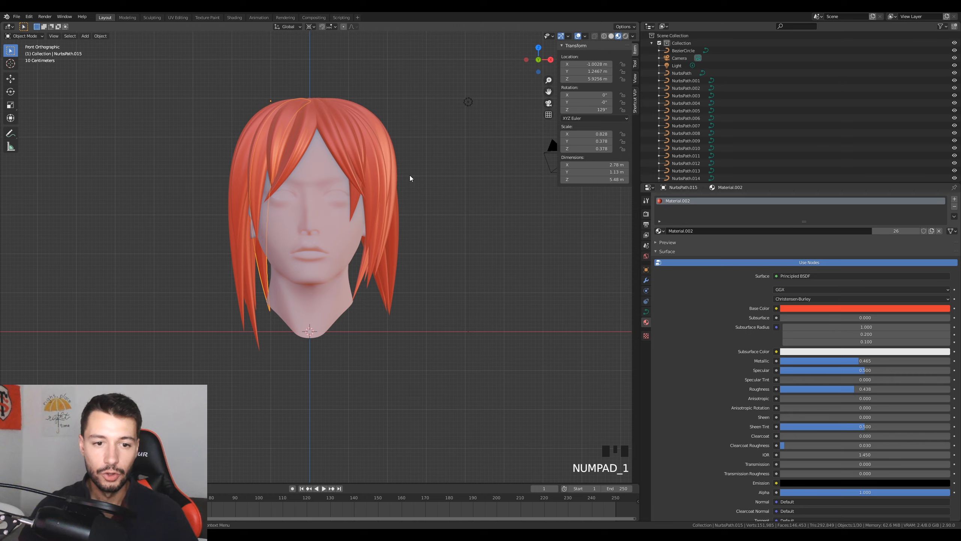
pyautogui.keyDown('shift'); pyautogui.moveTo(410, 178); pyautogui.dragTo(402, 203, button='middle'); pyautogui.keyUp('shift')
pyautogui.moveTo(422, 158); pyautogui.dragTo(90, 242, button='middle')
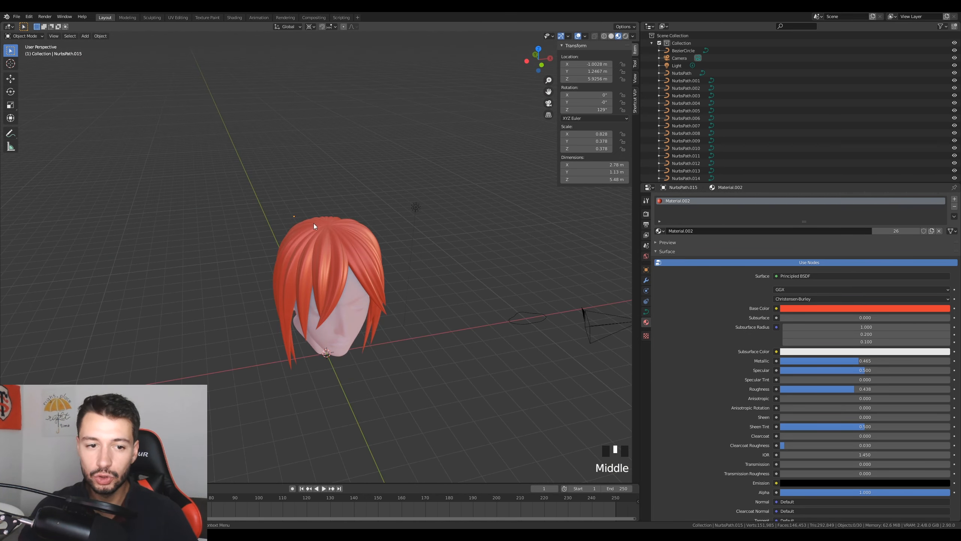
pyautogui.moveTo(314, 223)
pyautogui.mouseDown(button='middle')
pyautogui.moveTo(290, 274)
pyautogui.moveTo(291, 209)
pyautogui.moveTo(328, 225)
pyautogui.mouseUp(button='middle')
pyautogui.scroll(2, 291, 209)
pyautogui.scroll(-1, 317, 236)
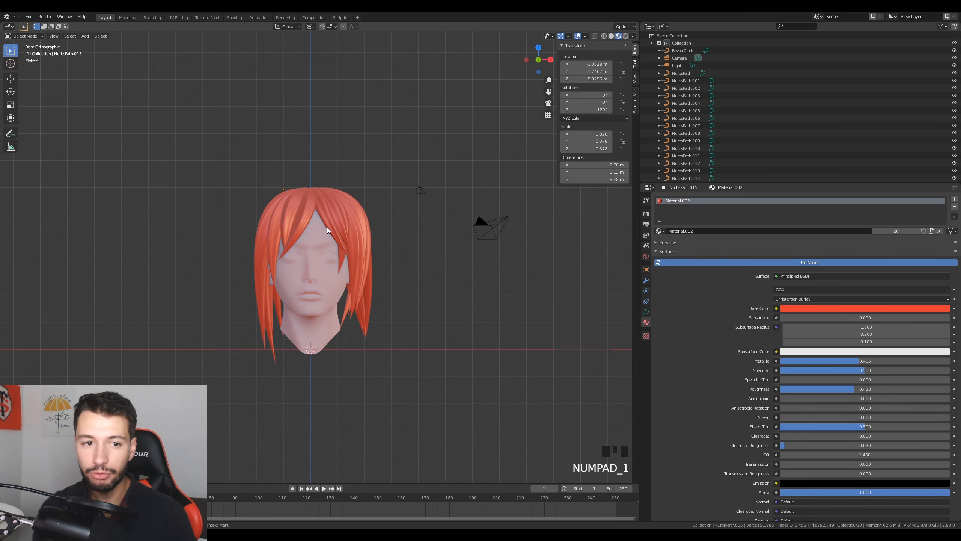
pyautogui.scroll(3, 347, 228)
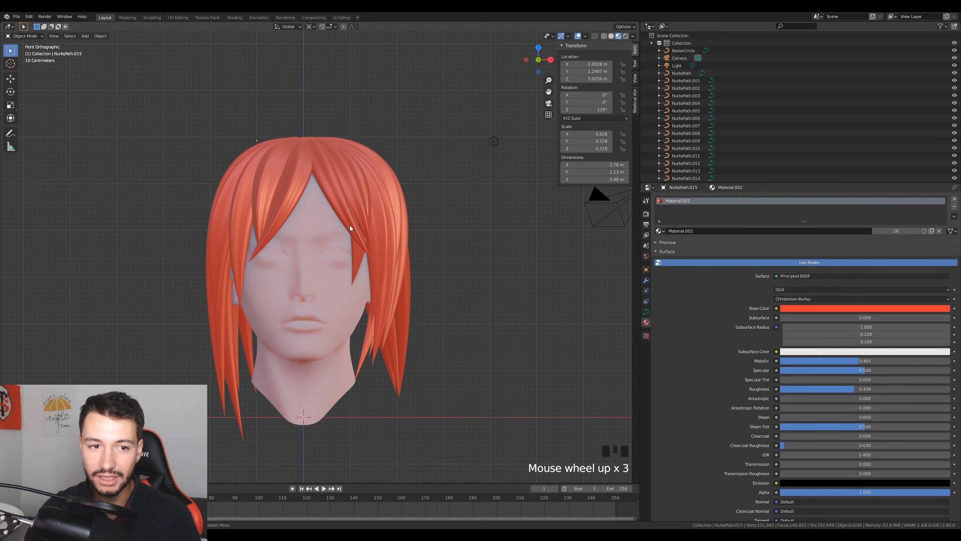
pyautogui.keyDown('shift'); pyautogui.moveTo(350, 225); pyautogui.dragTo(350, 173, button='middle'); pyautogui.keyUp('shift')
pyautogui.scroll(-2, 328, 193)
pyautogui.keyDown('shift'); pyautogui.moveTo(382, 111); pyautogui.dragTo(385, 143, button='middle'); pyautogui.keyUp('shift')
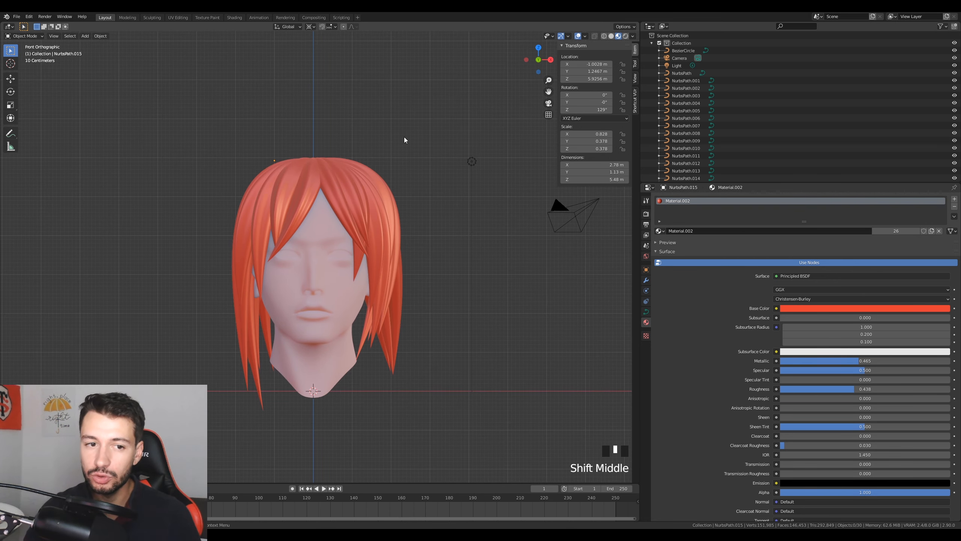
# Try moving the head mesh on its own, independently of the hair strands.
pyautogui.click(325, 260)
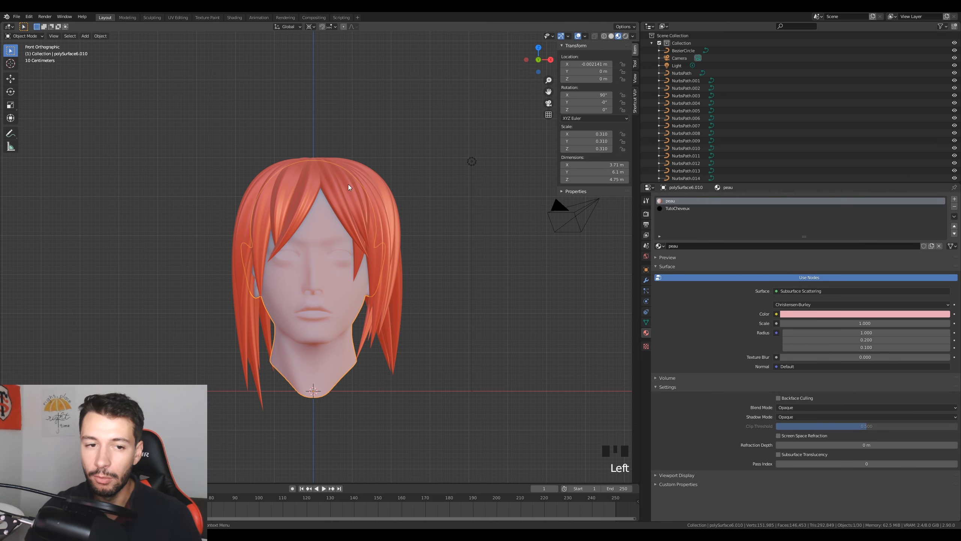
pyautogui.click(362, 196)
pyautogui.click(318, 235)
pyautogui.press('g')
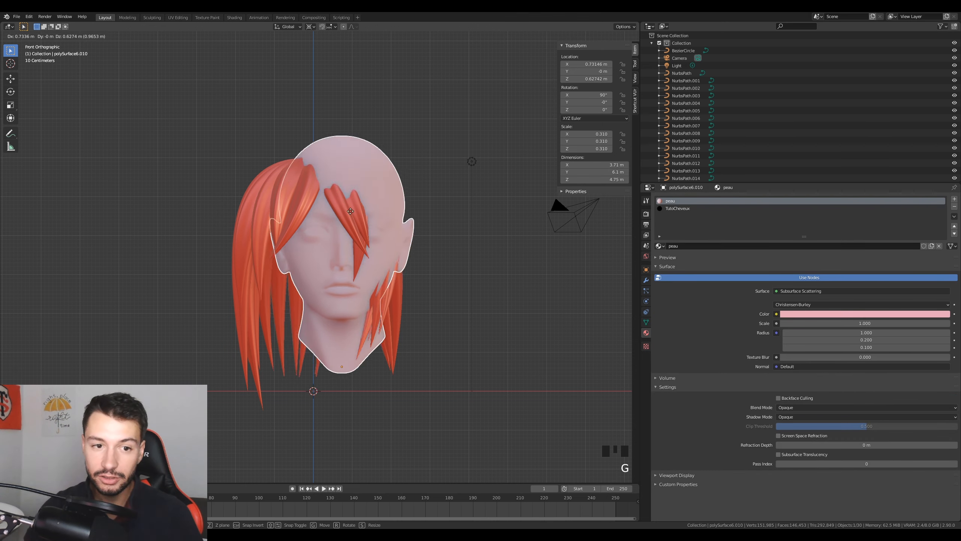
pyautogui.rightClick(354, 248)
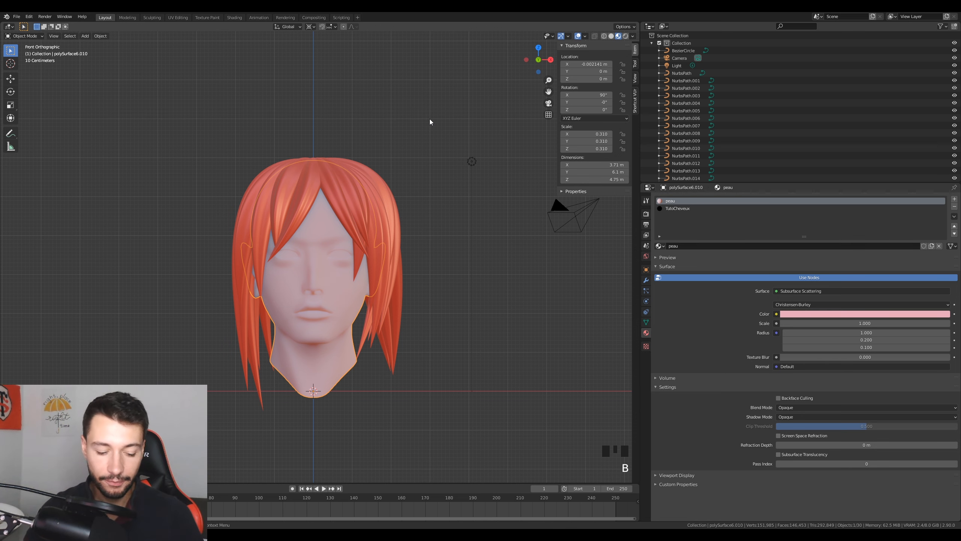
# Switch to solid shading and parent all the NurbsPath hair strands to the head mesh polySurface6.010.
pyautogui.press('z')
pyautogui.click(399, 129)
pyautogui.moveTo(421, 114); pyautogui.dragTo(248, 375)
pyautogui.press('z')
pyautogui.click(373, 287)
pyautogui.keyDown('shift'); pyautogui.click(335, 287); pyautogui.keyUp('shift')
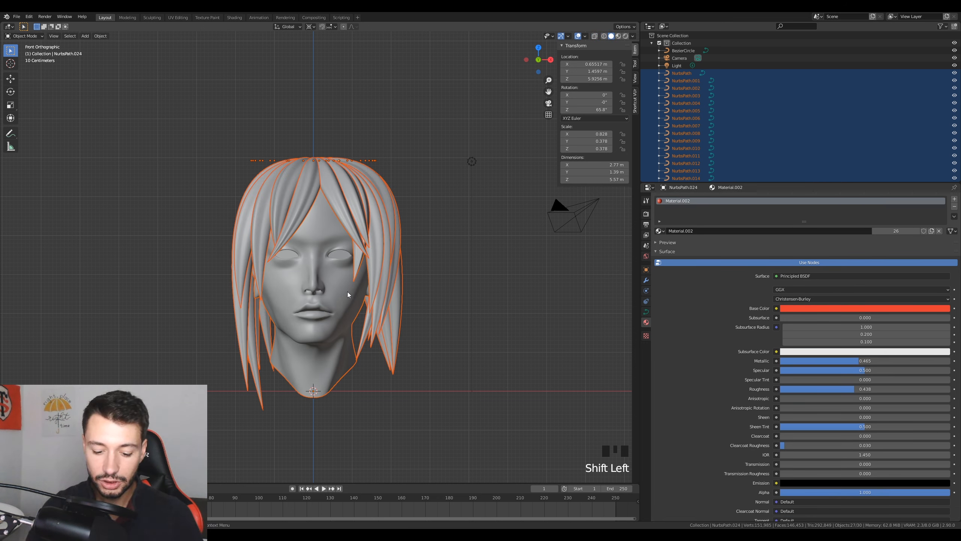
pyautogui.keyDown('shift'); pyautogui.click(349, 295); pyautogui.keyUp('shift')
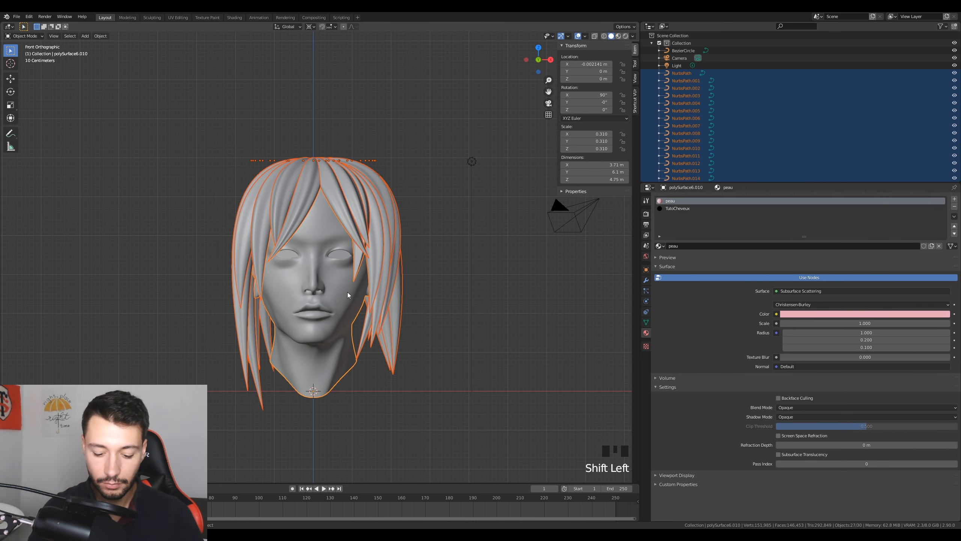
pyautogui.hotkey('ctrl', 'p')
pyautogui.click(347, 292)
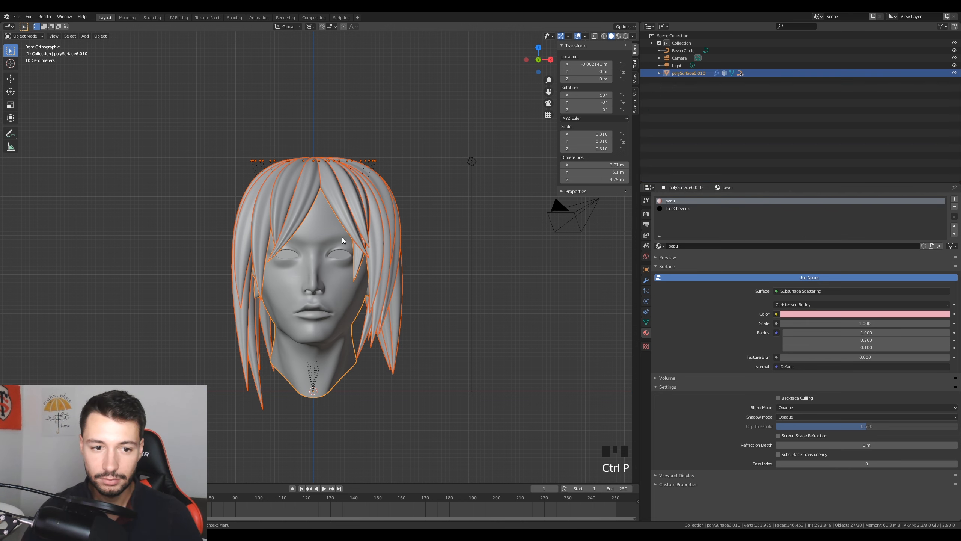
# Try moving the head together with its parented hair, and clear the selection.
pyautogui.click(338, 281)
pyautogui.click(333, 320)
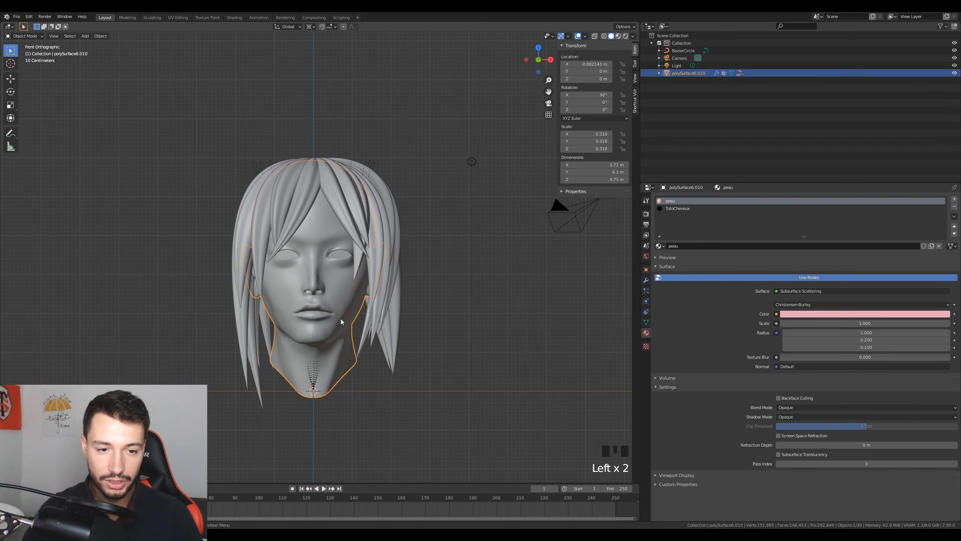
pyautogui.press('g')
pyautogui.rightClick(329, 328)
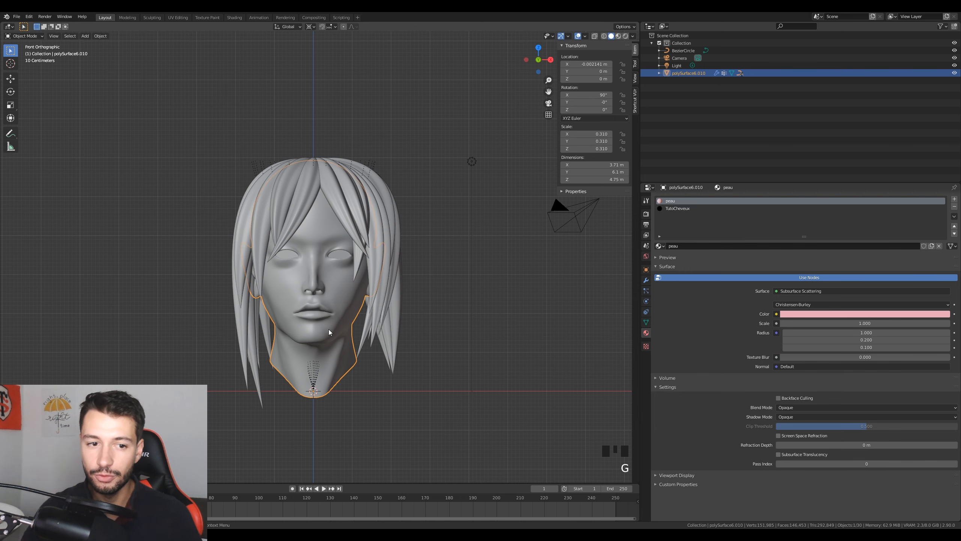
pyautogui.scroll(2, 379, 321)
pyautogui.click(451, 296)
pyautogui.scroll(2, 447, 276)
pyautogui.scroll(-2, 450, 280)
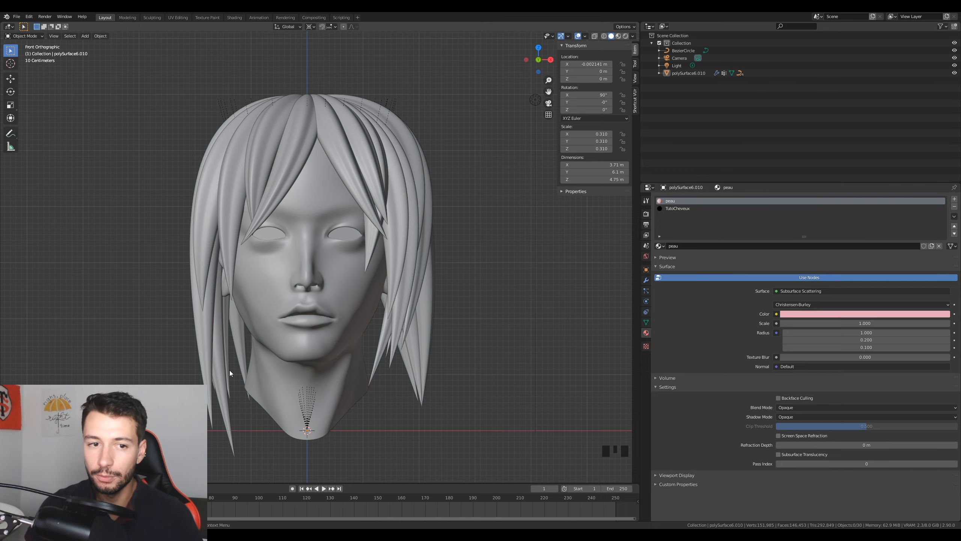
# Try lifting the tip of the front fringe strand NurbsPath up and away from the face.
pyautogui.moveTo(405, 189); pyautogui.dragTo(426, 269, button='middle')
pyautogui.press('Tab')
pyautogui.press('Tab')
pyautogui.click(278, 269)
pyautogui.press('Tab')
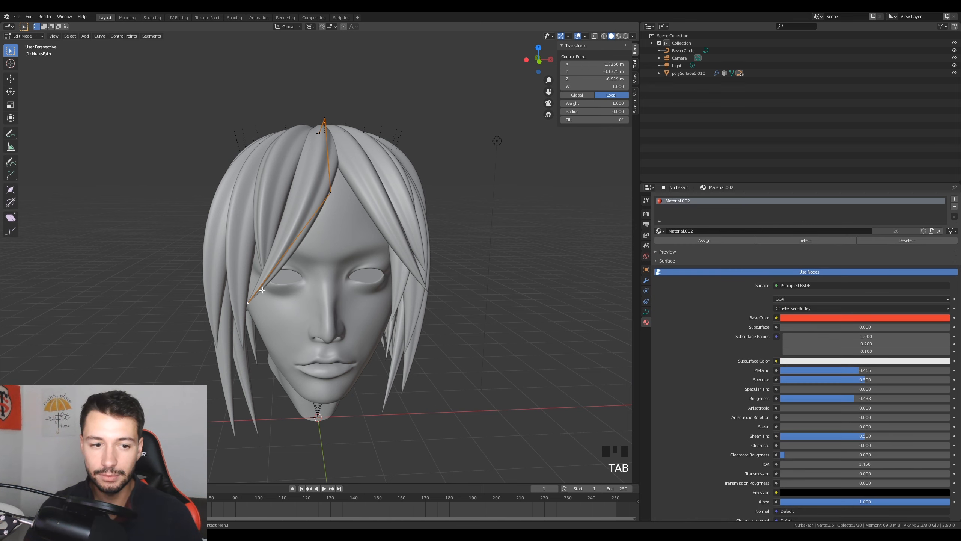
pyautogui.moveTo(250, 309); pyautogui.dragTo(177, 281, button='middle')
pyautogui.press('g')
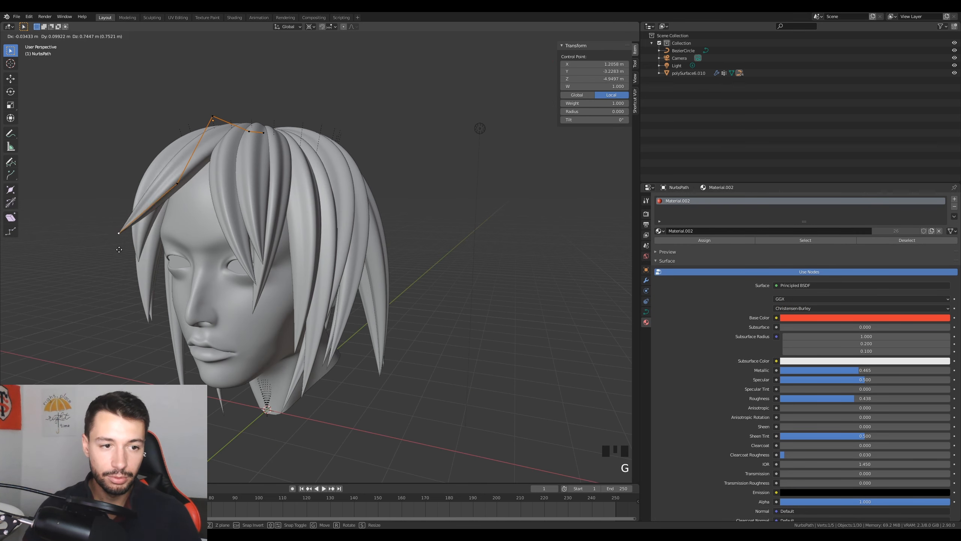
pyautogui.click(109, 144)
pyautogui.press('Tab')
pyautogui.moveTo(231, 208); pyautogui.dragTo(359, 281, button='middle')
pyautogui.hotkey('ctrl', 'z')
pyautogui.hotkey('ctrl', 'z')
pyautogui.press('Tab')
# Move the BezierCircle bevel profile along X to about 3.77 m, closer to the head.
pyautogui.scroll(2, 359, 281)
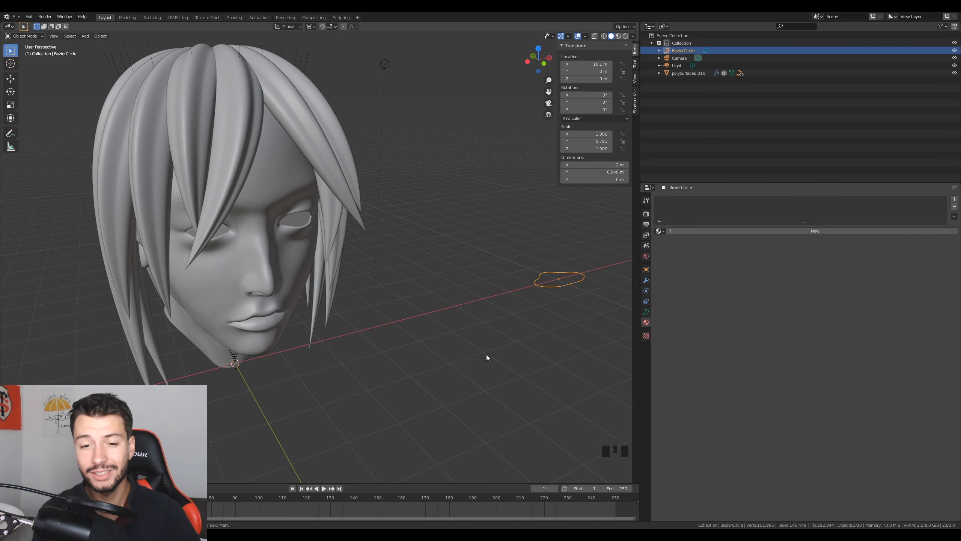
pyautogui.scroll(-2, 476, 290)
pyautogui.moveTo(476, 290); pyautogui.dragTo(470, 387, button='middle')
pyautogui.scroll(-2, 484, 417)
pyautogui.press('g')
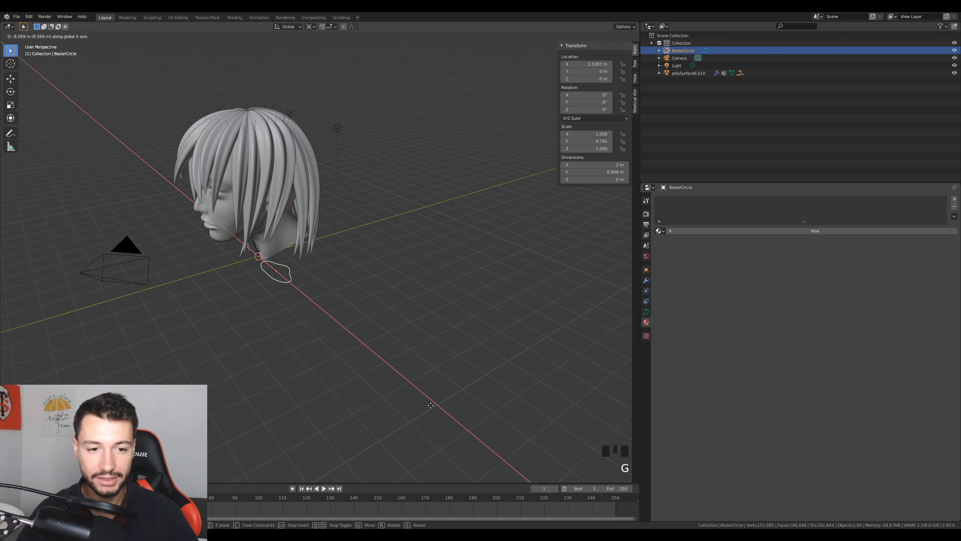
pyautogui.click(443, 412)
pyautogui.scroll(2, 304, 309)
pyautogui.keyDown('shift'); pyautogui.moveTo(304, 309); pyautogui.dragTo(334, 335, button='middle'); pyautogui.keyUp('shift')
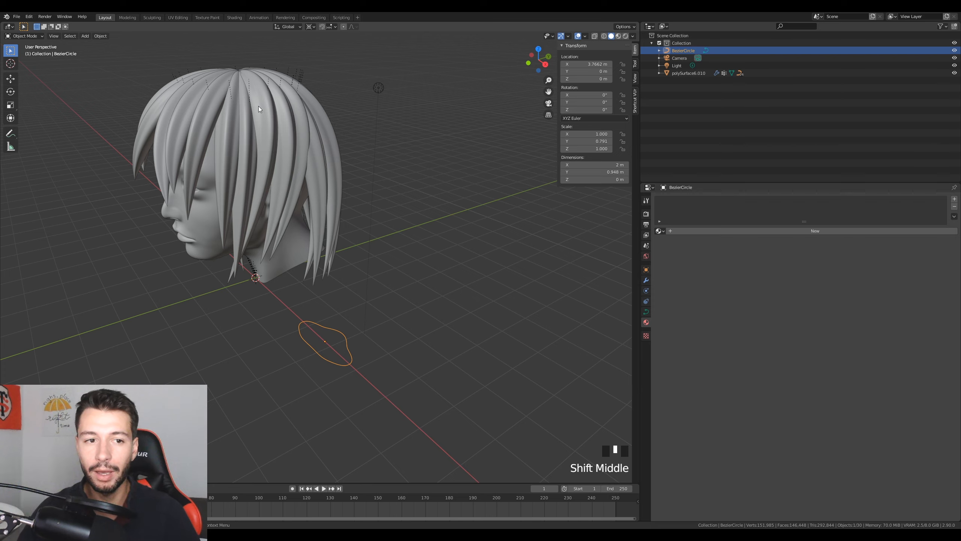
# Move the selected edge control point of the BezierCircle profile inward along Y to flatten the strands' cross-section.
pyautogui.scroll(1, 328, 315)
pyautogui.press('Tab')
pyautogui.moveTo(329, 315); pyautogui.dragTo(329, 299, button='middle')
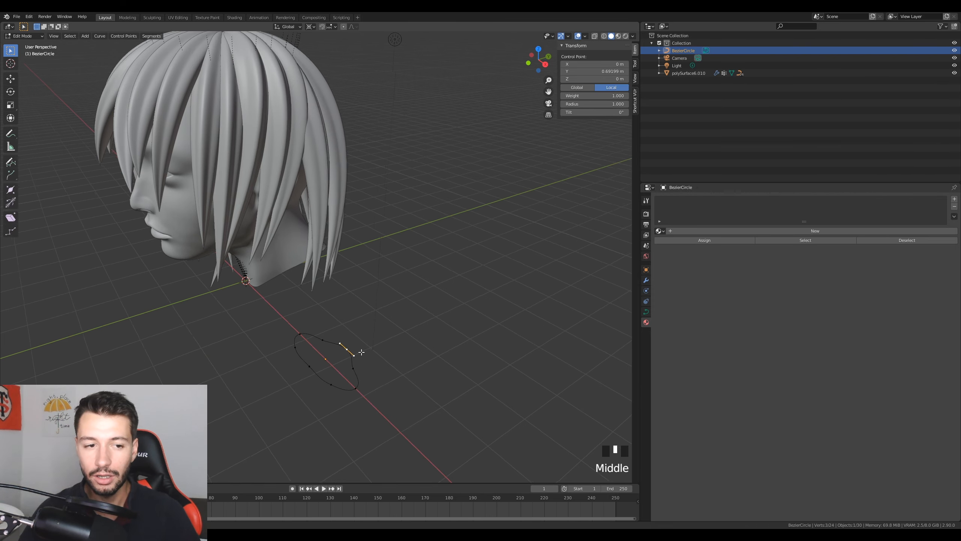
pyautogui.scroll(2, 329, 284)
pyautogui.keyDown('shift'); pyautogui.moveTo(287, 246); pyautogui.dragTo(417, 421, button='middle'); pyautogui.keyUp('shift')
pyautogui.scroll(-2, 417, 421)
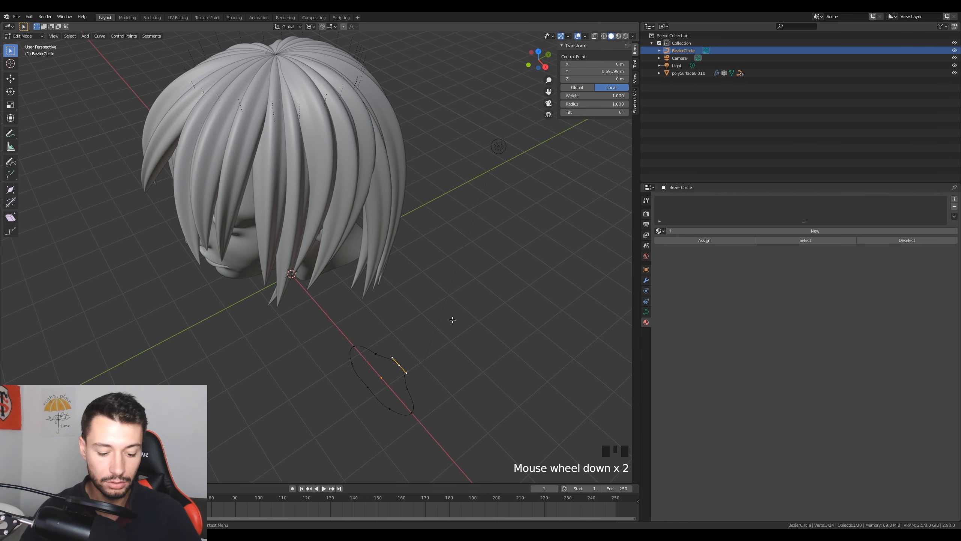
pyautogui.press('g')
pyautogui.press('y')
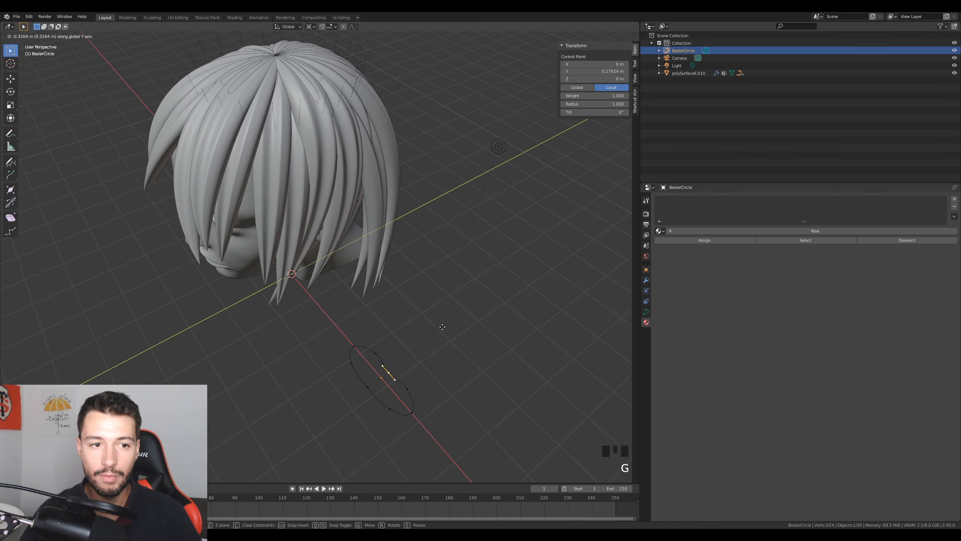
pyautogui.click(439, 326)
# Move the same profile point outward to a local Y of about 0.64 m and scale its handles along X.
pyautogui.moveTo(440, 325); pyautogui.dragTo(392, 389, button='middle')
pyautogui.press('g')
pyautogui.press('y')
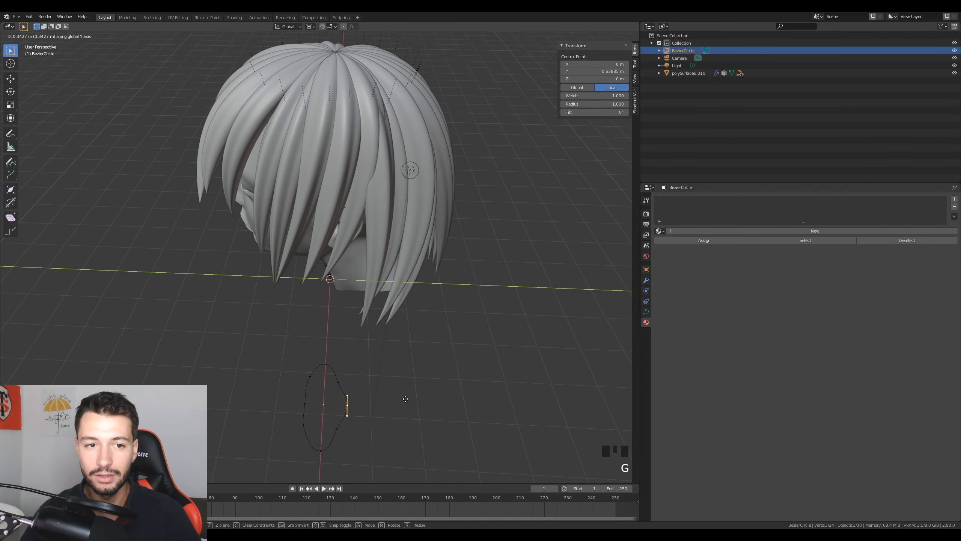
pyautogui.click(406, 399)
pyautogui.moveTo(406, 399); pyautogui.dragTo(394, 401, button='middle')
pyautogui.press('s')
pyautogui.press('x')
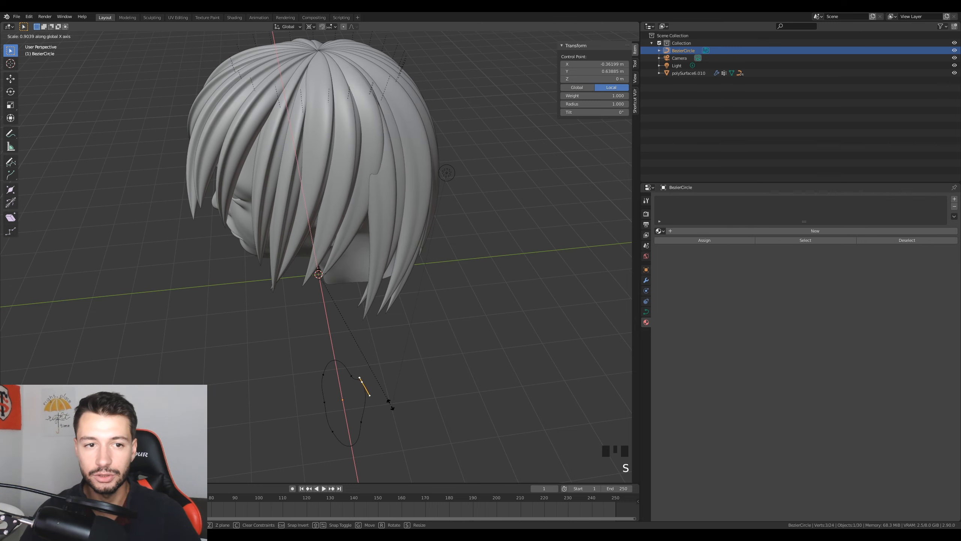
pyautogui.click(392, 422)
pyautogui.moveTo(392, 422); pyautogui.dragTo(356, 321, button='middle')
pyautogui.press('Tab')
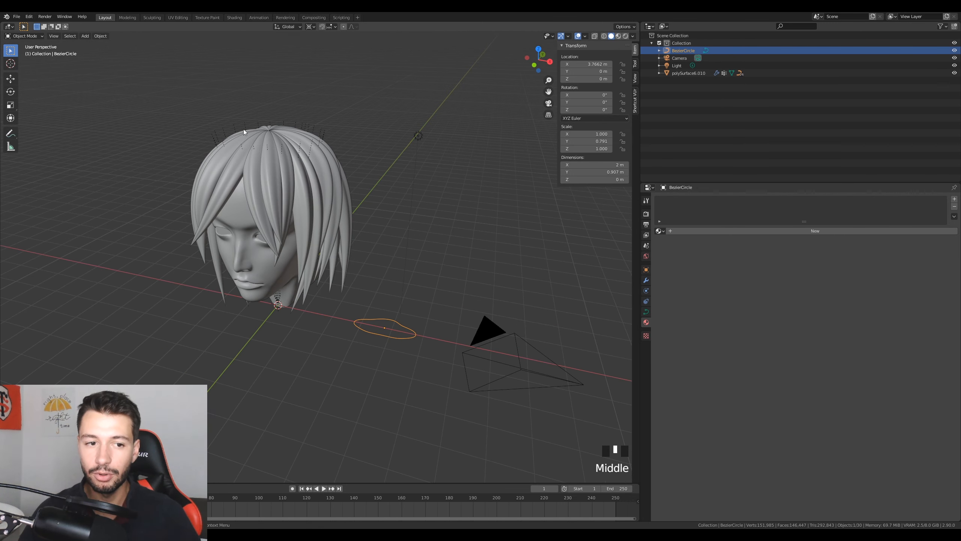
# Sketch two annotation strokes down the hair on either side of the face and undo them.
pyautogui.moveTo(243, 131); pyautogui.dragTo(317, 223, button='middle')
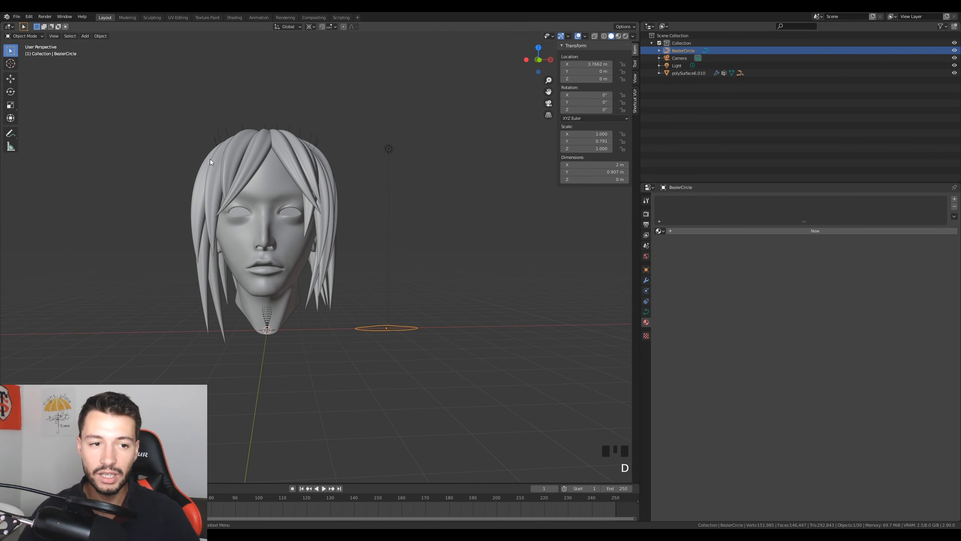
pyautogui.moveTo(219, 145); pyautogui.dragTo(220, 311)
pyautogui.moveTo(317, 205); pyautogui.dragTo(290, 382)
pyautogui.hotkey('ctrl', 'z')
pyautogui.hotkey('ctrl', 'z')
pyautogui.moveTo(317, 345); pyautogui.dragTo(358, 193, button='middle')
pyautogui.scroll(2, 323, 322)
pyautogui.press('Tab')
pyautogui.press('Tab')
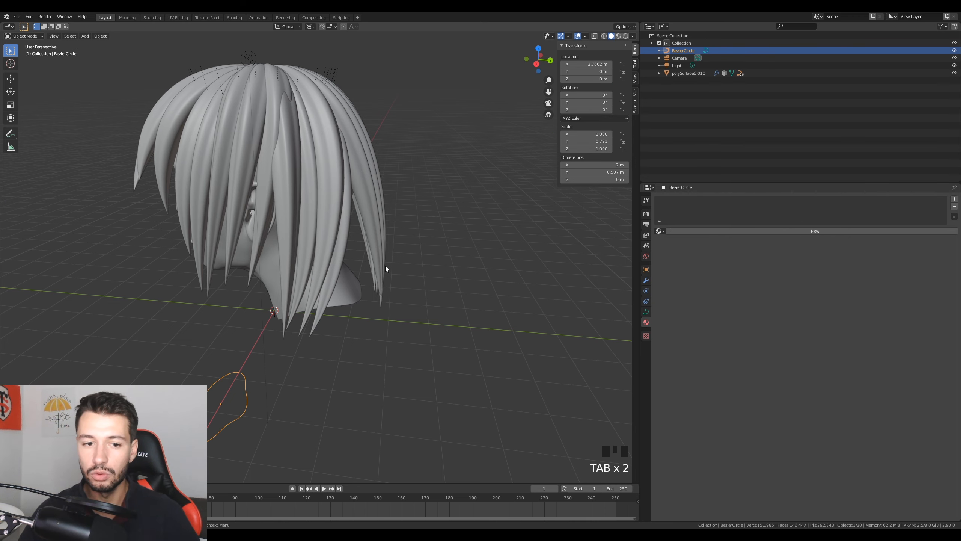
# Select the neighbouring long hair strands along the back of the head together.
pyautogui.click(382, 268)
pyautogui.press('Tab')
pyautogui.moveTo(468, 300); pyautogui.dragTo(359, 326, button='middle')
pyautogui.press('Tab')
pyautogui.keyDown('shift'); pyautogui.click(336, 299); pyautogui.keyUp('shift')
pyautogui.keyDown('shift'); pyautogui.click(358, 300); pyautogui.keyUp('shift')
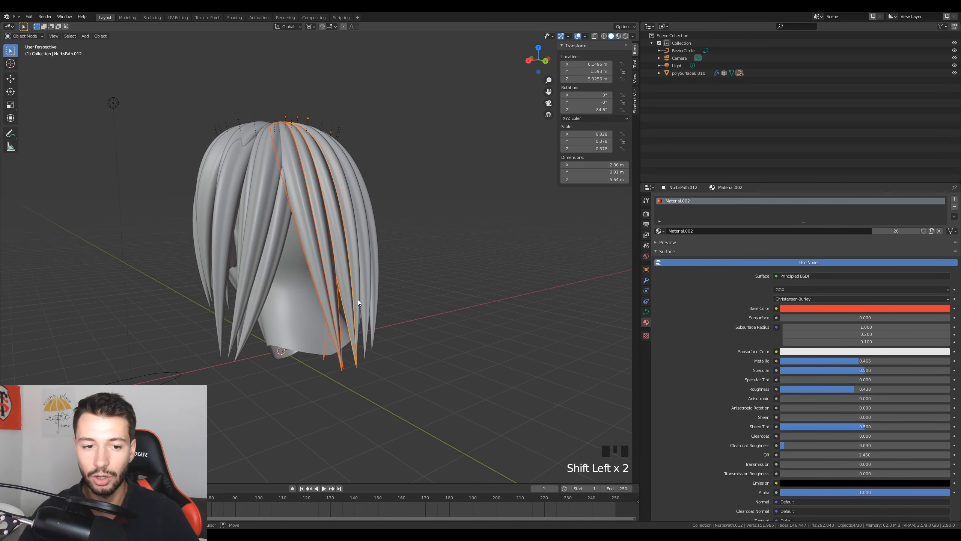
pyautogui.keyDown('shift'); pyautogui.click(362, 301); pyautogui.keyUp('shift')
pyautogui.keyDown('shift'); pyautogui.click(365, 302); pyautogui.keyUp('shift')
pyautogui.keyDown('shift'); pyautogui.click(369, 303); pyautogui.keyUp('shift')
pyautogui.keyDown('shift'); pyautogui.click(373, 305); pyautogui.keyUp('shift')
pyautogui.keyDown('shift'); pyautogui.click(375, 305); pyautogui.keyUp('shift')
# Edit the selected back strands together and move their tip control points about 0.3 m along global Y, inward toward the neck.
pyautogui.moveTo(360, 321); pyautogui.dragTo(409, 366, button='middle')
pyautogui.keyDown('shift'); pyautogui.click(456, 345); pyautogui.keyUp('shift')
pyautogui.keyDown('shift'); pyautogui.click(456, 346); pyautogui.keyUp('shift')
pyautogui.press('Tab')
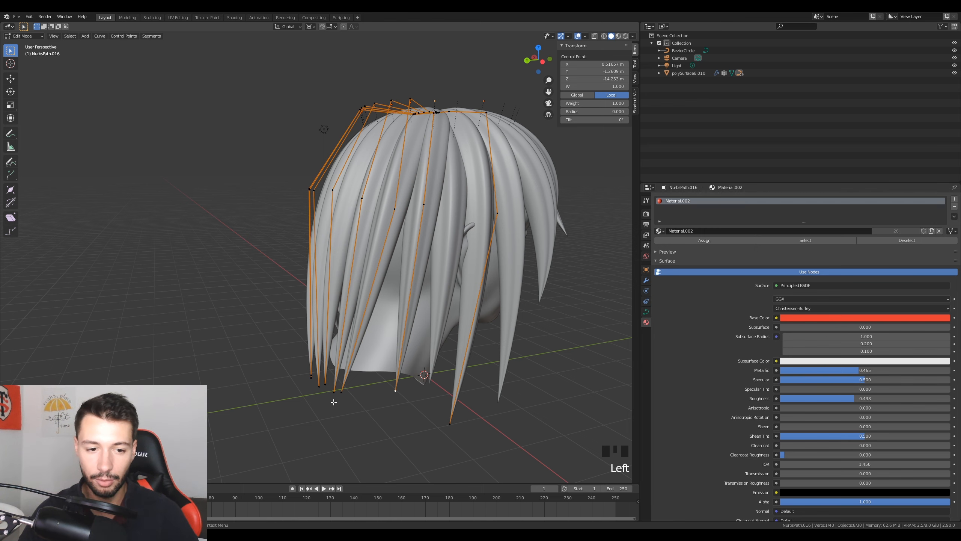
pyautogui.press('g')
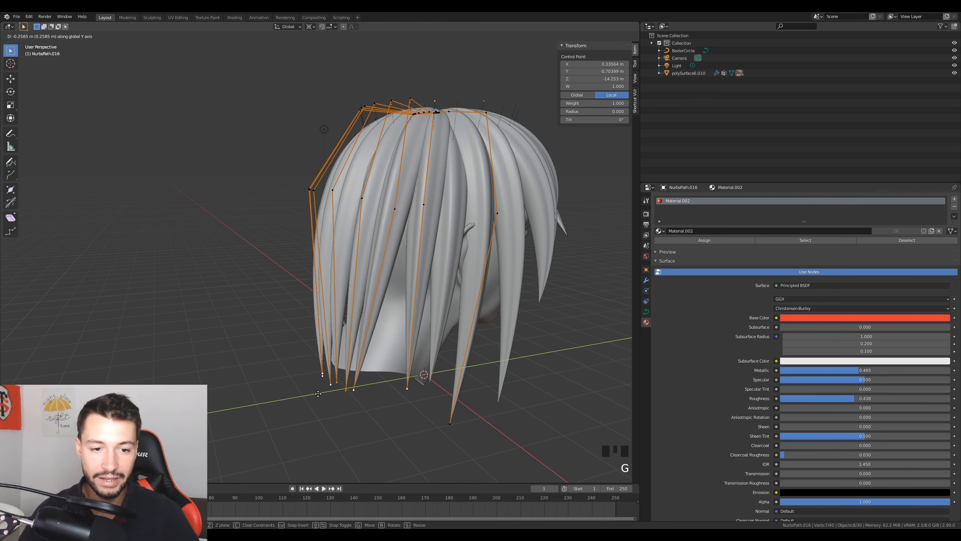
pyautogui.click(321, 404)
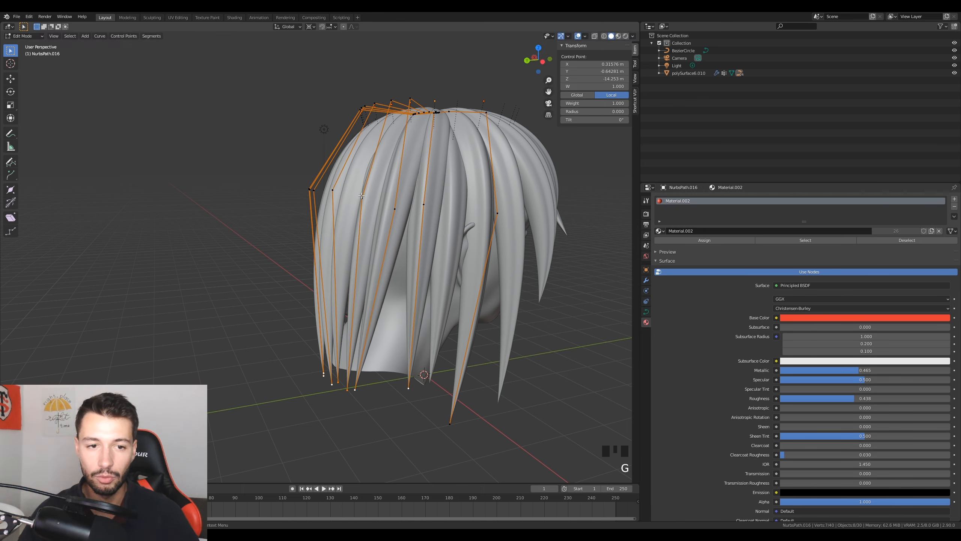
pyautogui.press('Tab')
# Examine the overall hair shape from the back and around to the front orthographic view.
pyautogui.scroll(-2, 429, 322)
pyautogui.moveTo(429, 322); pyautogui.dragTo(365, 322, button='middle')
pyautogui.click(428, 309)
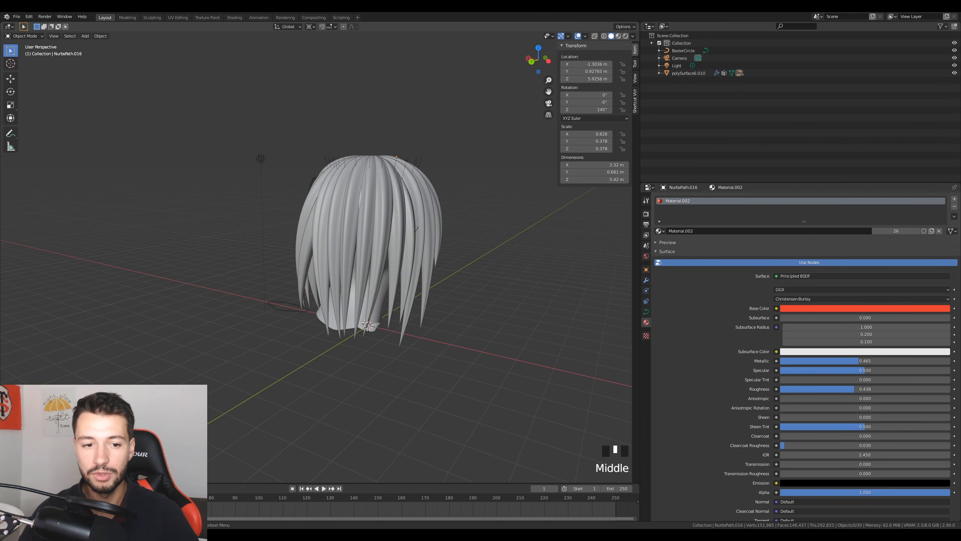
pyautogui.click(365, 323)
pyautogui.press('Tab')
pyautogui.press('Tab')
pyautogui.moveTo(351, 229); pyautogui.dragTo(347, 164, button='middle')
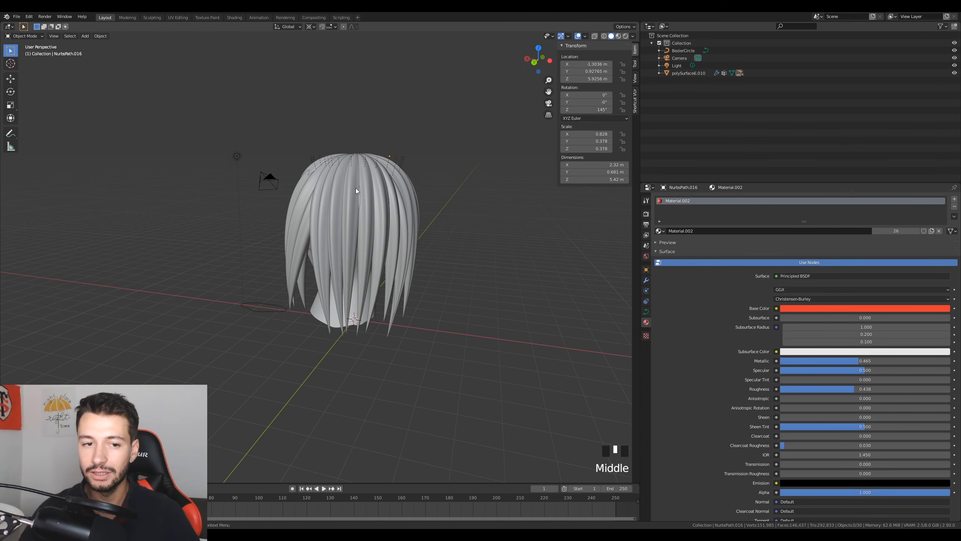
pyautogui.moveTo(376, 326); pyautogui.dragTo(525, 243, button='middle')
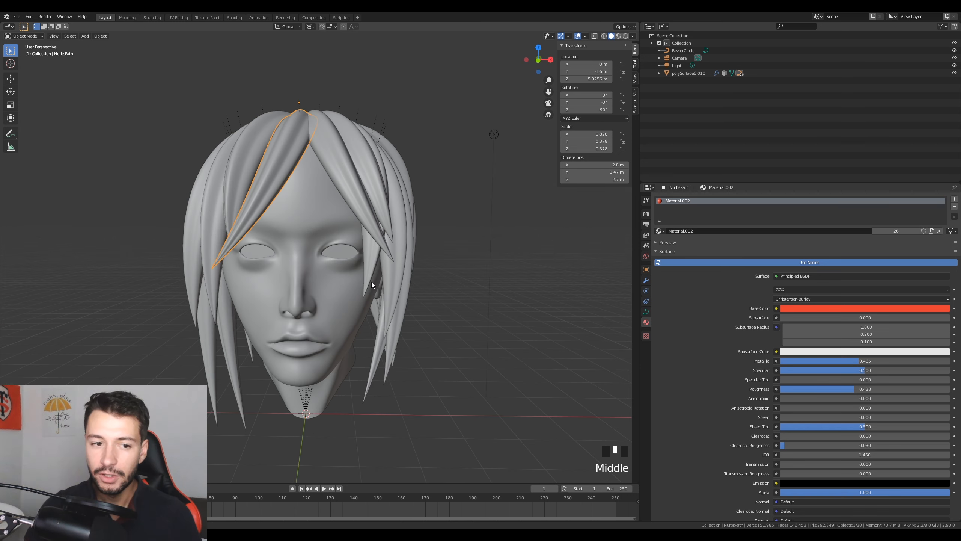
pyautogui.press('KP_1')
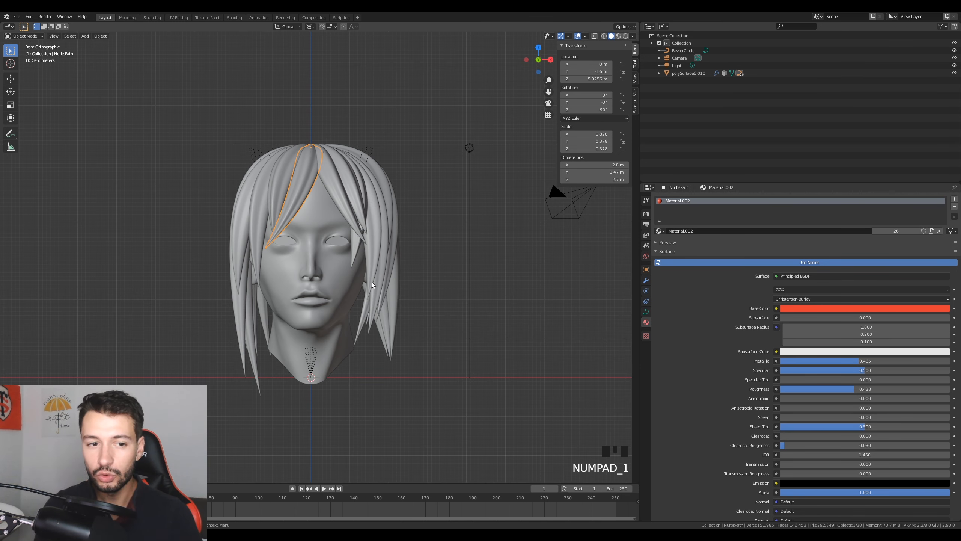